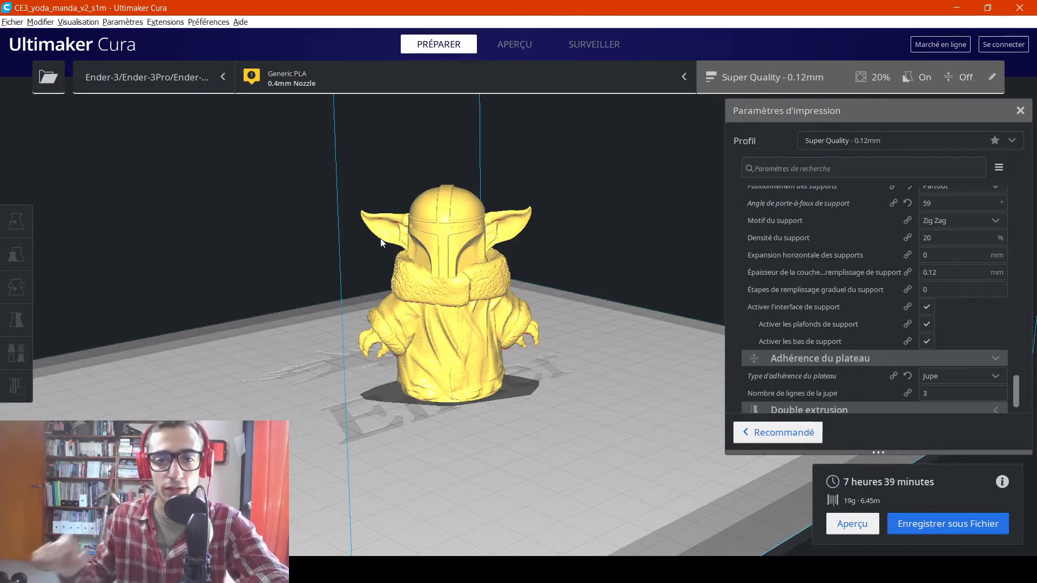
right_drag(381, 239, 257, 206)
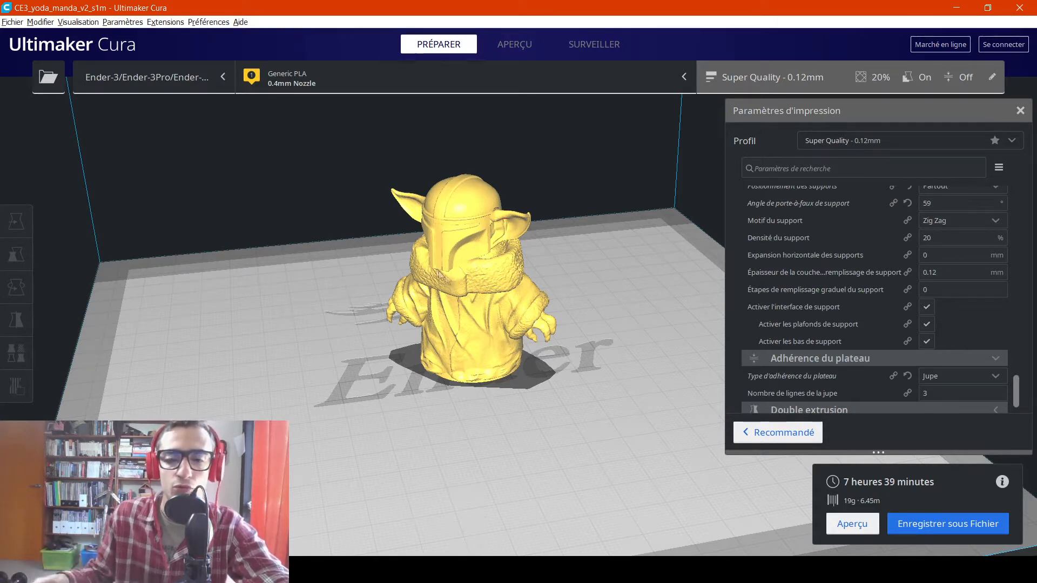
right_drag(404, 284, 420, 226)
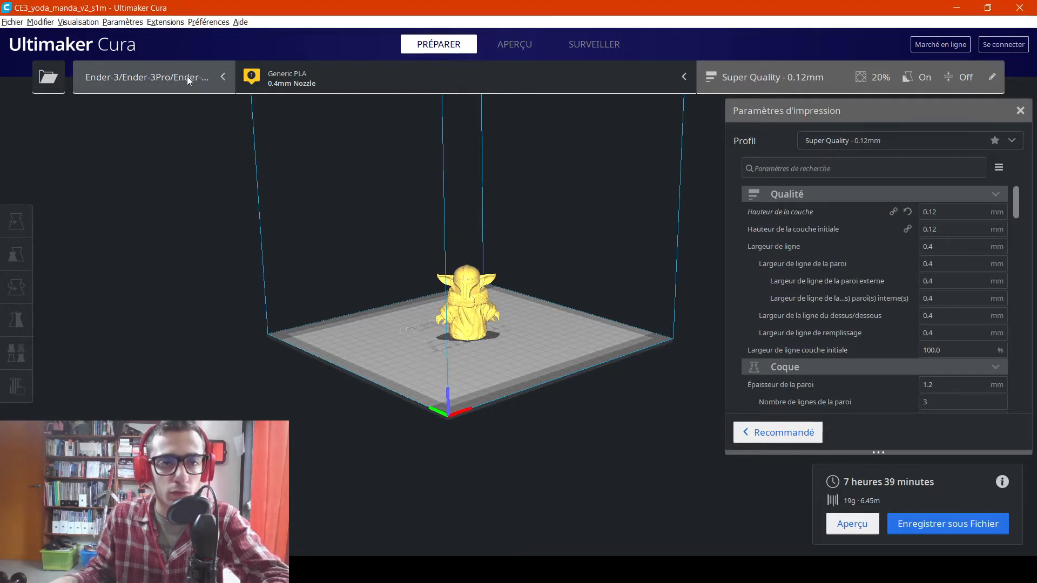
Review the machine settings of the Ender-3/Ender-3Pro/Ender-3-3S printer, including Extruder 1's compatible material diameter, and close the preferences.
click(187, 76)
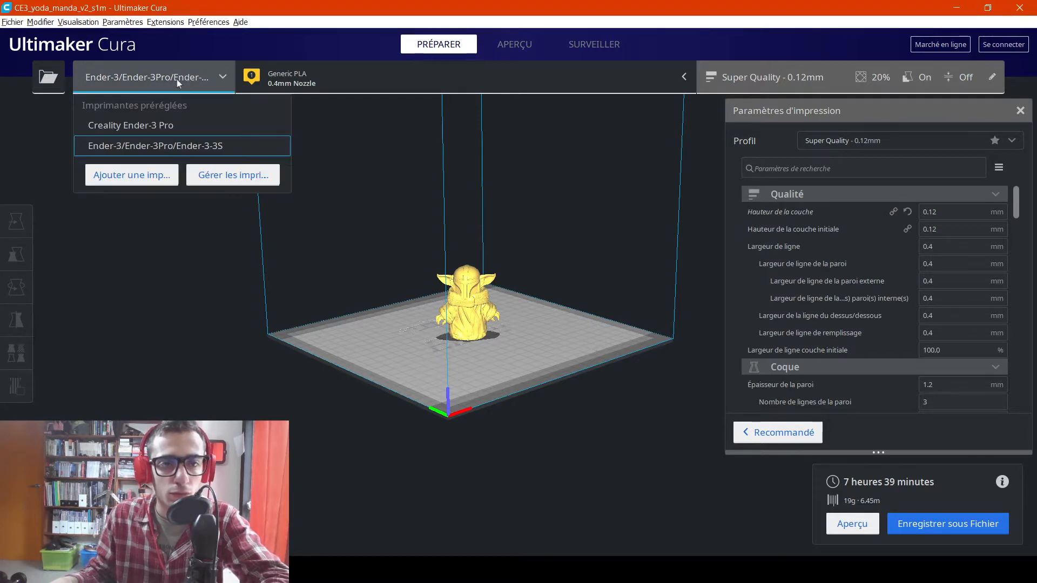
click(226, 173)
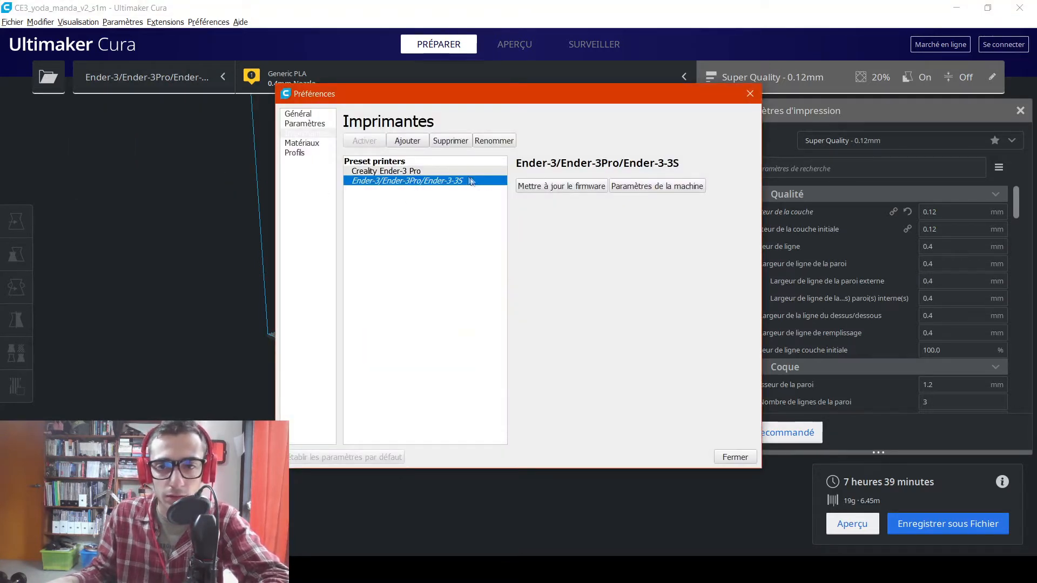
click(669, 188)
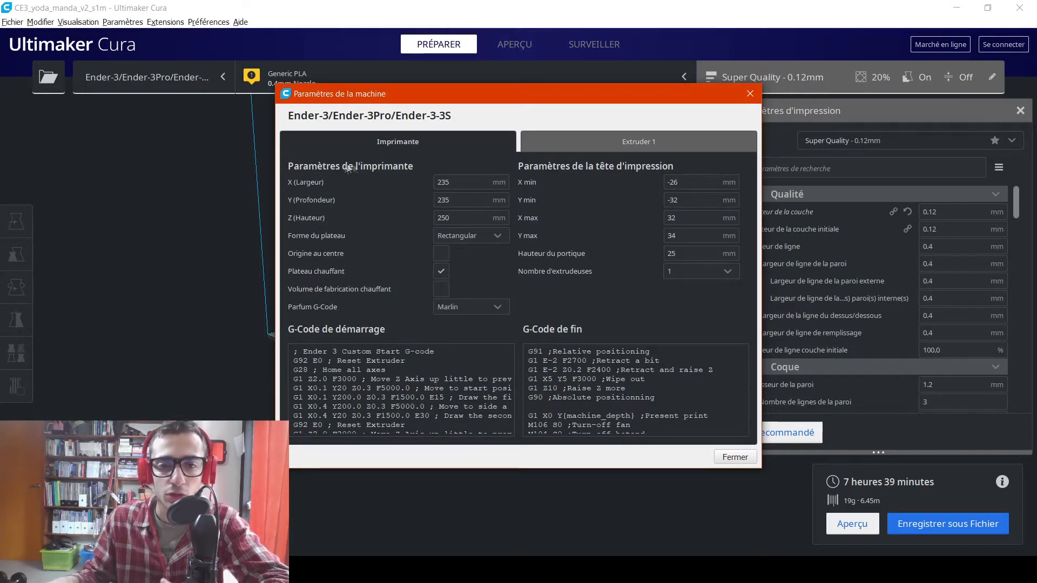
click(603, 138)
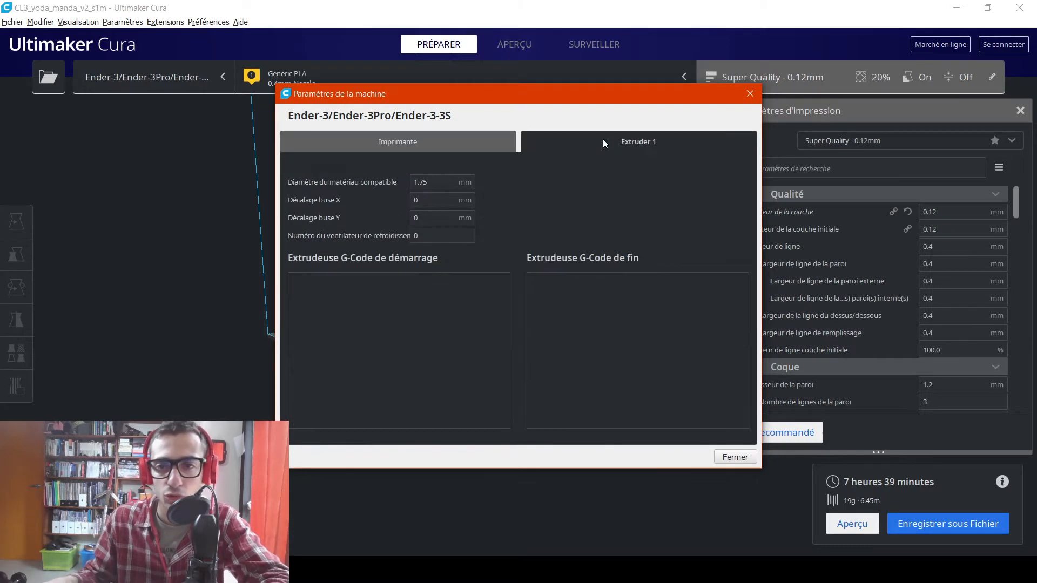
click(439, 181)
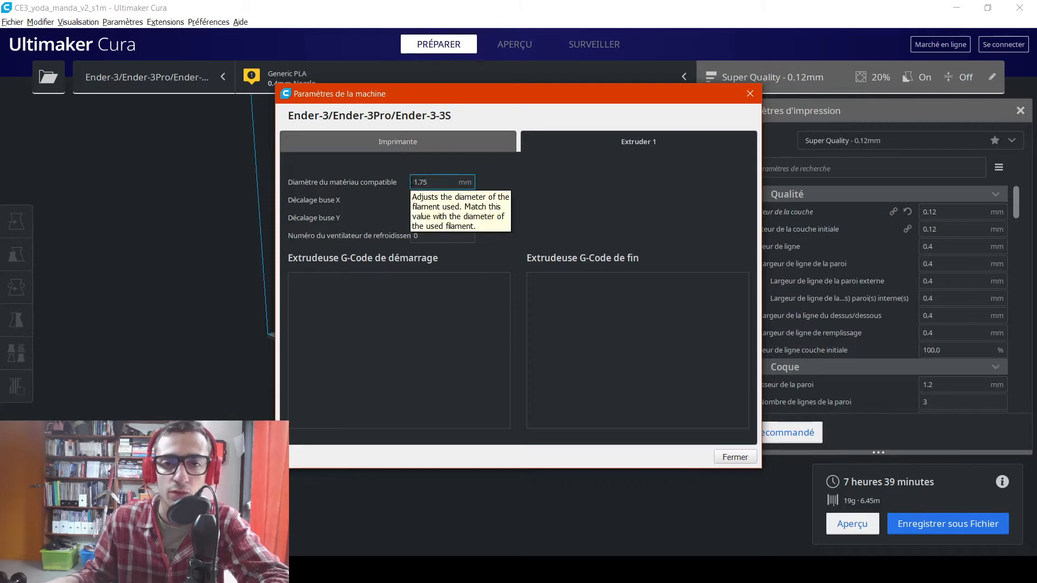
click(751, 94)
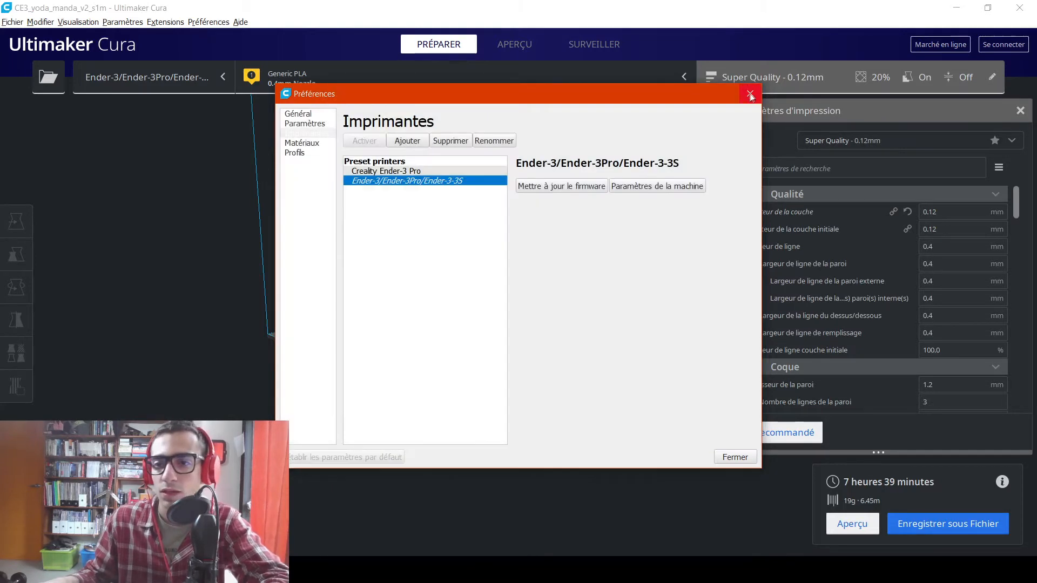
click(751, 93)
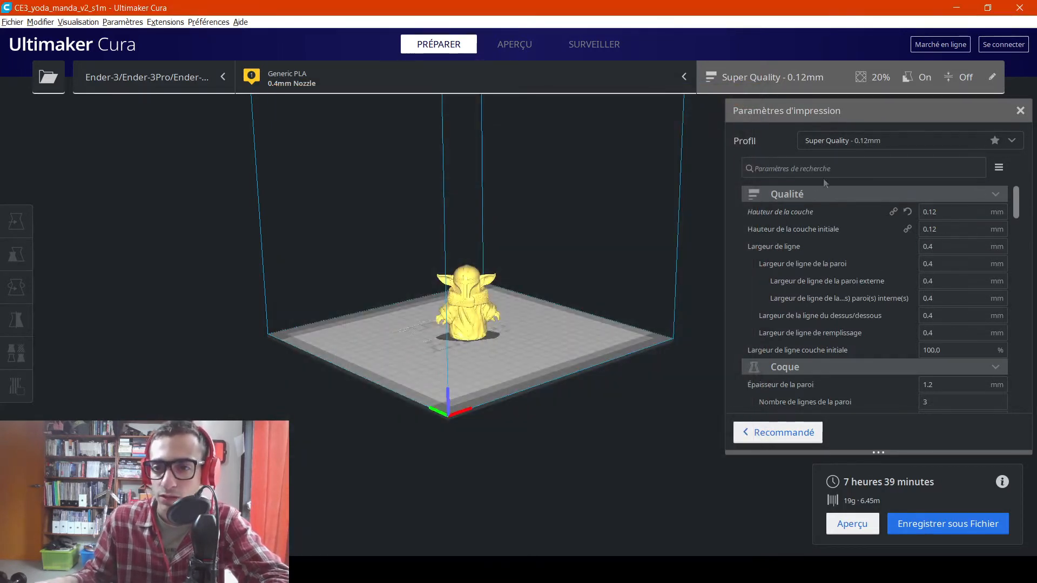
Look over the custom print settings and the simplified recommended settings, and return to the custom view.
scroll(776, 378, down, 5)
scroll(866, 234, up, 5)
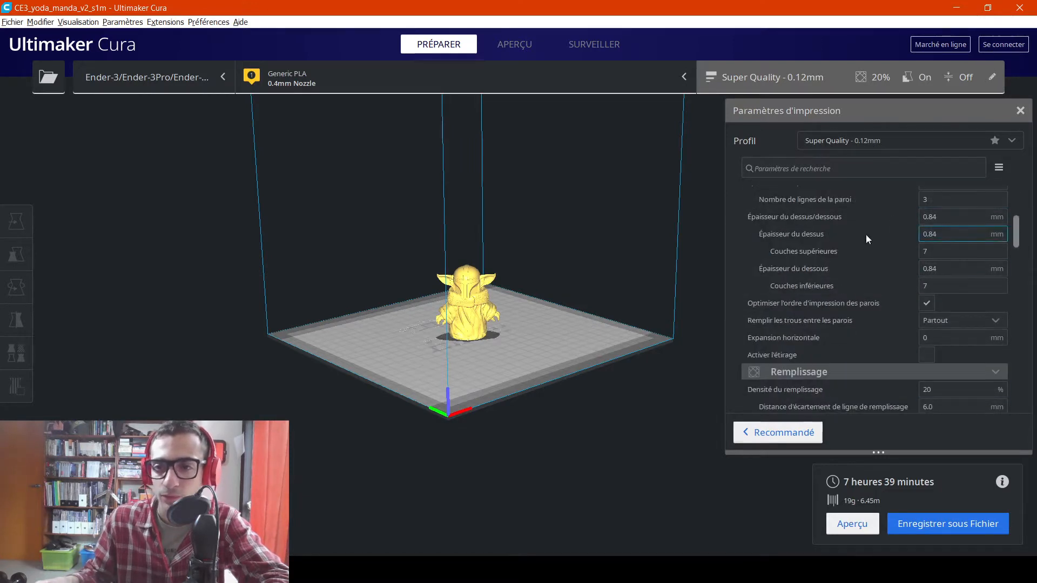
click(778, 432)
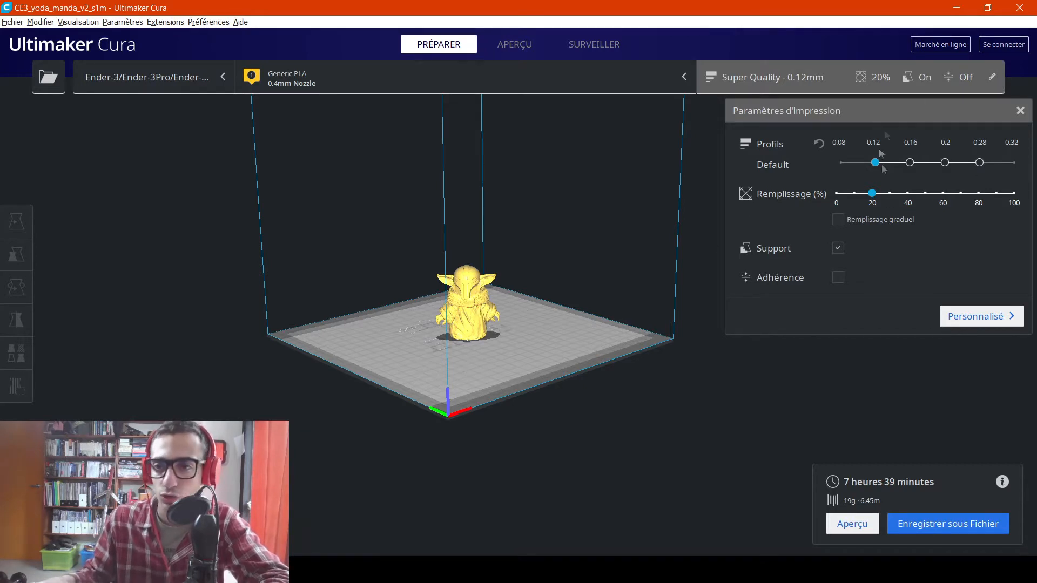
click(981, 317)
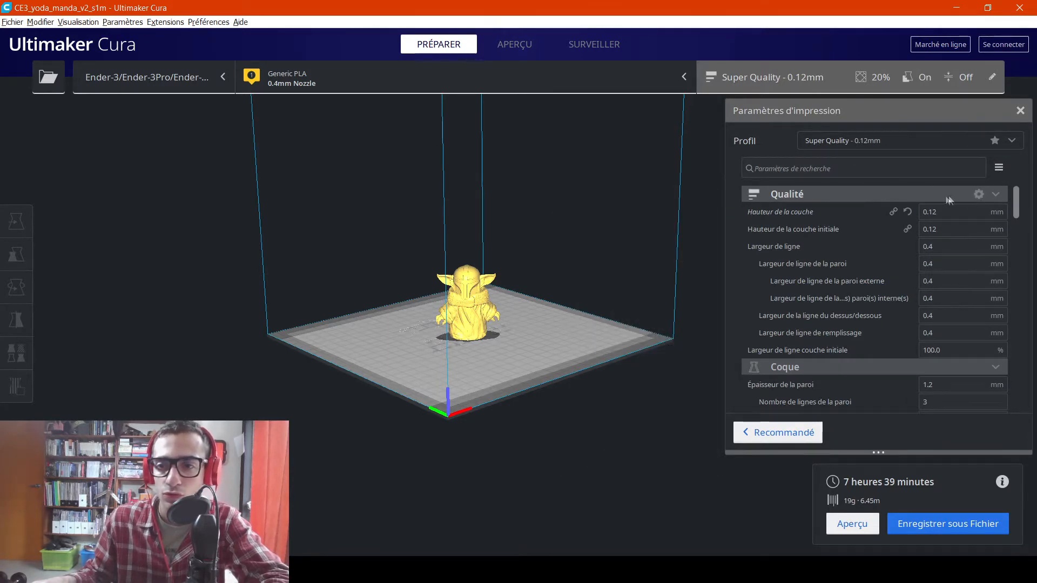
Open the setting visibility preferences from the Qualité category and look through the whole list of available print settings.
click(978, 195)
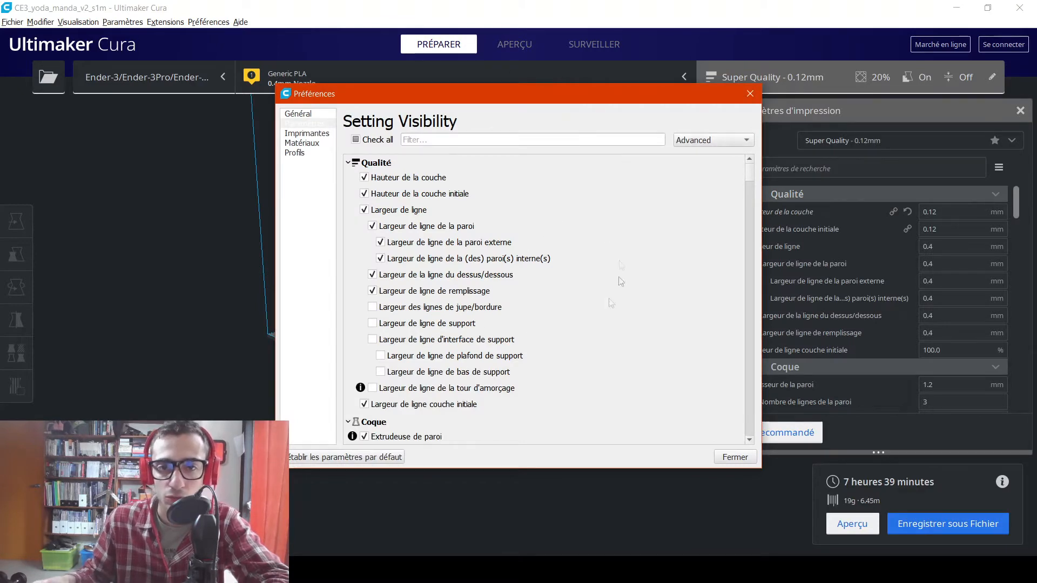
scroll(619, 244, down, 20)
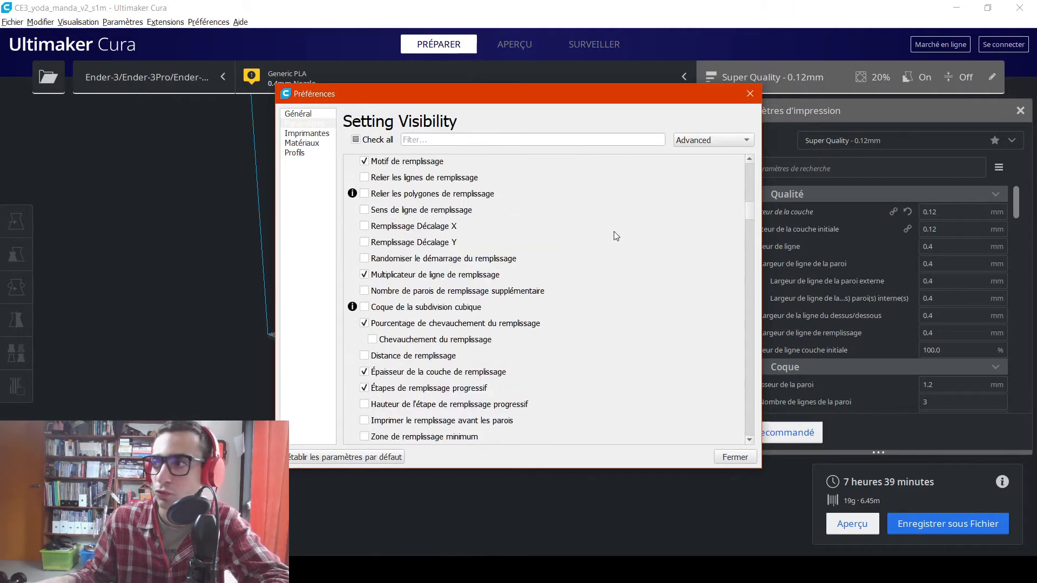
scroll(610, 225, down, 20)
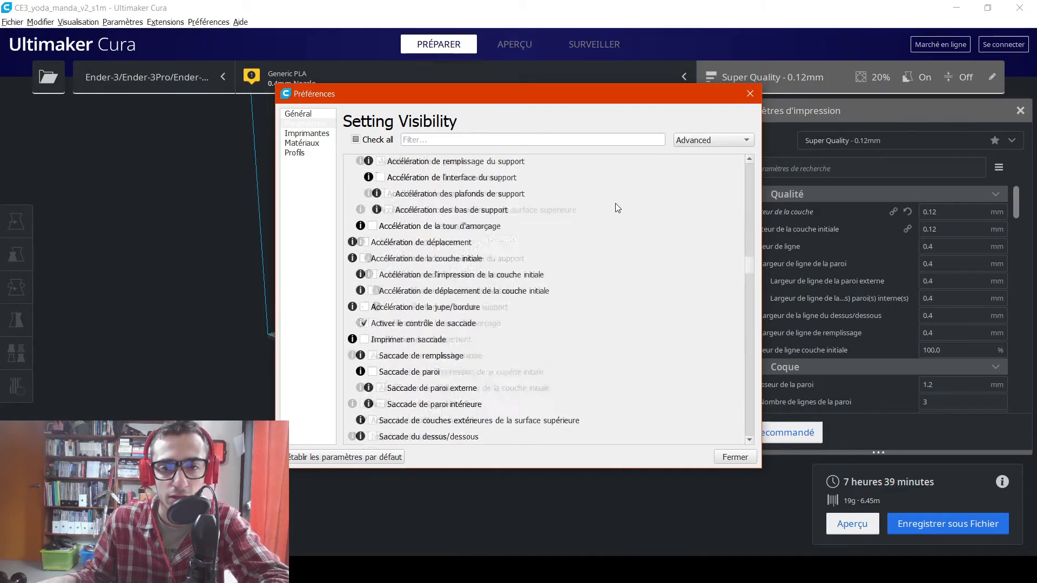
scroll(617, 205, down, 20)
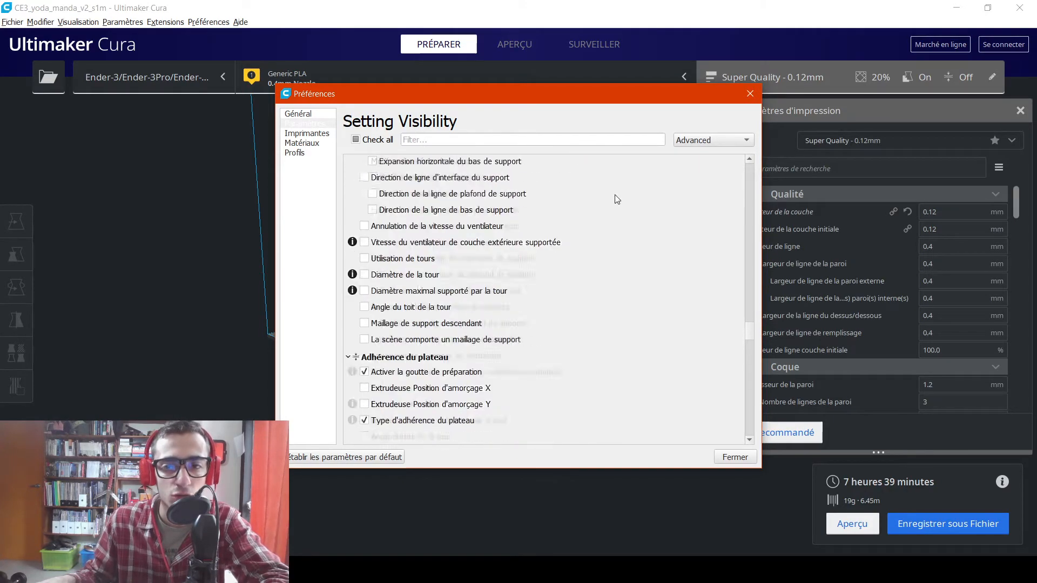
scroll(617, 199, down, 20)
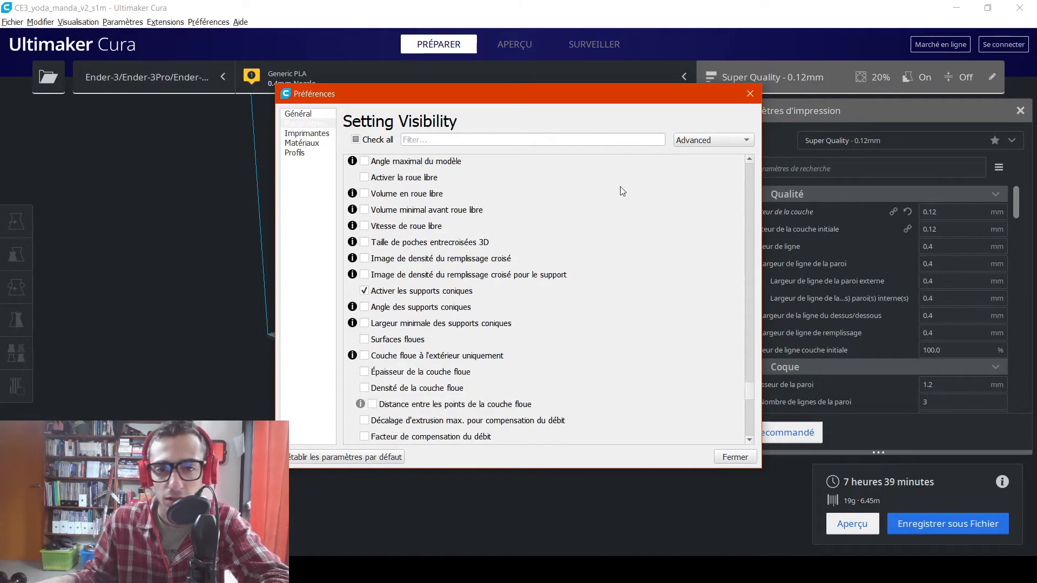
scroll(620, 185, down, 20)
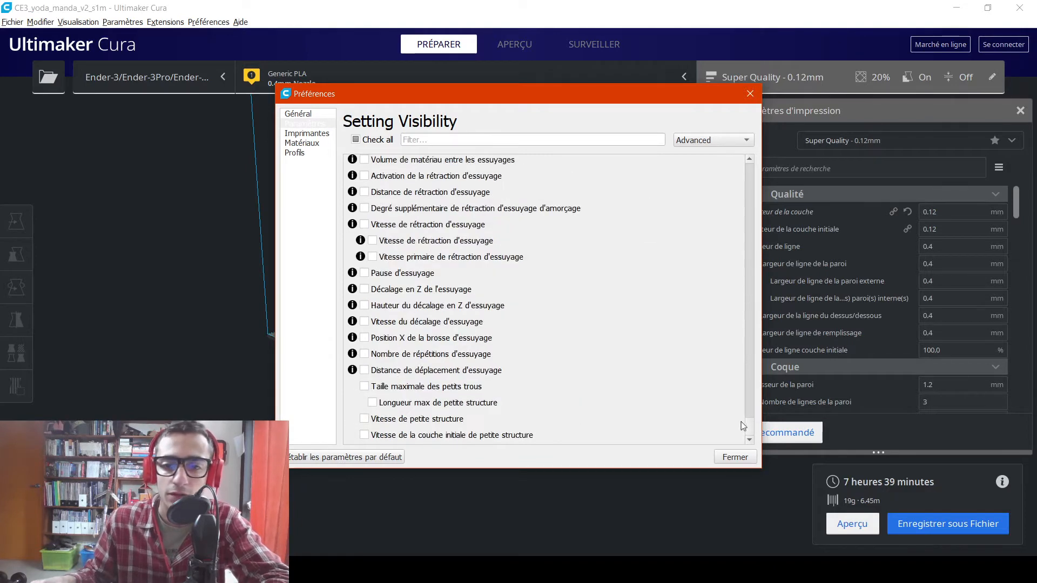
drag(751, 431, 748, 158)
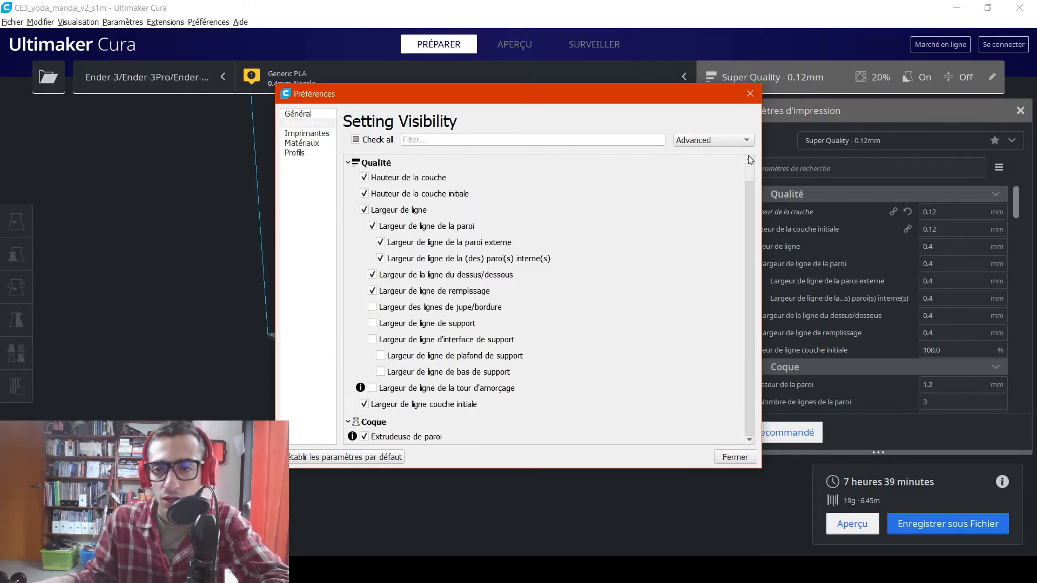
Try the Basic setting visibility preset, switch back to Advanced and close the preferences.
click(712, 142)
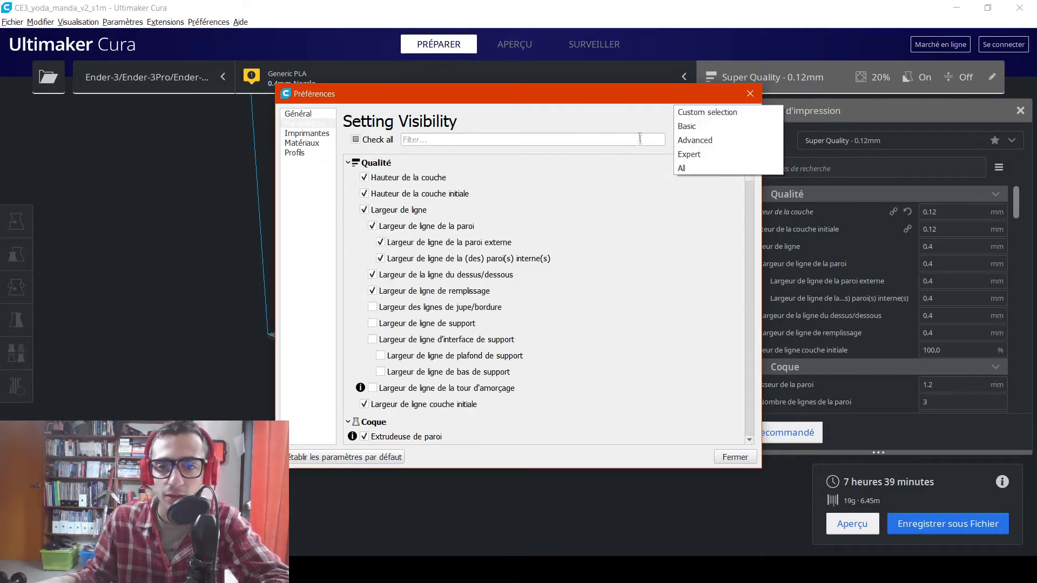
click(667, 134)
click(692, 142)
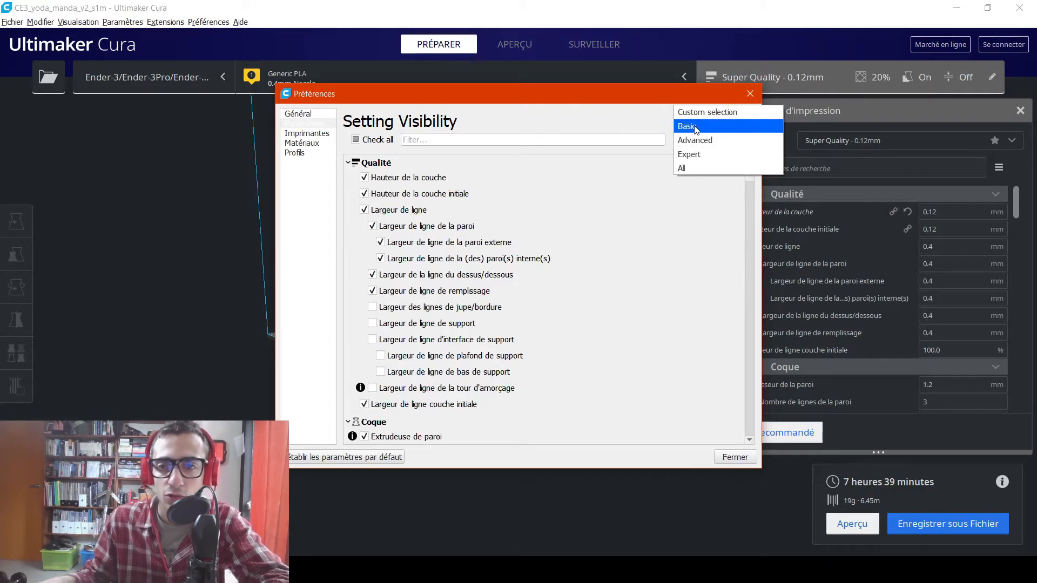
click(678, 126)
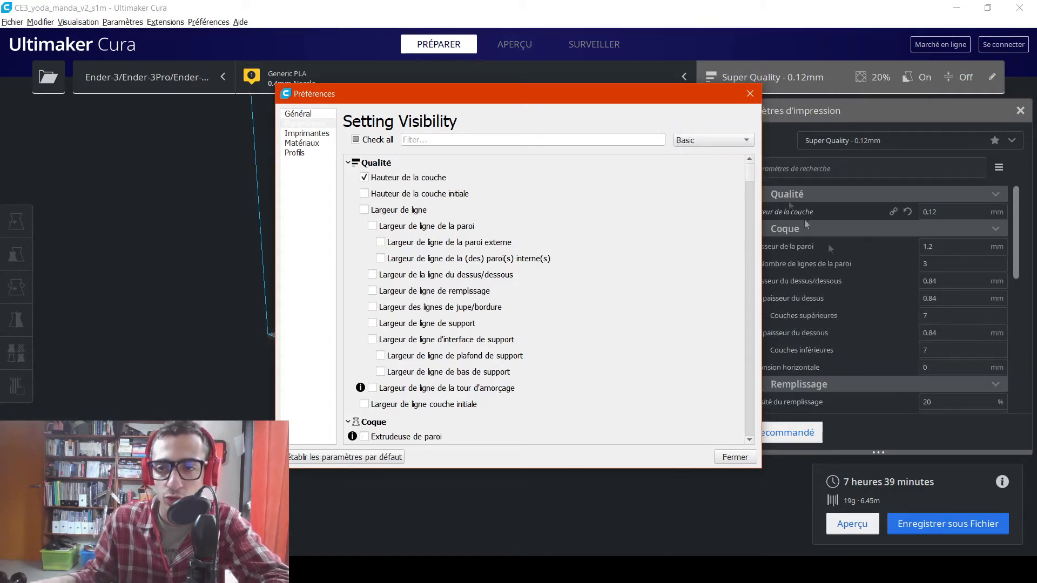
click(747, 140)
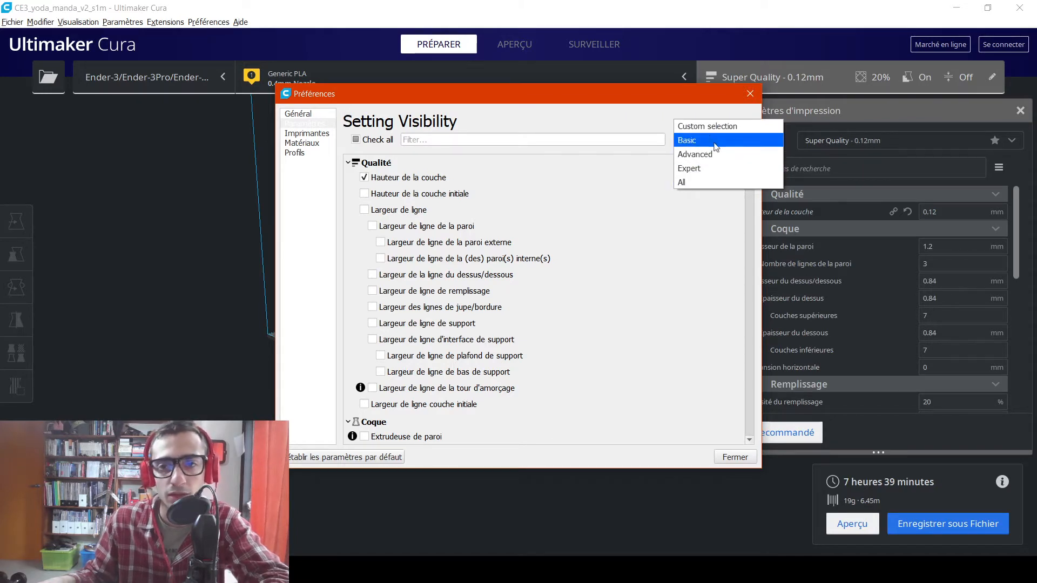
click(729, 155)
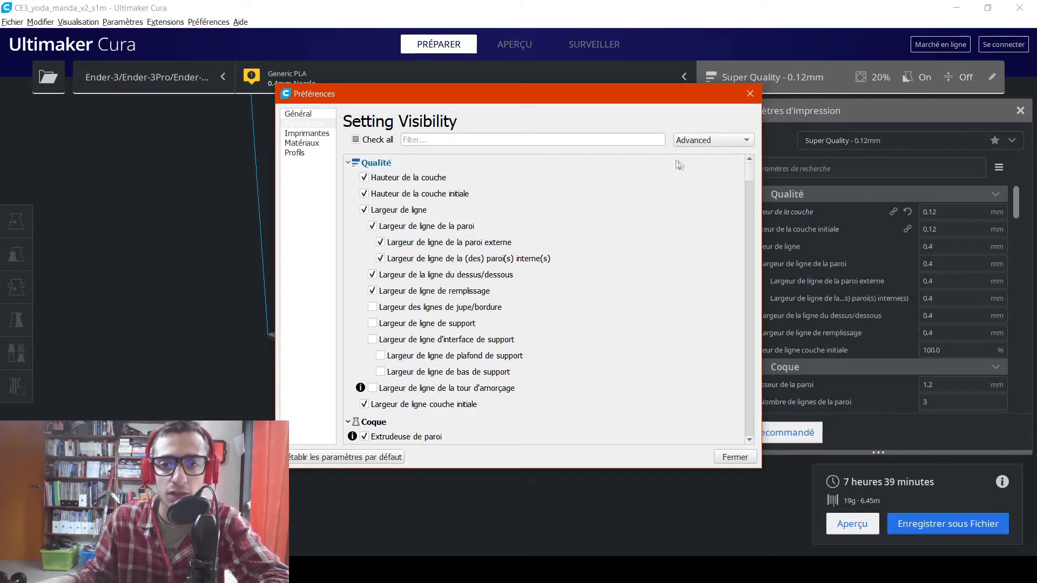
click(751, 94)
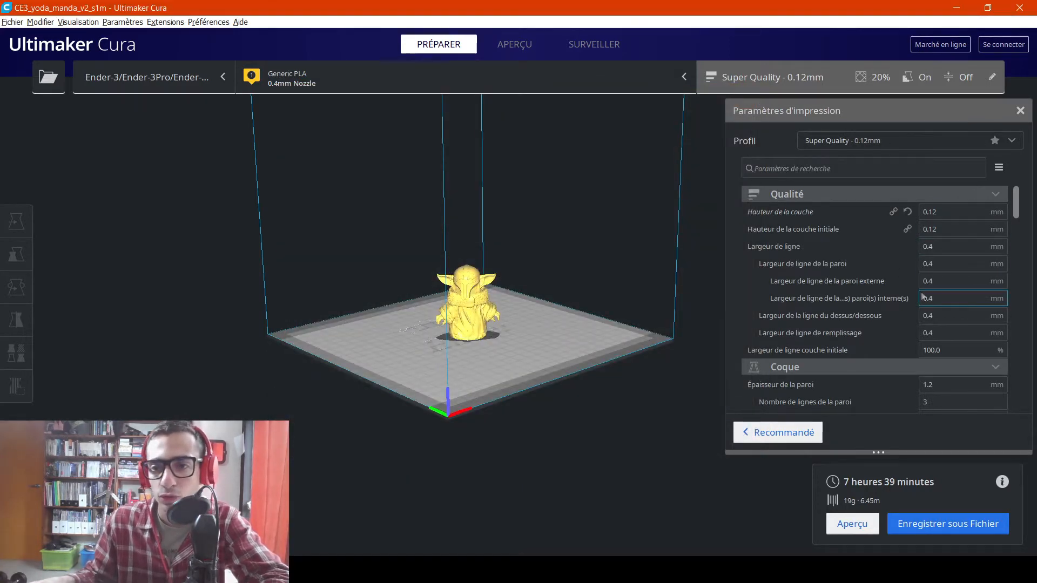
Check the layer height description and reapply the Super Quality - 0.12 mm profile.
mouse_move(955, 213)
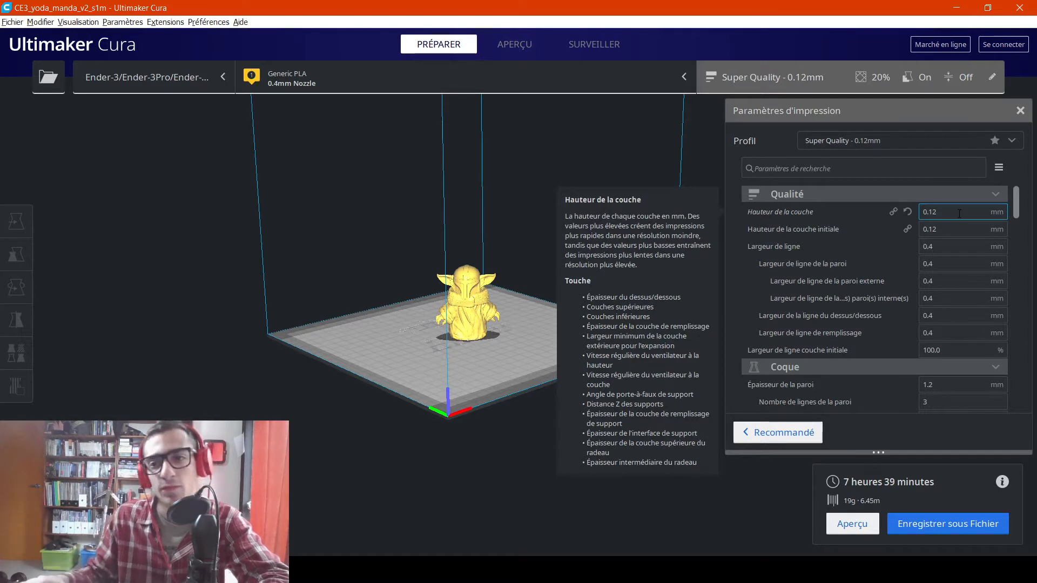
click(922, 142)
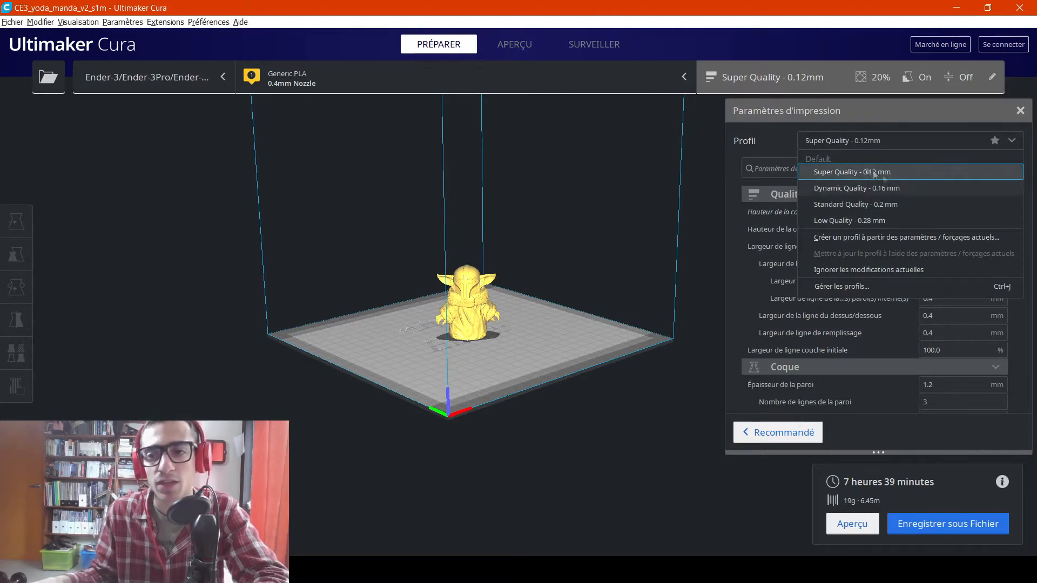
click(875, 175)
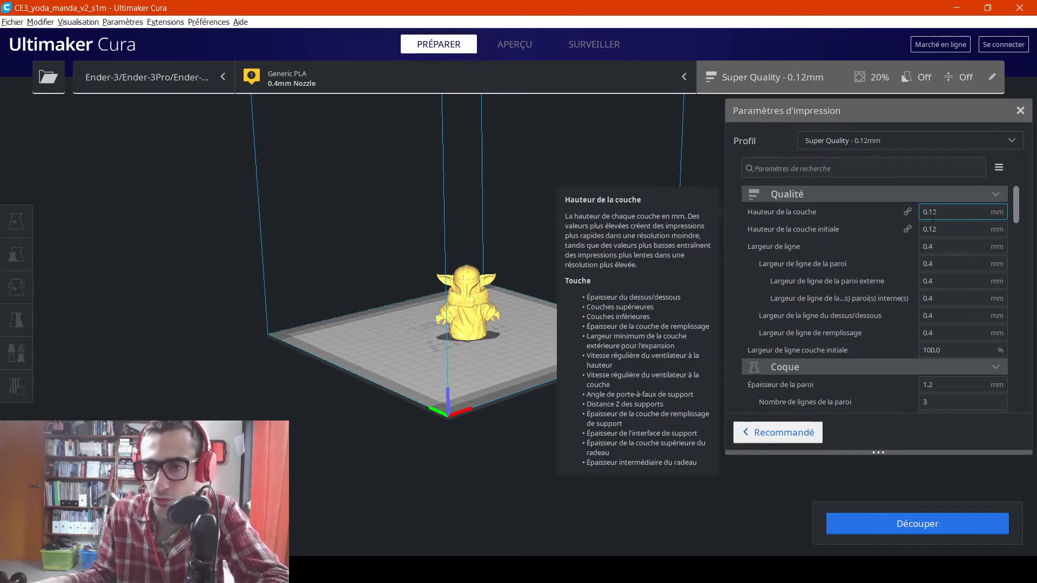
Examine the initial layer height description, the figurine up close from several angles, and the list of available quality profiles.
mouse_move(929, 234)
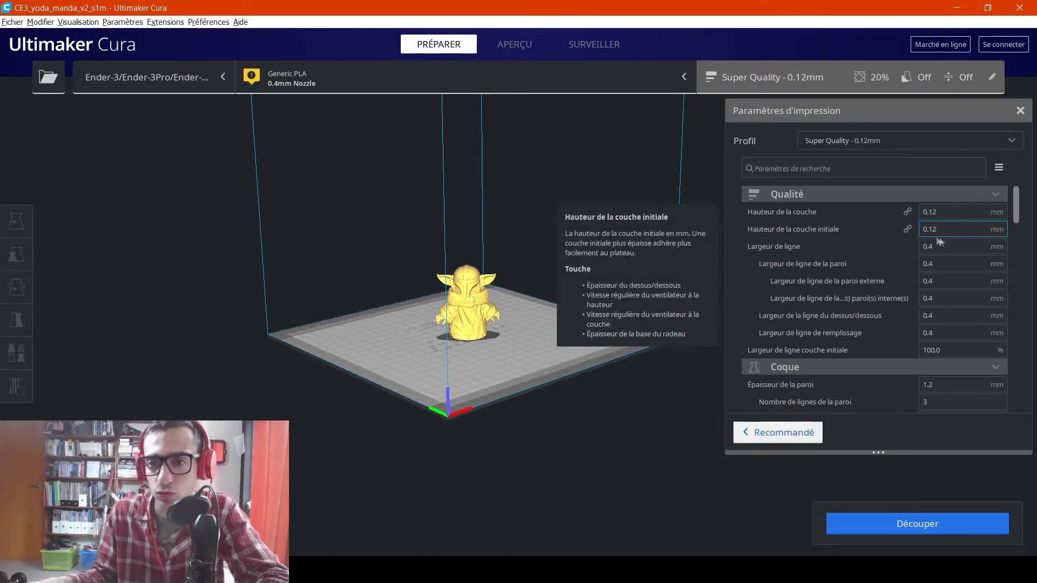
scroll(490, 358, up, 6)
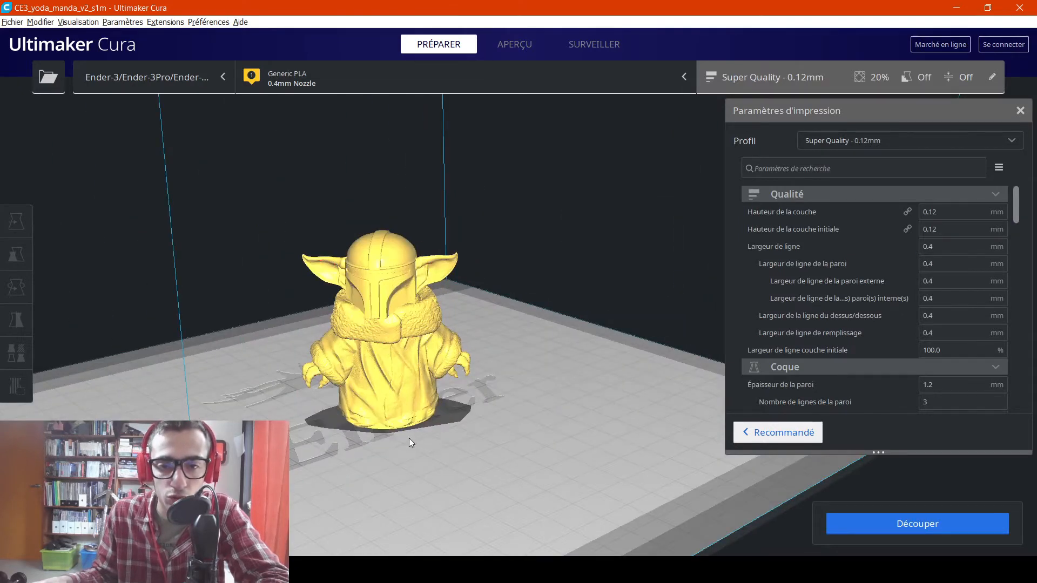
right_drag(409, 438, 294, 415)
right_drag(410, 414, 494, 439)
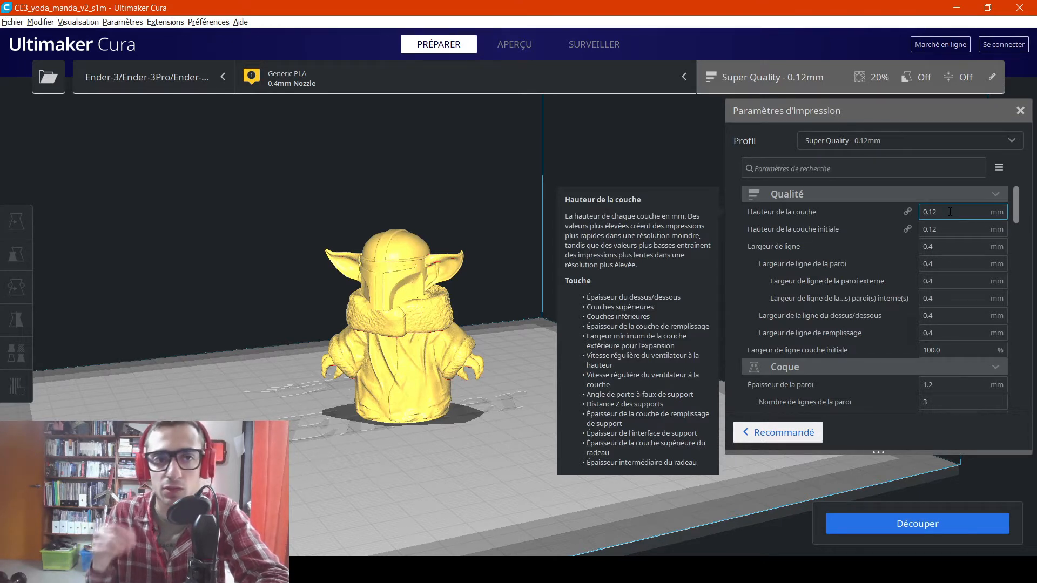
click(965, 141)
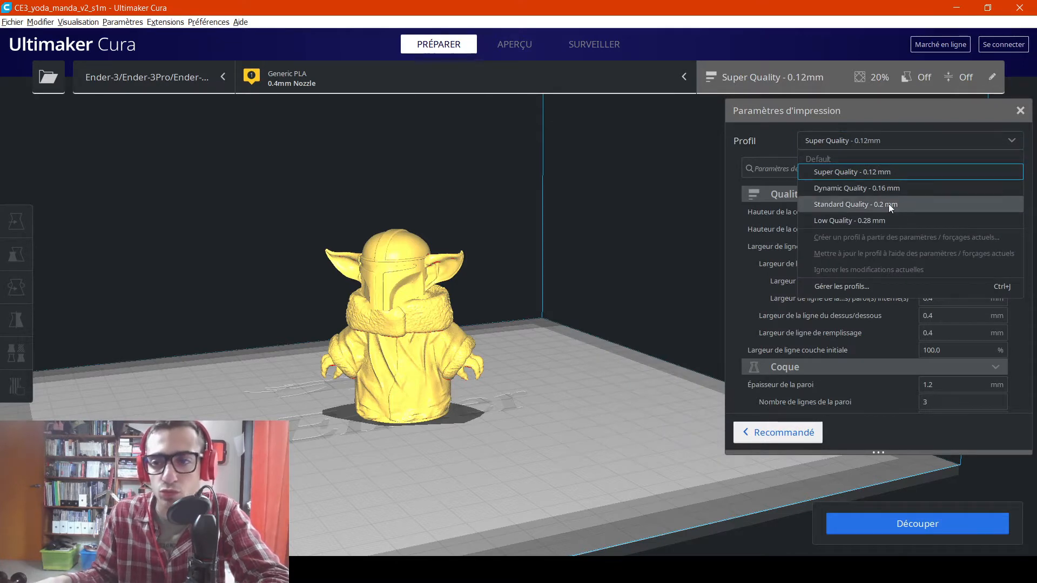
click(695, 161)
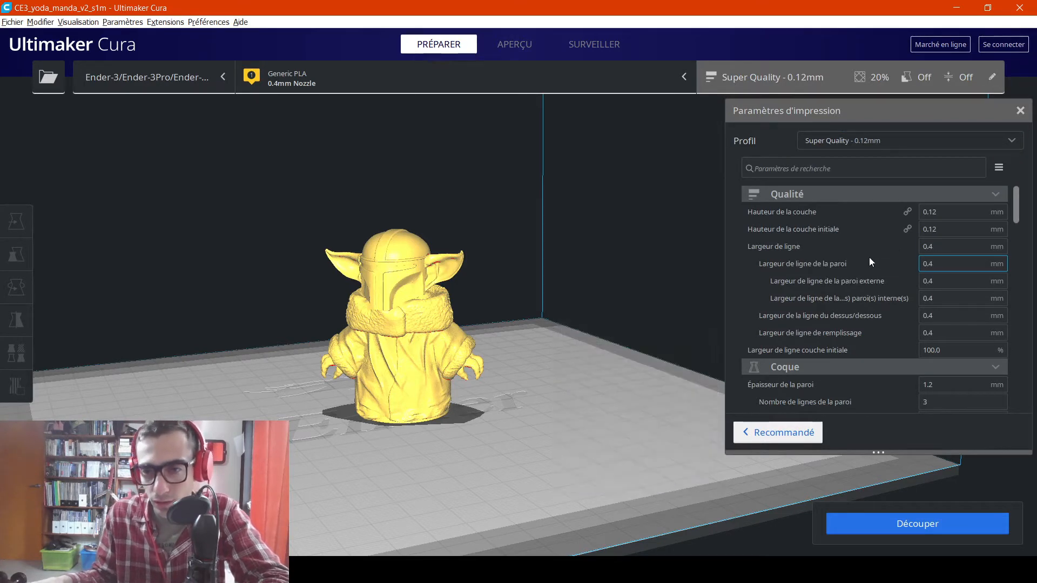
Review the line width settings and the wall thickness setting in the Coque category.
mouse_move(820, 251)
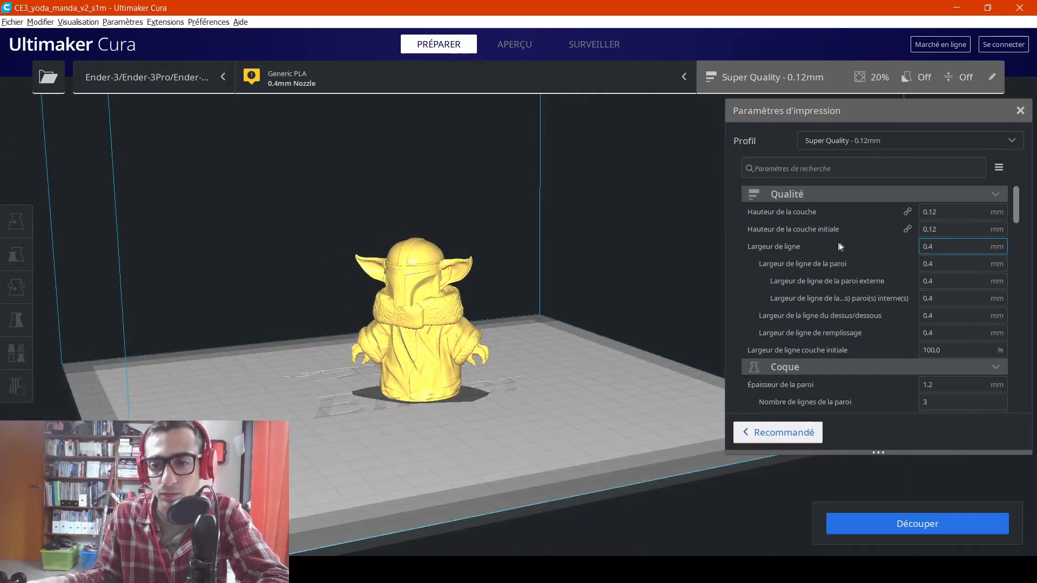
scroll(972, 243, down, 6)
scroll(997, 222, up, 3)
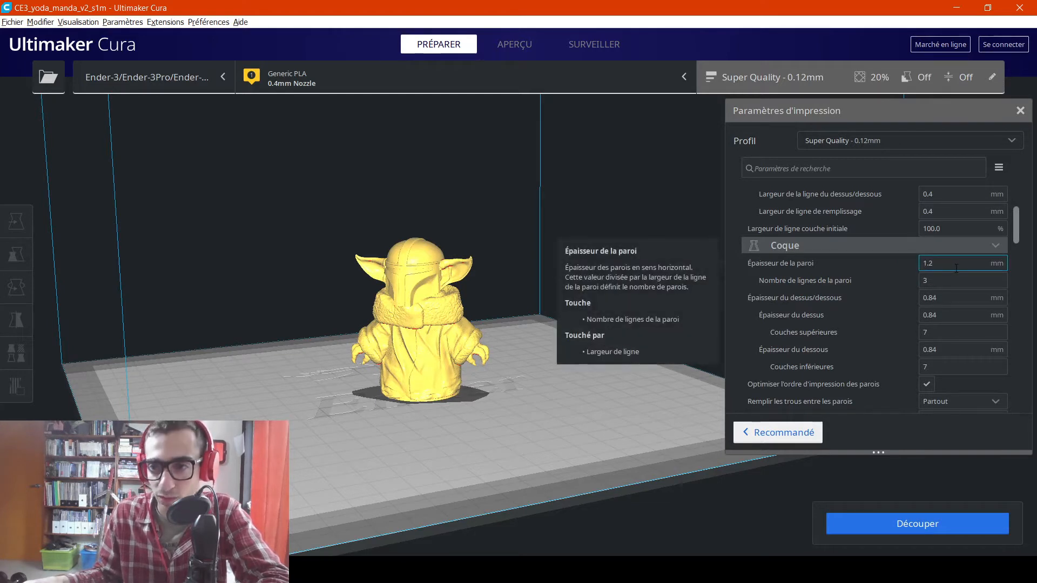
Compare the line width setting in the Qualité category with the wall thickness setting in the Coque category.
scroll(956, 264, up, 5)
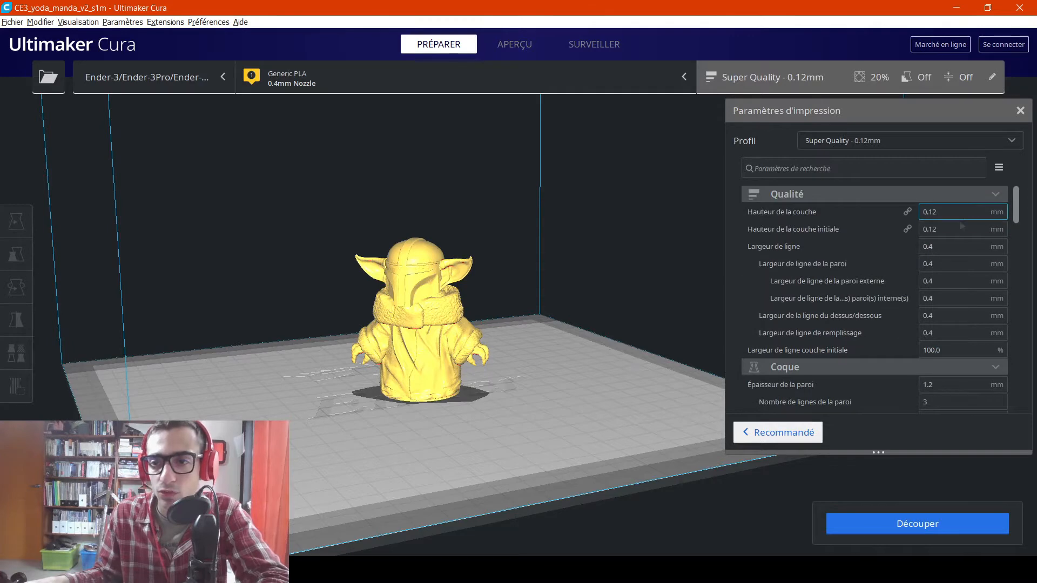
scroll(962, 245, down, 5)
scroll(962, 245, up, 3)
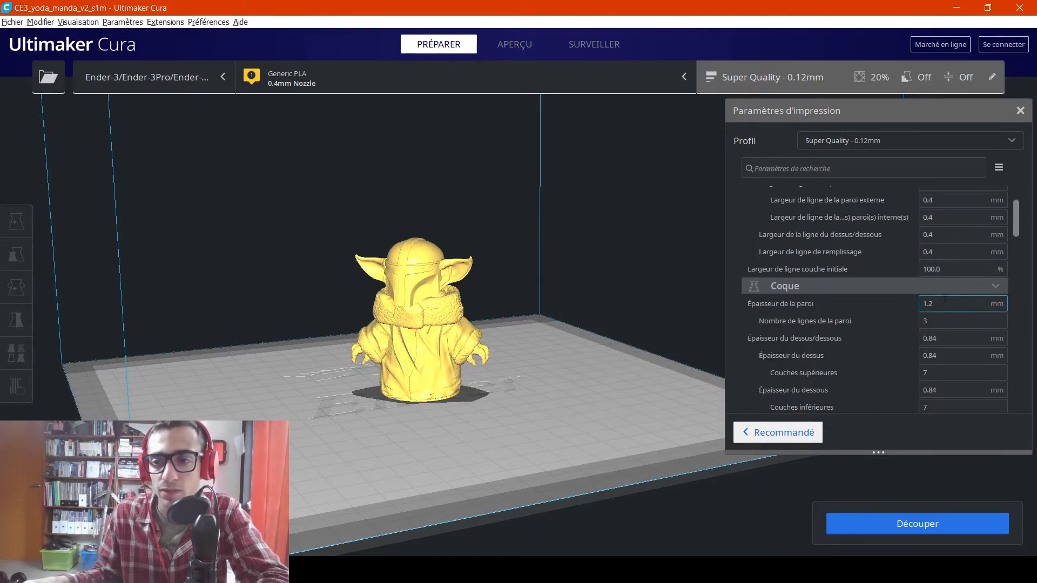
mouse_move(946, 303)
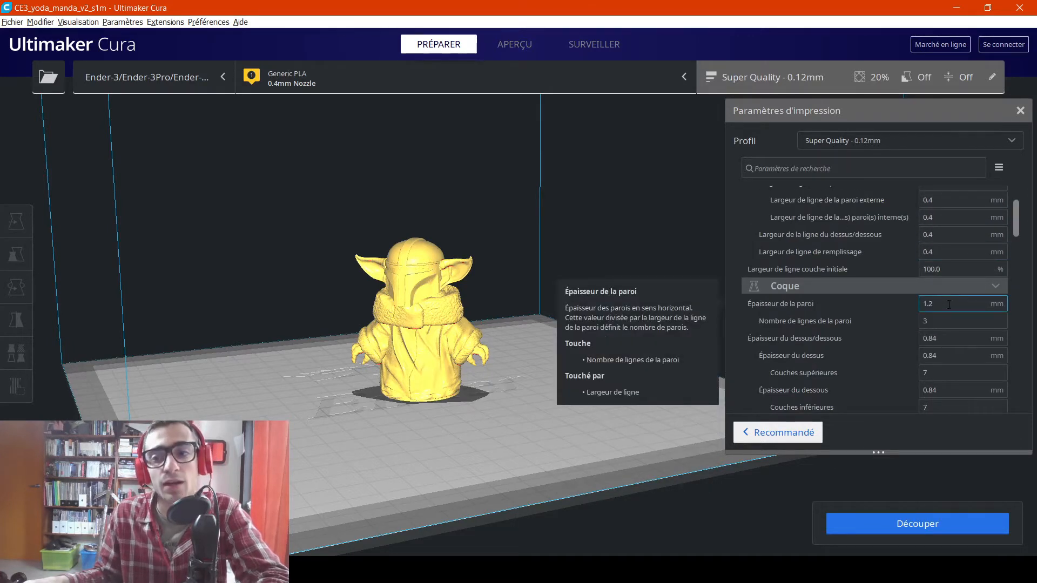
scroll(949, 304, up, 3)
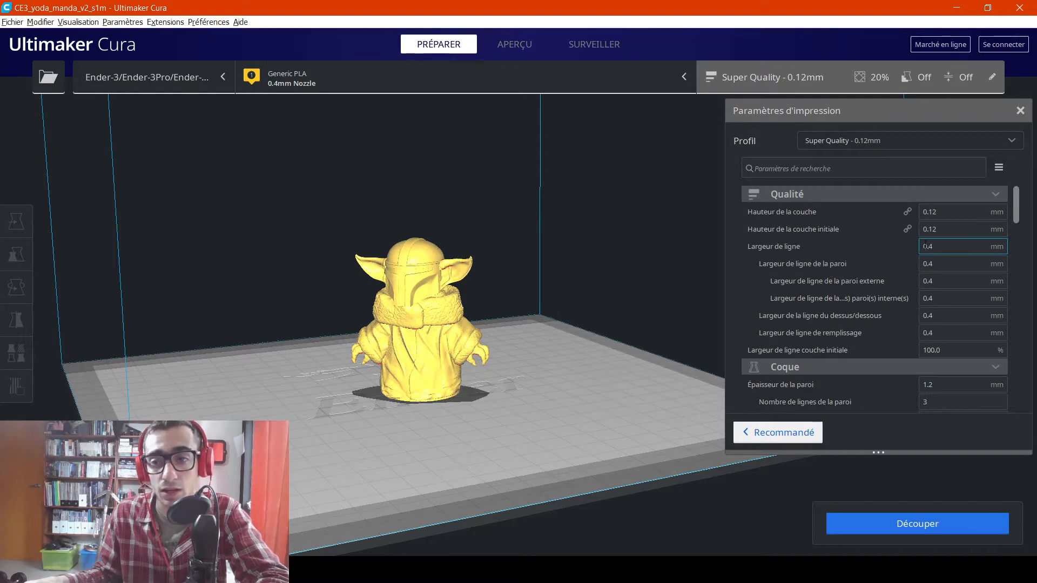
mouse_move(944, 249)
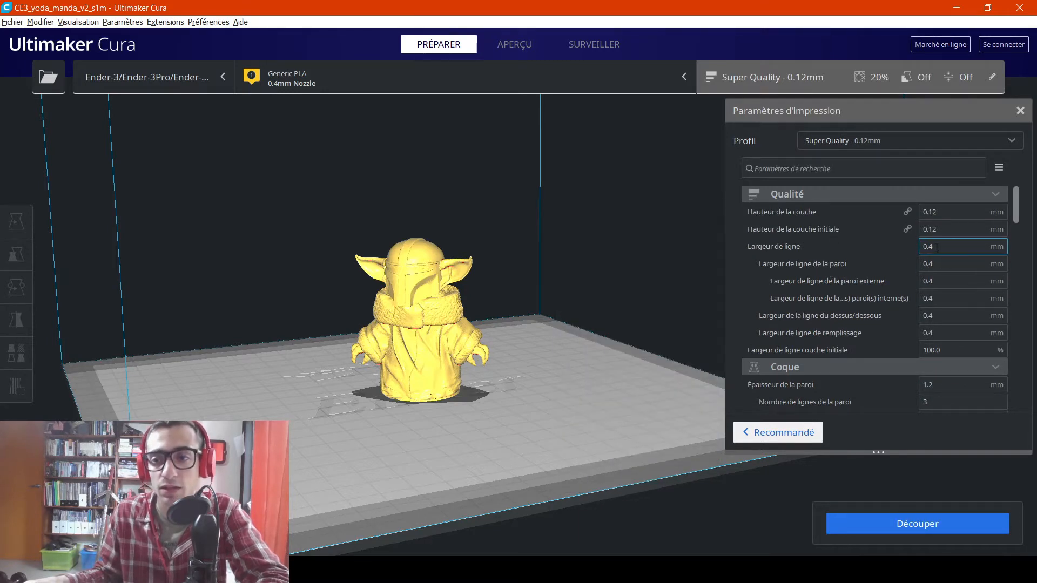
mouse_move(942, 383)
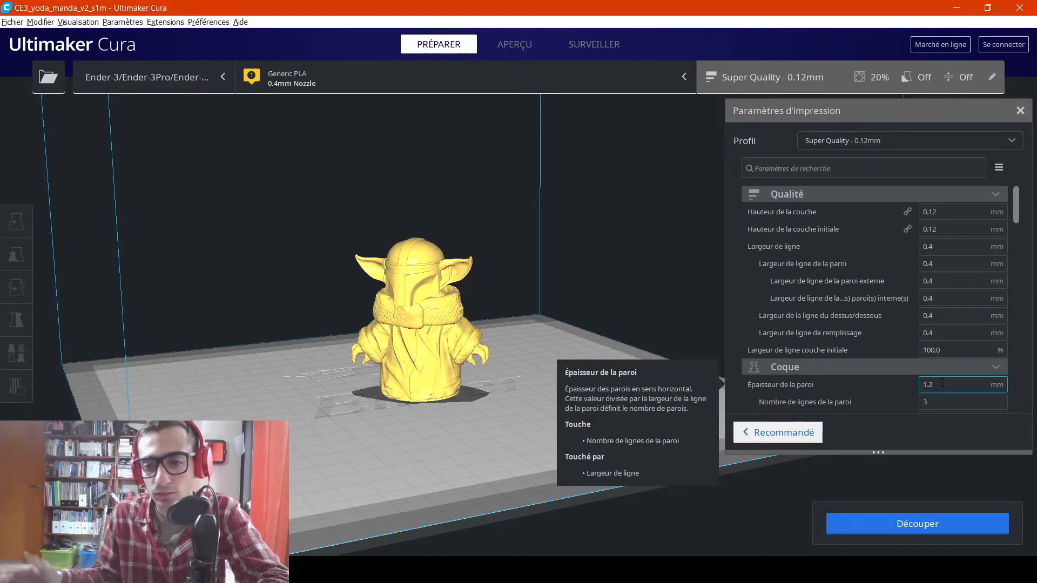
Slice the figurine and inspect its walls from above in the layer preview at layer 104, with the settings window moved aside.
click(936, 529)
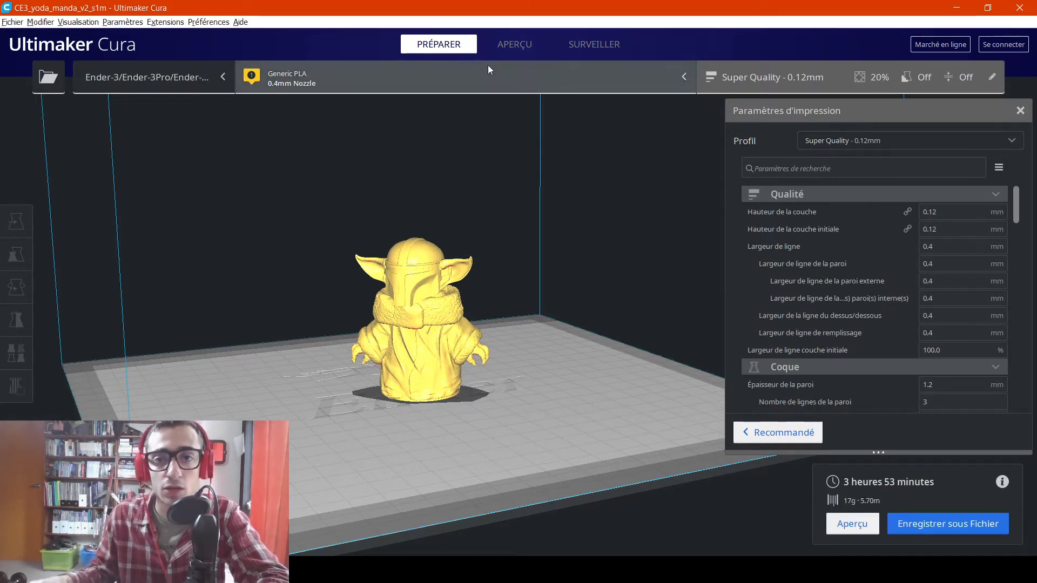
click(521, 46)
drag(950, 112, 884, 113)
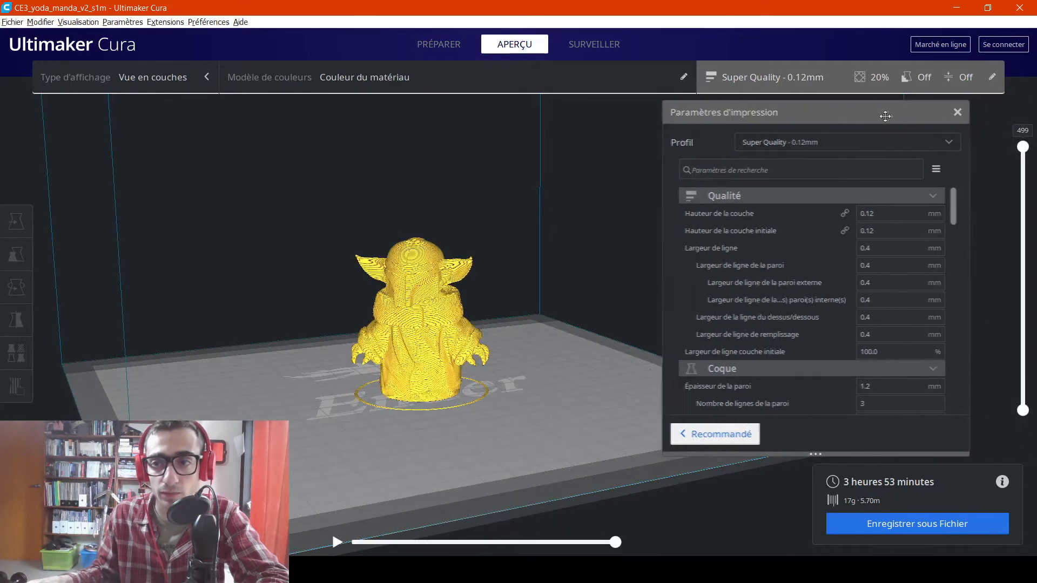
drag(1029, 152, 1023, 341)
right_drag(425, 302, 426, 361)
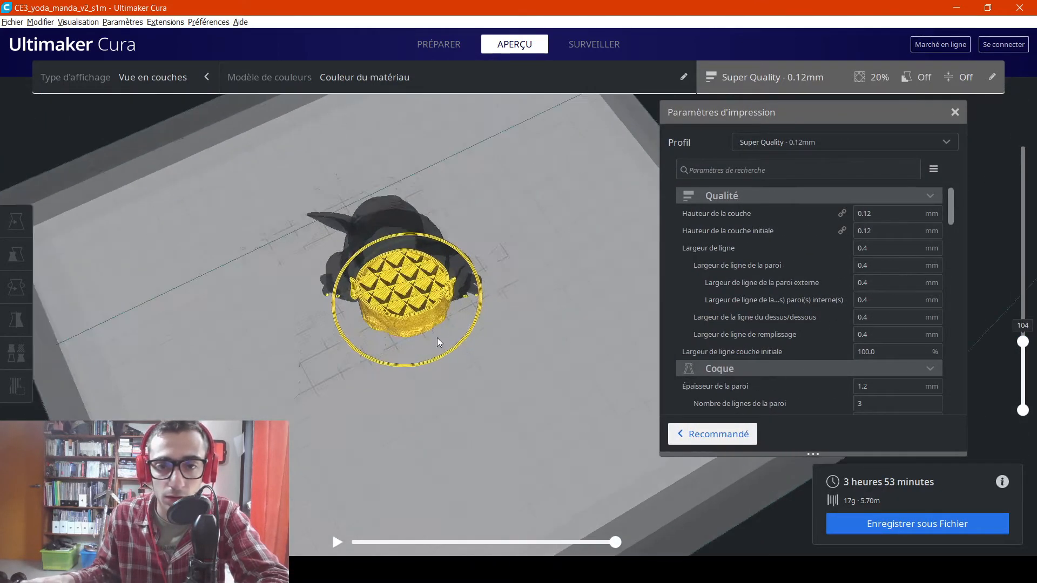
scroll(436, 338, up, 8)
right_drag(271, 324, 451, 312)
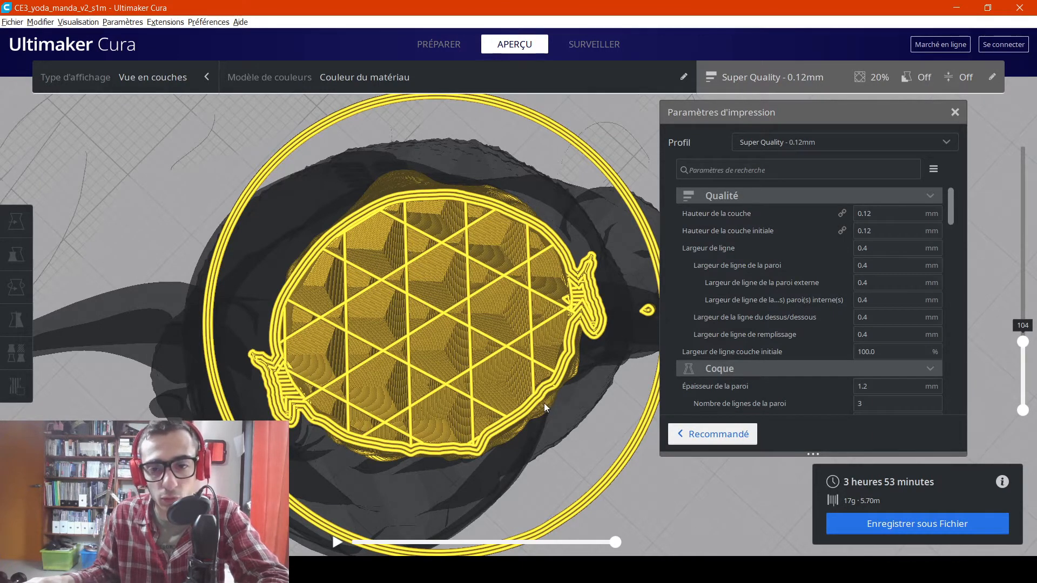
Review the inner wall line width and the wall line count settings alongside the wall thickness.
scroll(885, 247, down, 3)
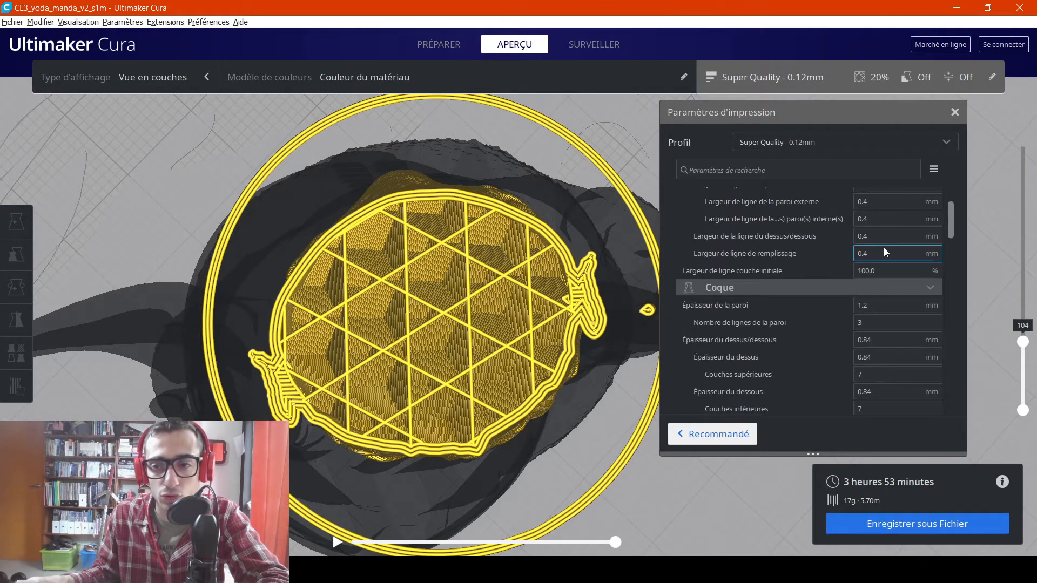
scroll(885, 247, up, 3)
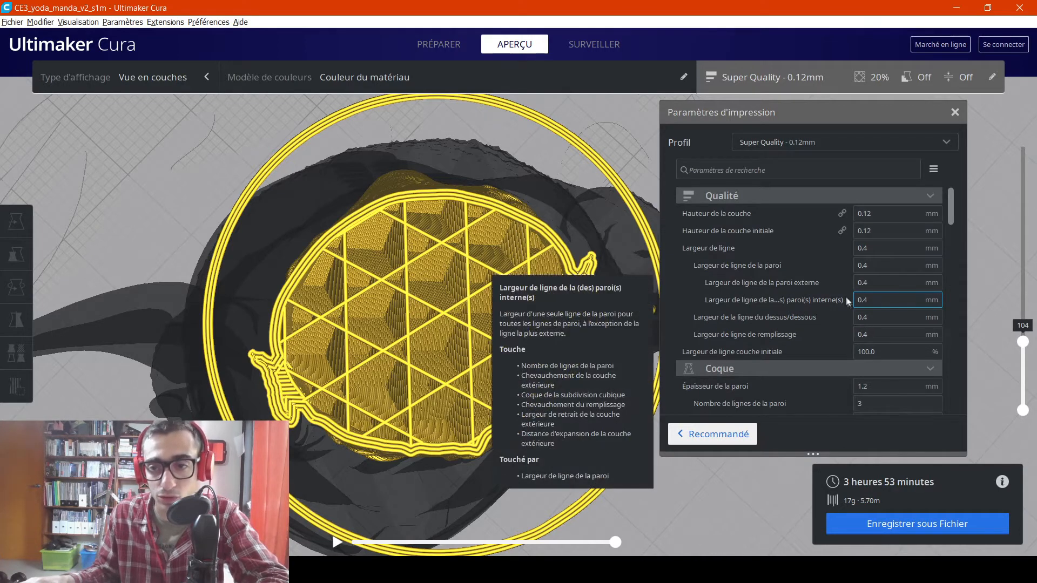
scroll(738, 249, down, 3)
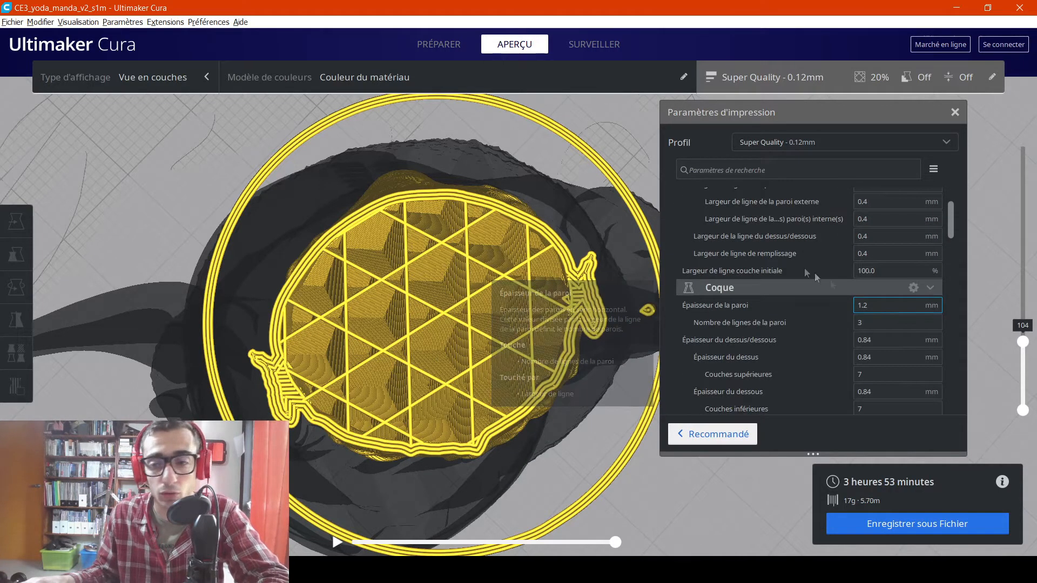
mouse_move(762, 328)
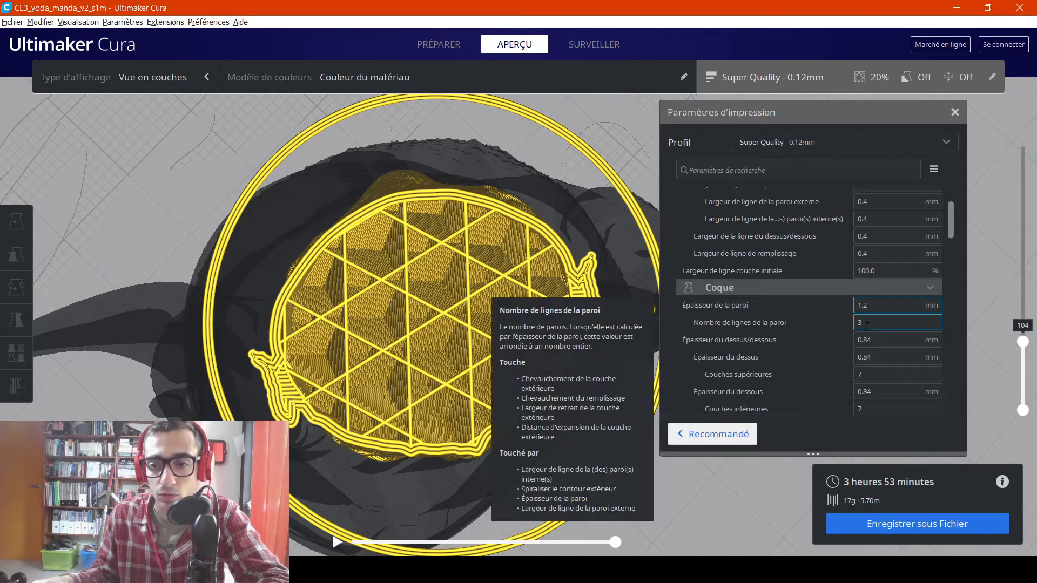
click(885, 323)
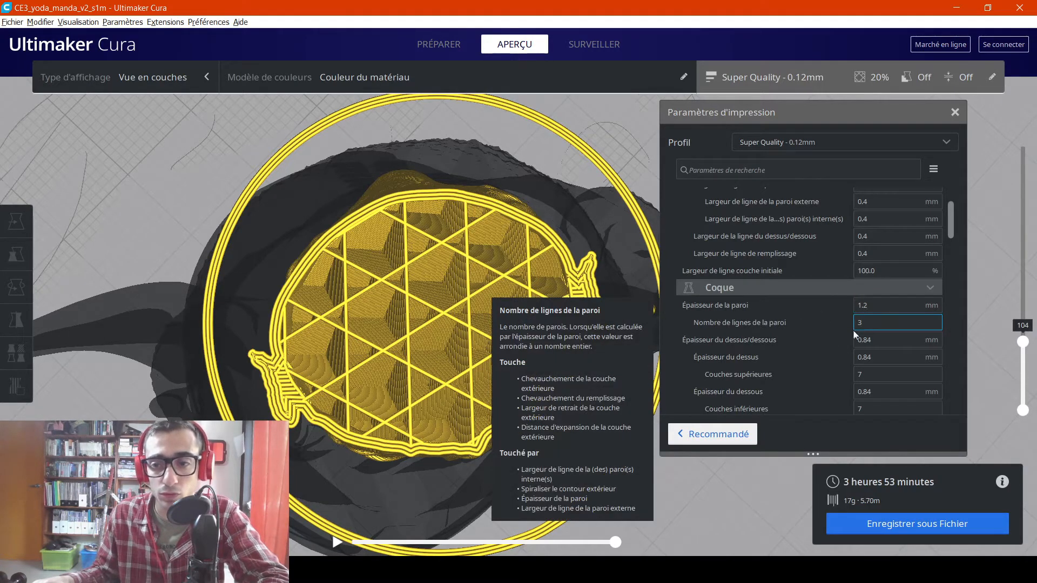
Try a wall thickness of 0.8 mm in the Coque category.
click(913, 304)
key(BackSpace)
key(BackSpace)
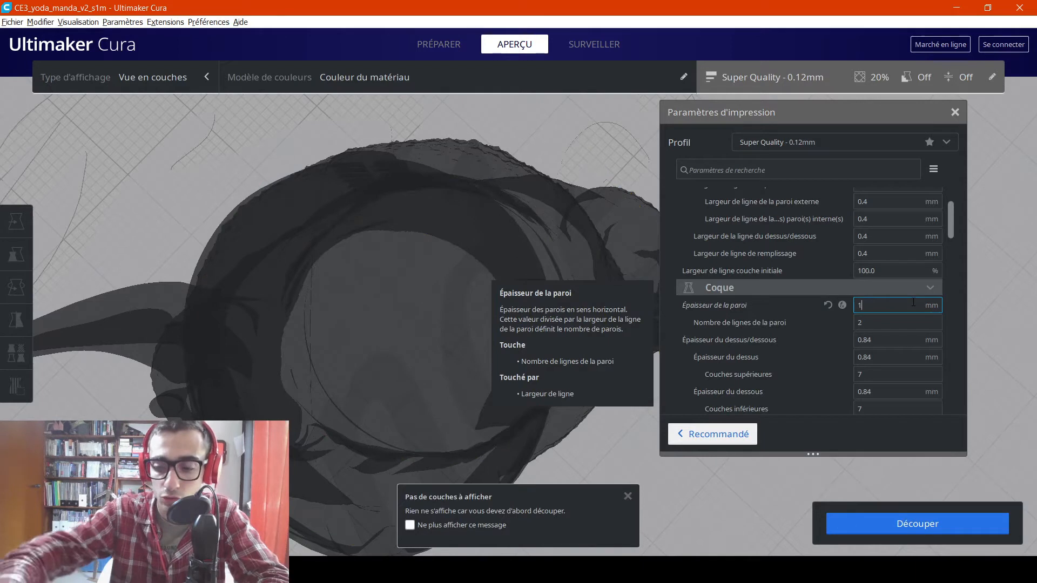
text(0.)
key(BackSpace)
key(BackSpace)
key(BackSpace)
text(0.8)
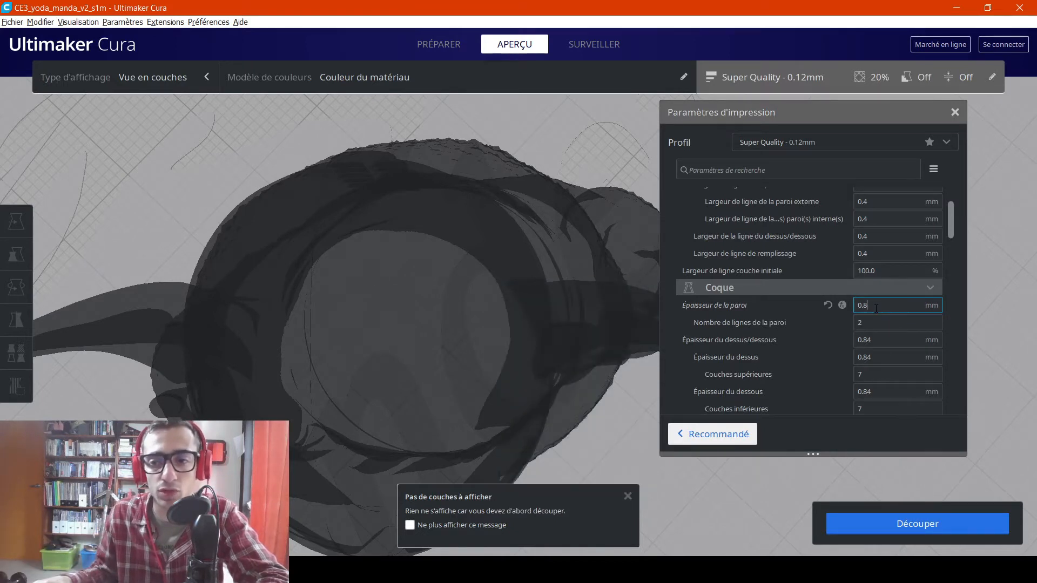
Set the wall thickness back to 1.2 mm.
key(BackSpace)
key(BackSpace)
key(BackSpace)
text(1.2)
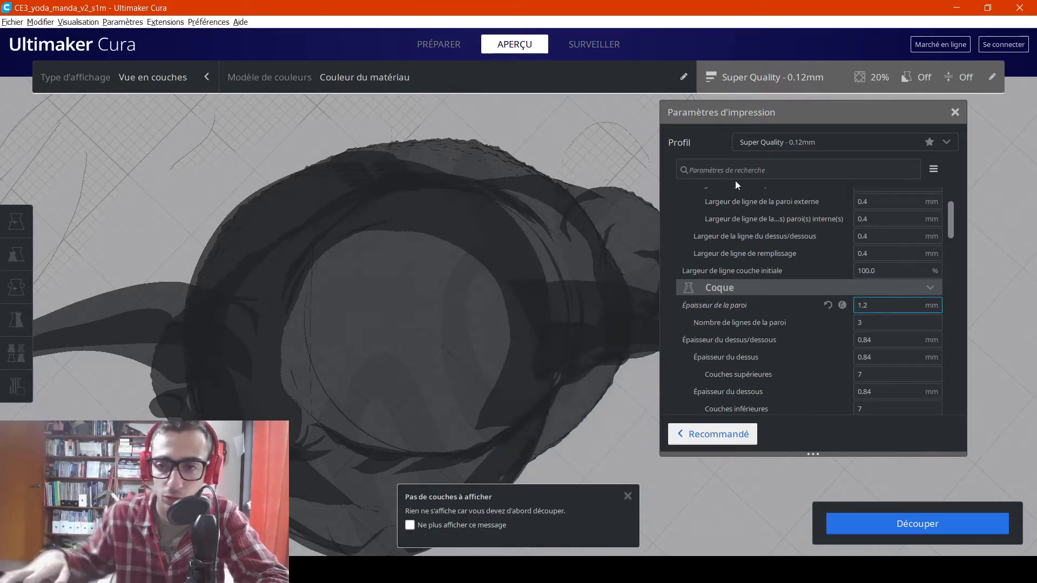
click(875, 340)
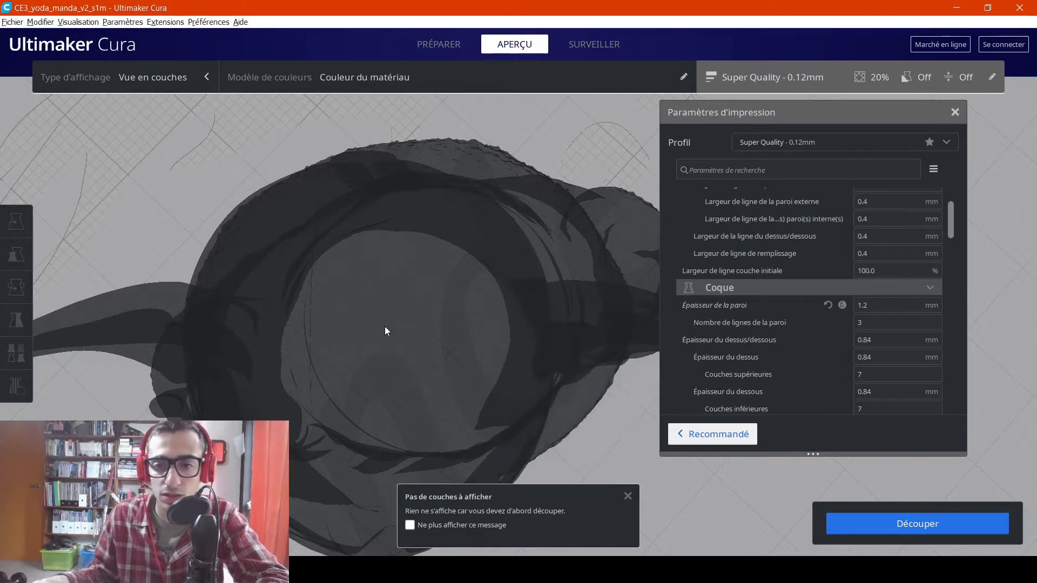
Slice the figurine again to regenerate its layer preview.
right_drag(384, 326, 990, 200)
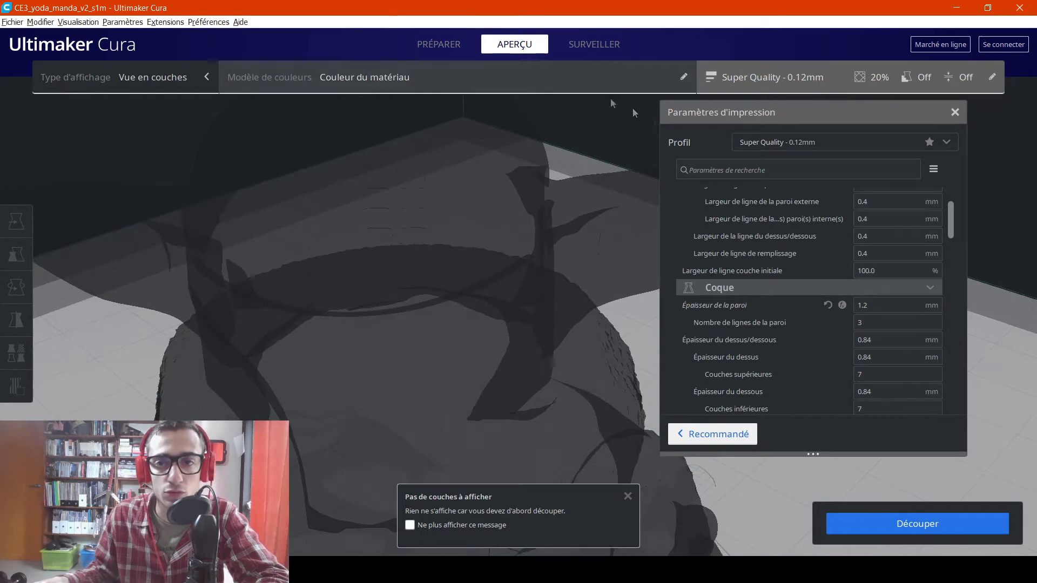
scroll(461, 259, down, 5)
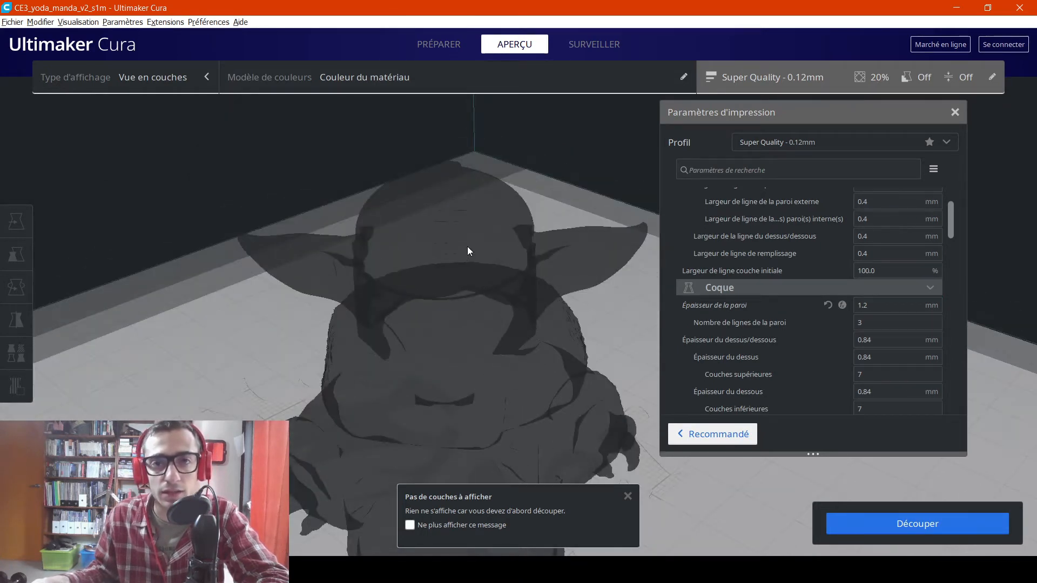
right_drag(467, 248, 419, 246)
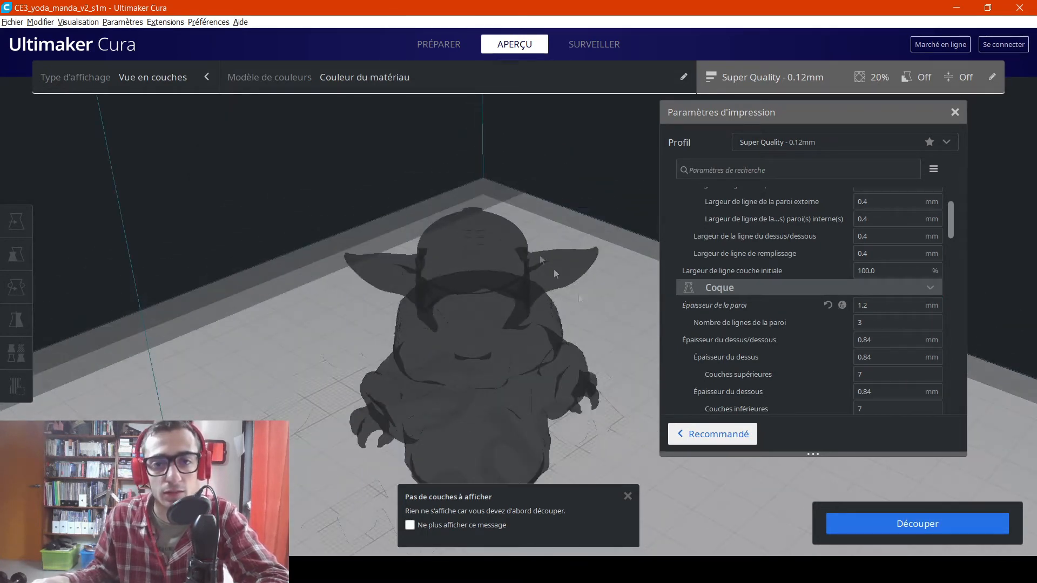
click(925, 528)
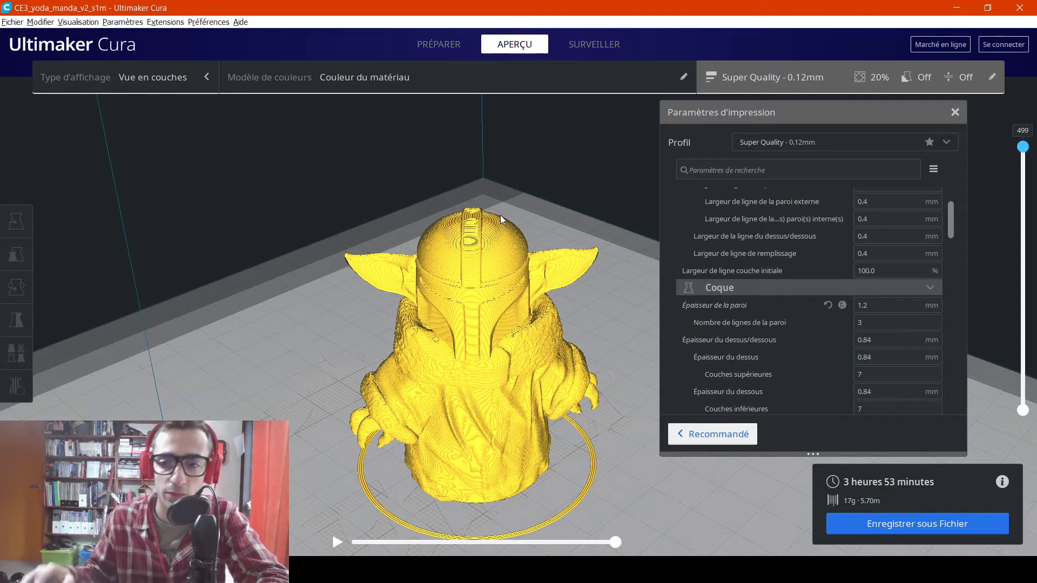
Review the top/bottom thickness and layer count settings in the Coque category, and how the layer height affects them.
mouse_move(879, 342)
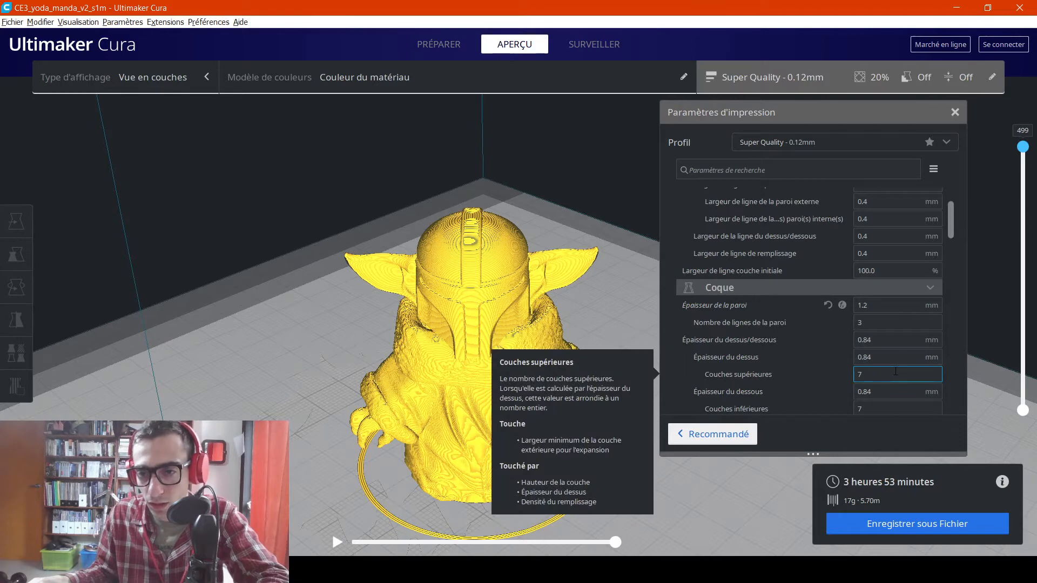
scroll(794, 375, down, 2)
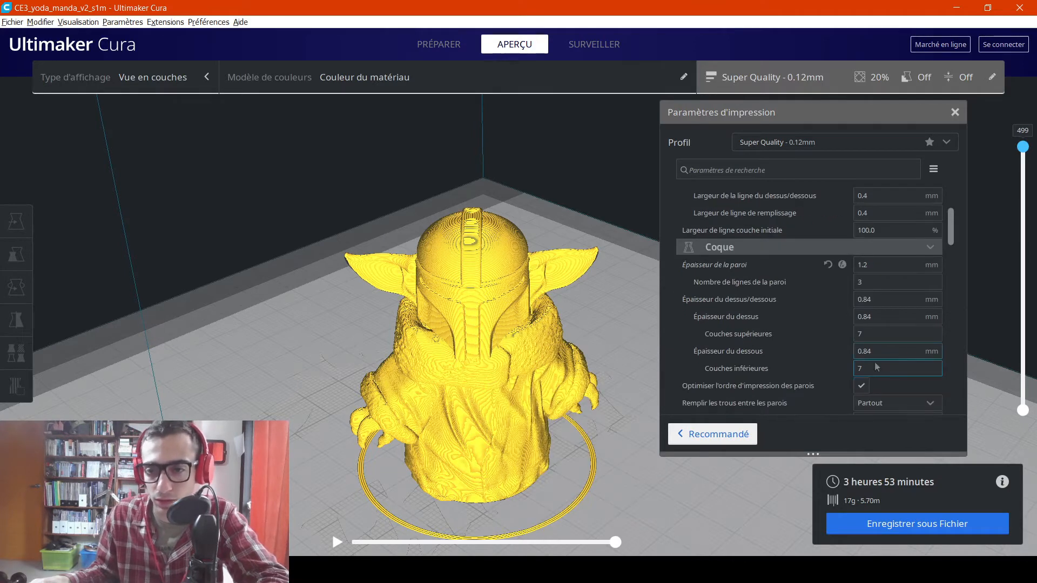
scroll(922, 310, down, 2)
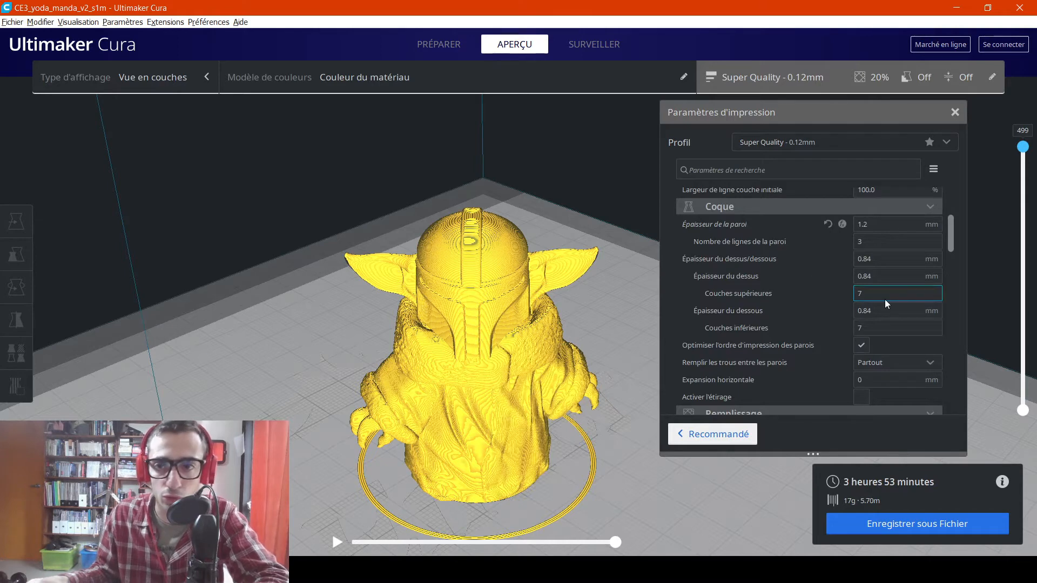
scroll(869, 249, up, 2)
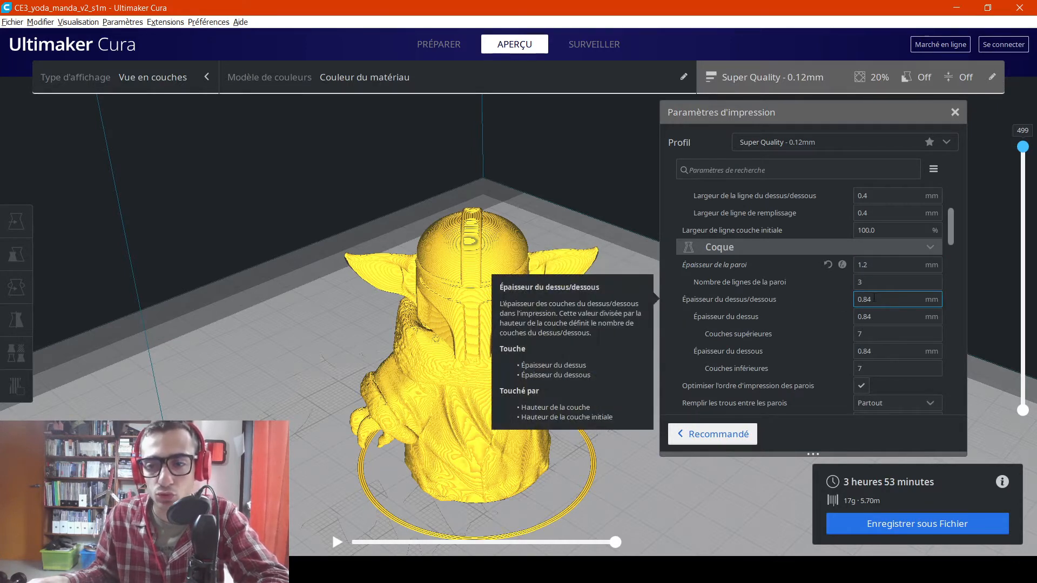
scroll(844, 299, up, 3)
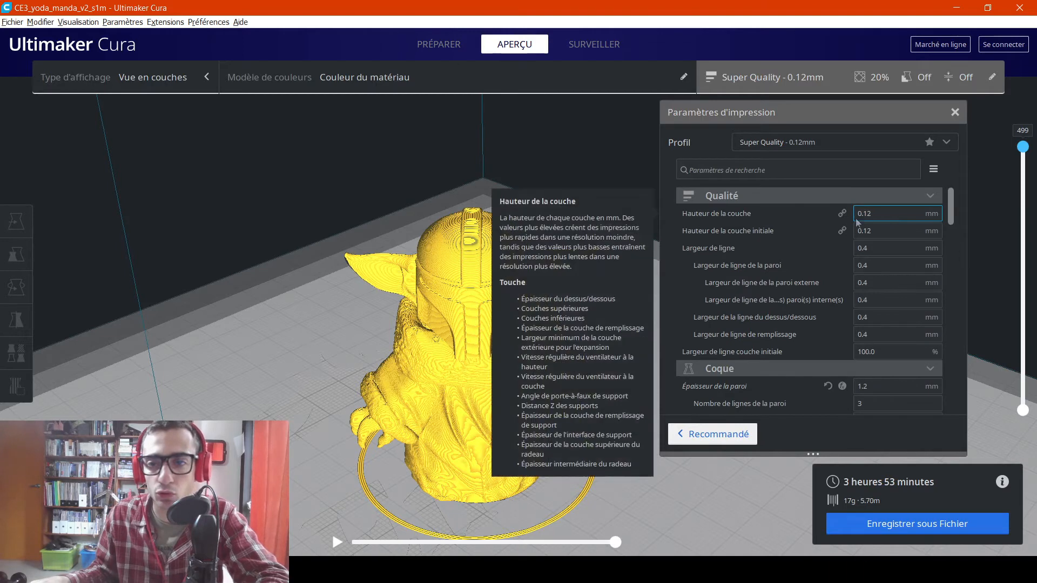
Check the infill density setting and inspect the figurine's infill from above in the preview at layer 172.
scroll(875, 260, down, 5)
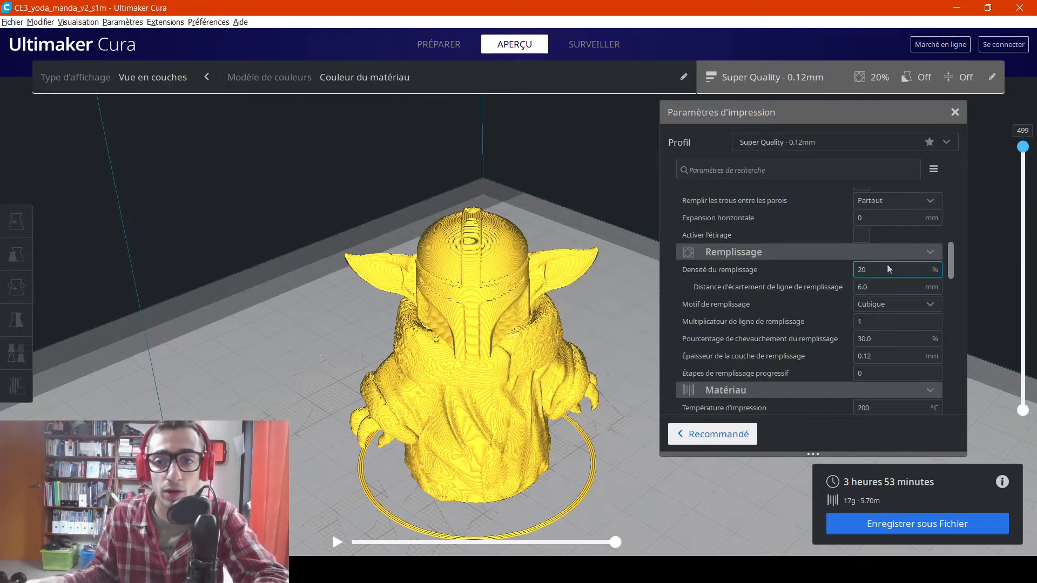
mouse_move(883, 274)
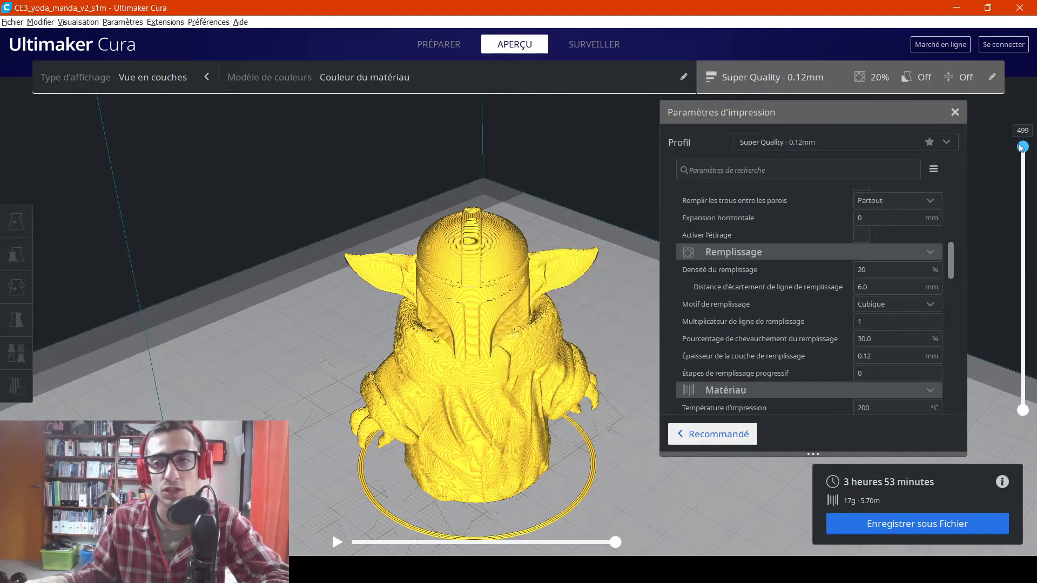
drag(1023, 147, 1023, 308)
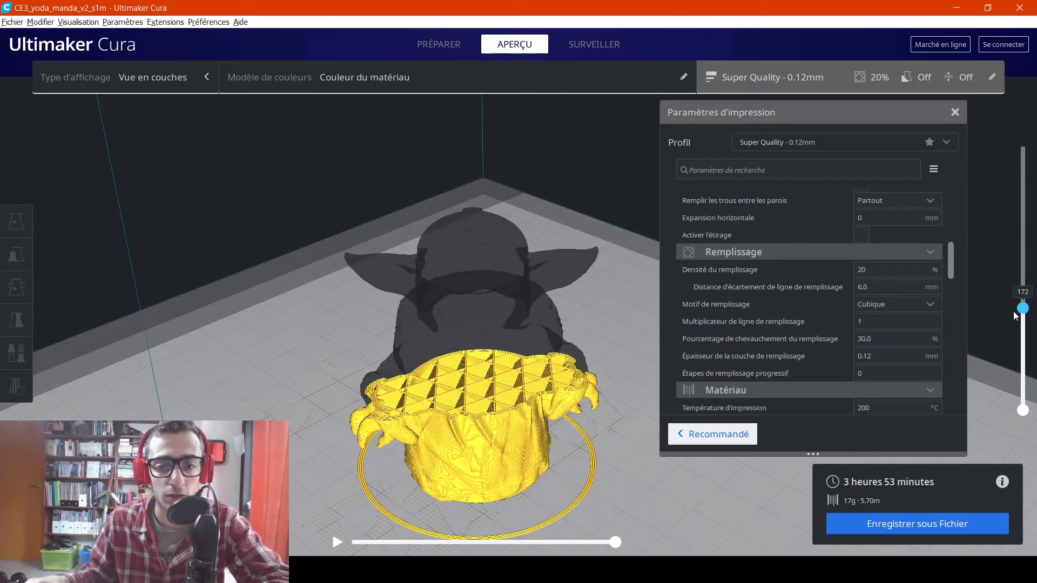
right_drag(462, 307, 475, 352)
scroll(494, 371, up, 3)
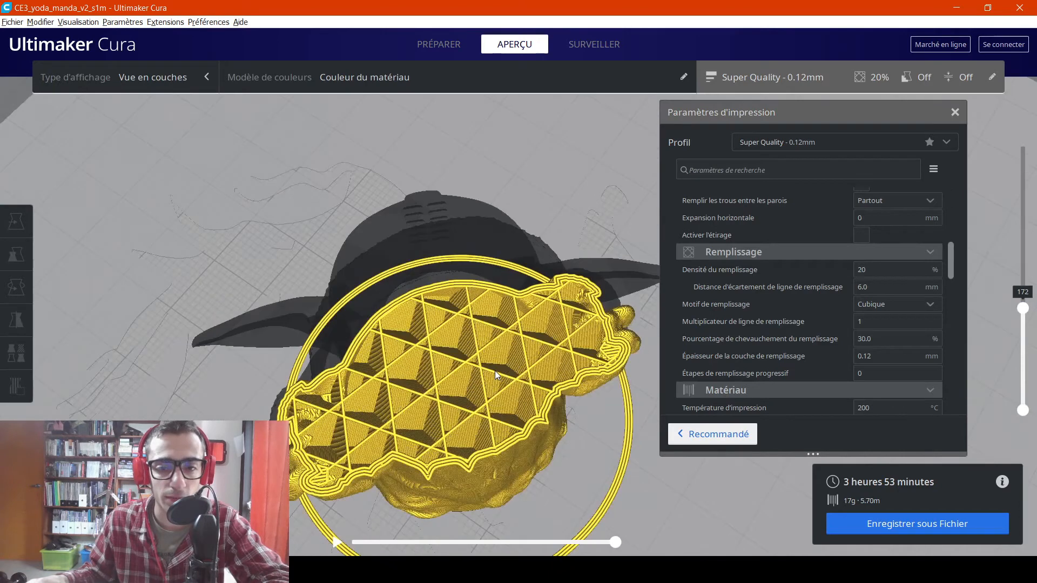
Set the infill density to 50% and slice the figurine again.
click(884, 269)
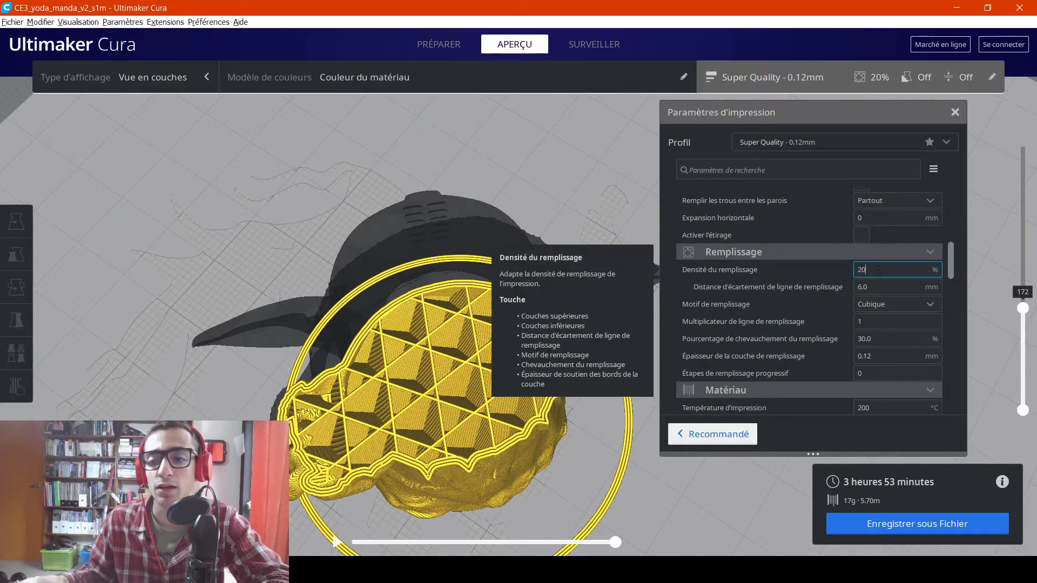
key(BackSpace)
key(BackSpace)
text(50)
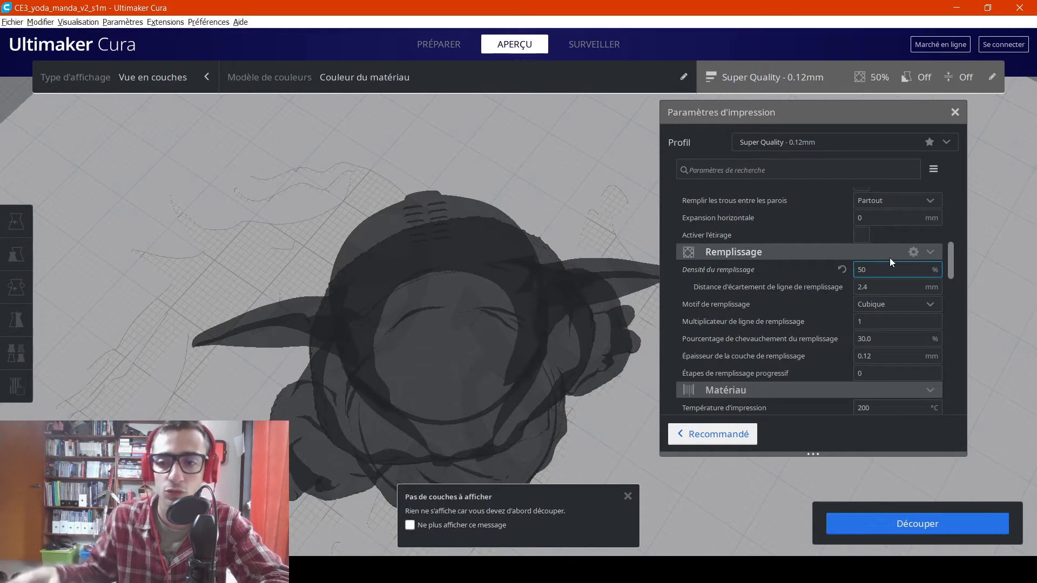
click(922, 530)
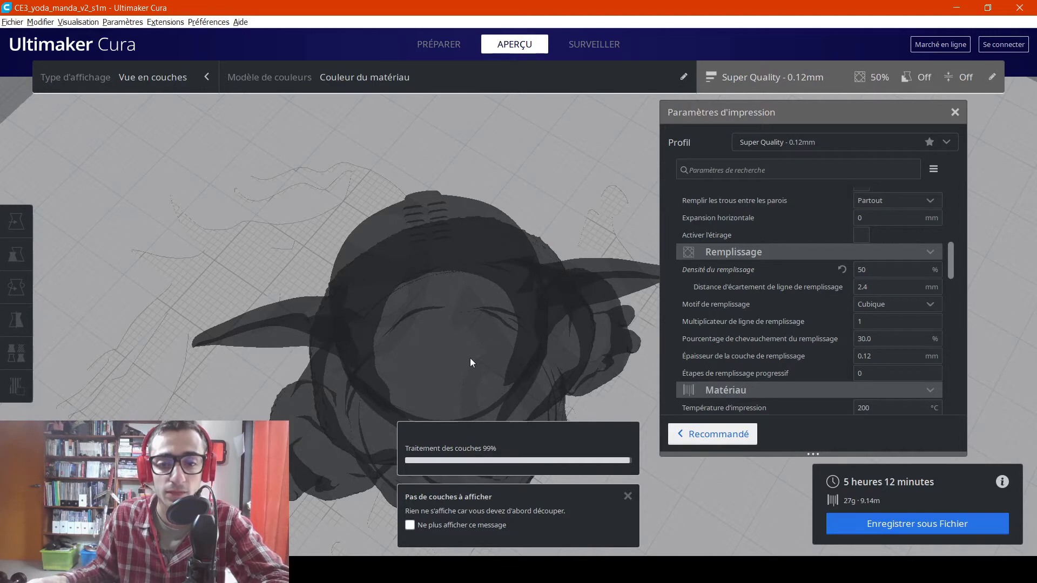
Set the infill density to 20%, slice the figurine again and inspect its infill at layer 172.
mouse_move(448, 351)
right_down()
mouse_move(431, 351)
mouse_move(439, 342)
right_up()
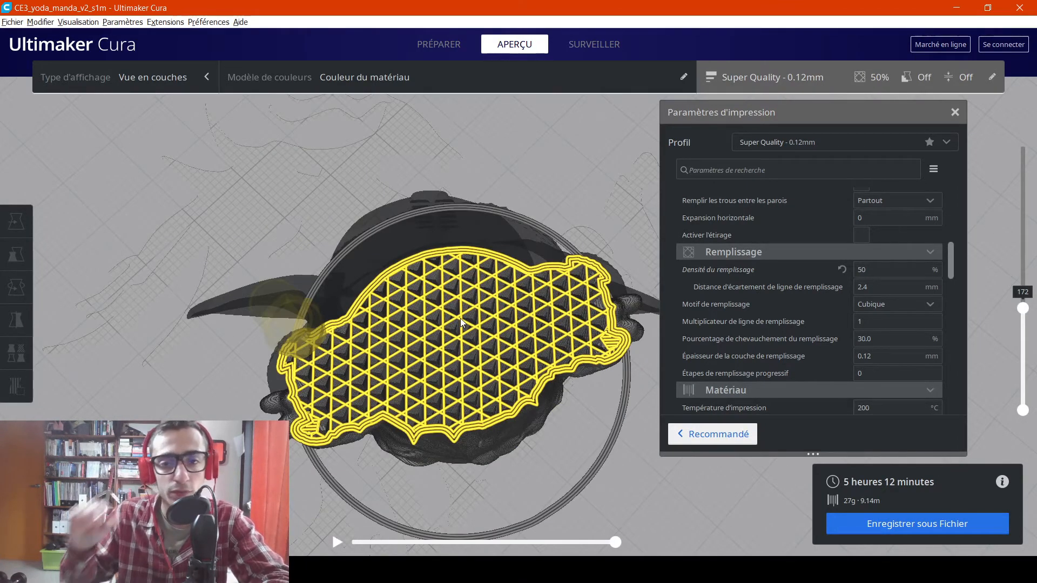
middle_drag(482, 337, 470, 271)
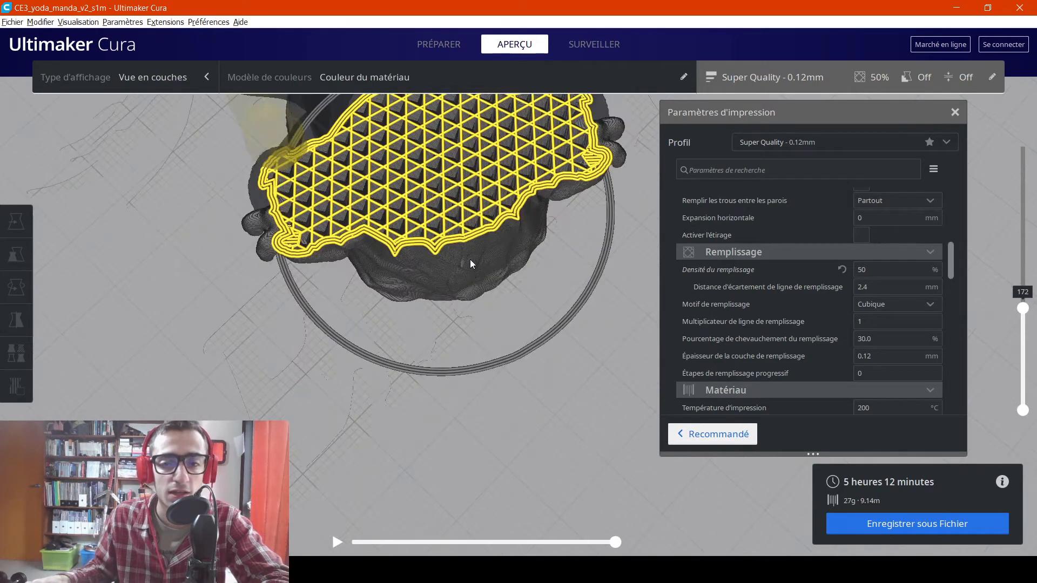
right_drag(452, 216, 421, 162)
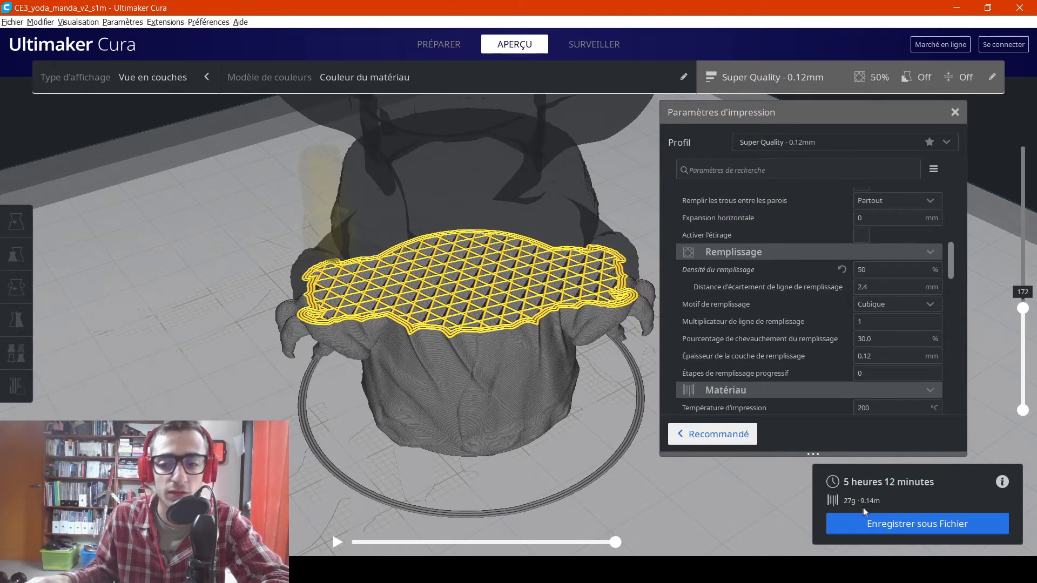
double_click(880, 269)
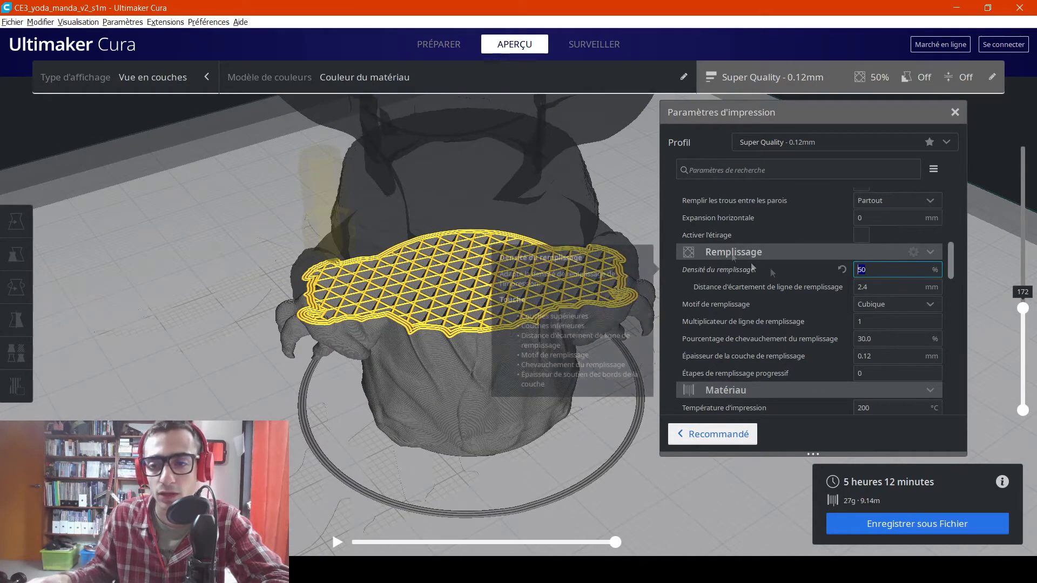
text(20)
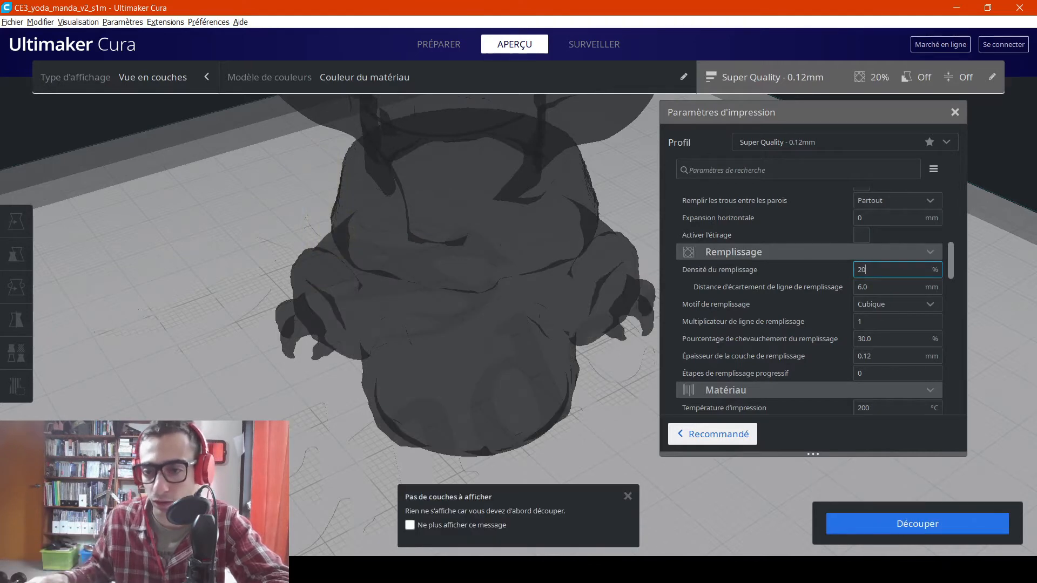
click(950, 523)
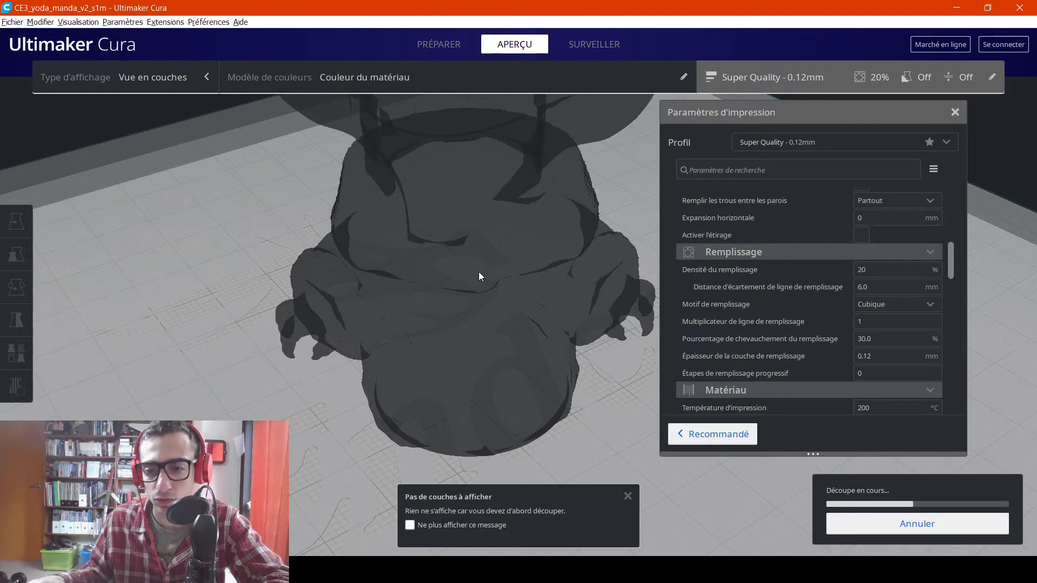
scroll(478, 271, down, 5)
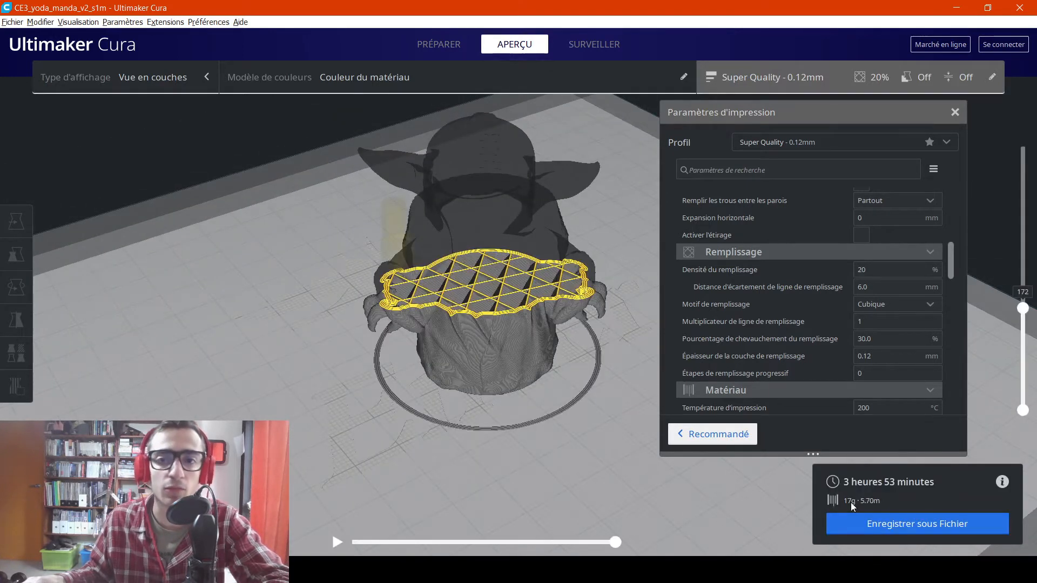
scroll(486, 249, up, 2)
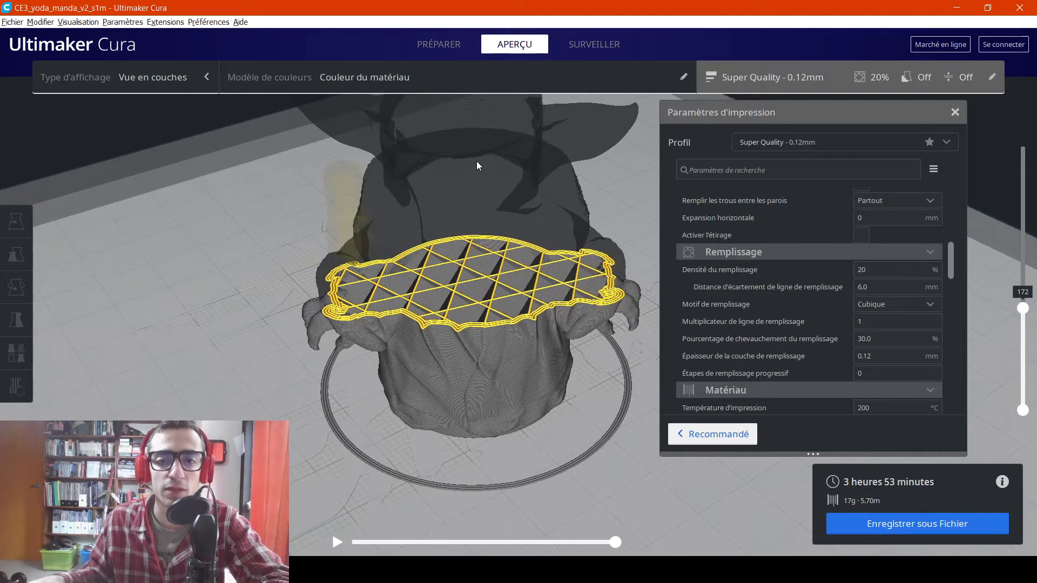
scroll(486, 206, up, 2)
scroll(501, 288, down, 2)
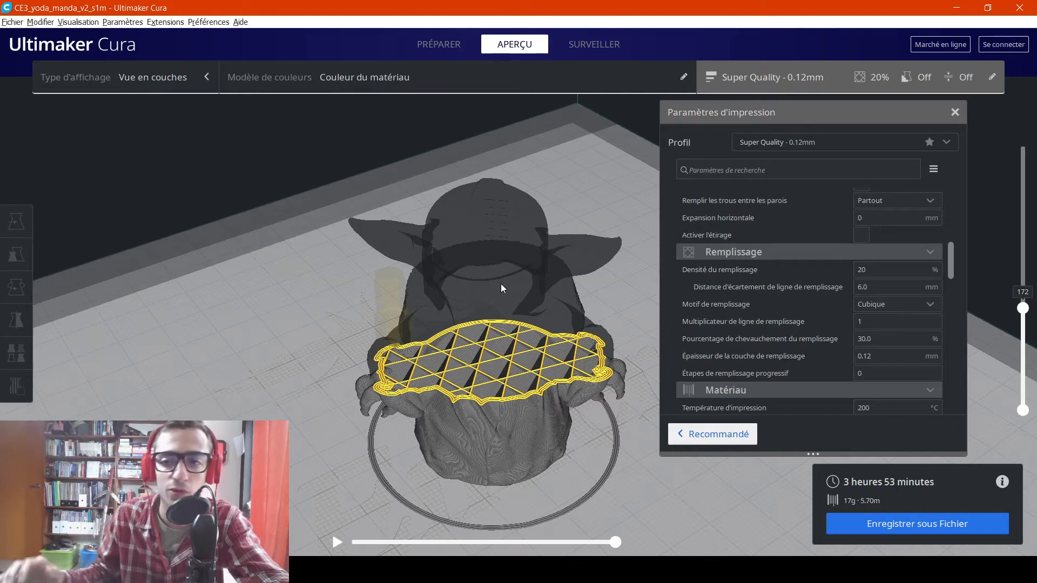
Change the infill pattern to Grille and slice the figurine again to preview it.
mouse_move(744, 305)
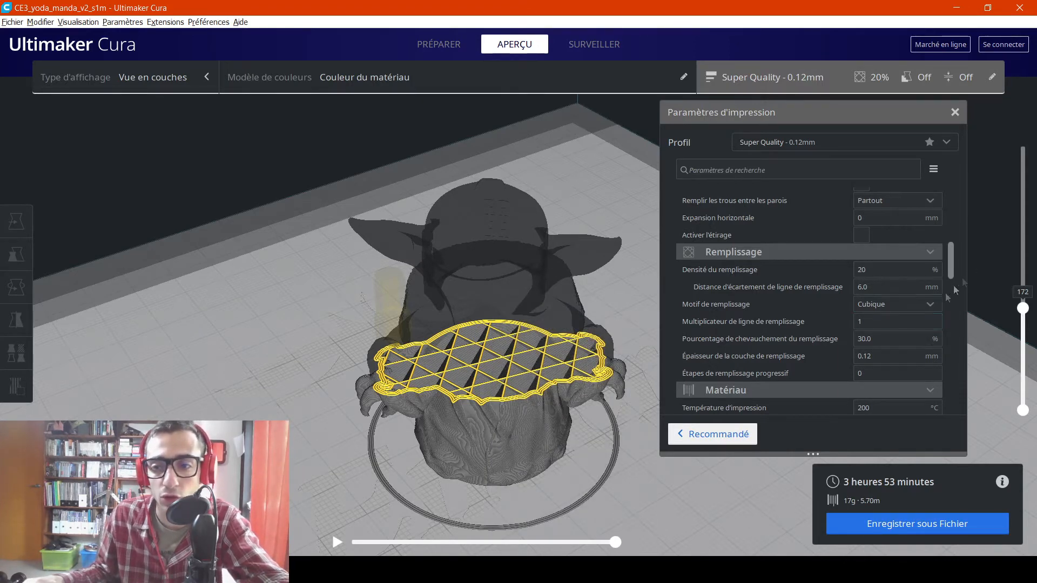
click(924, 306)
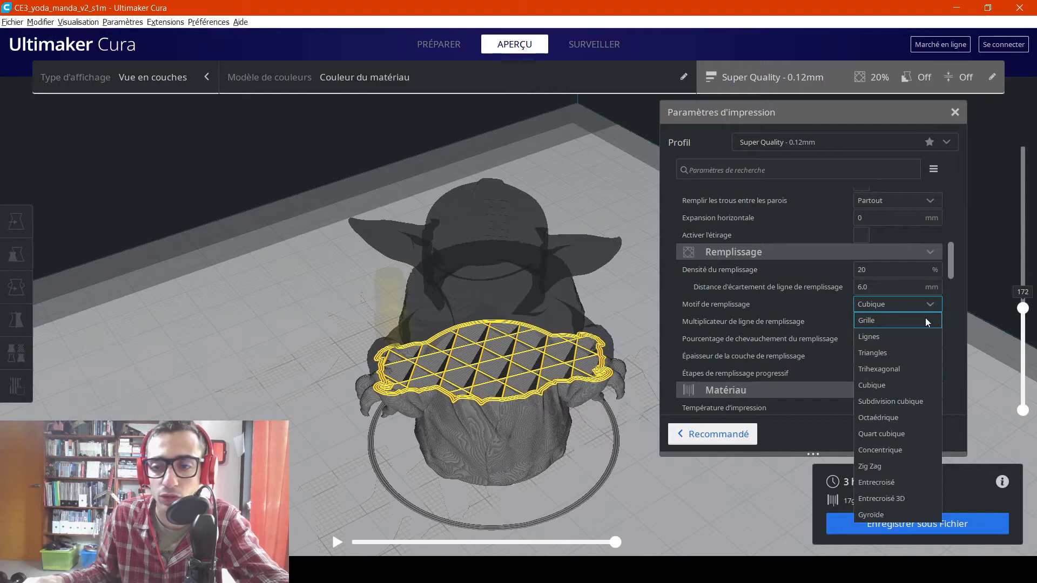
click(673, 264)
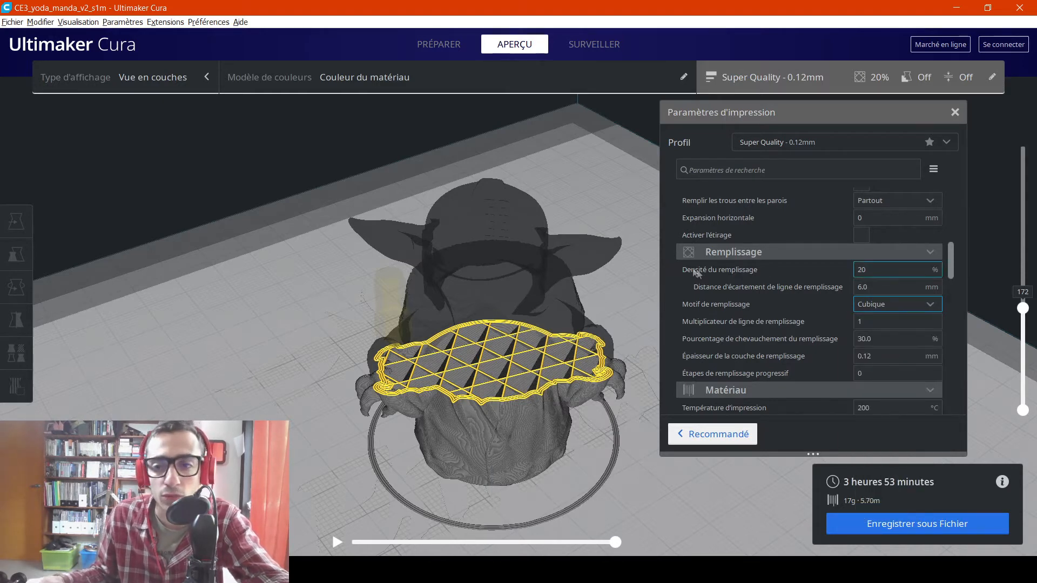
mouse_move(757, 265)
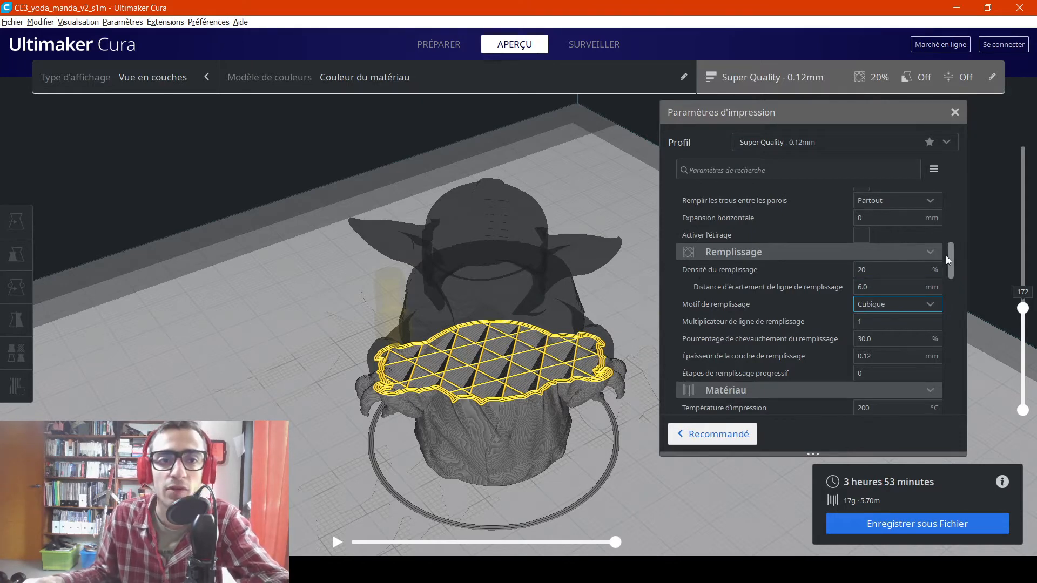
click(924, 303)
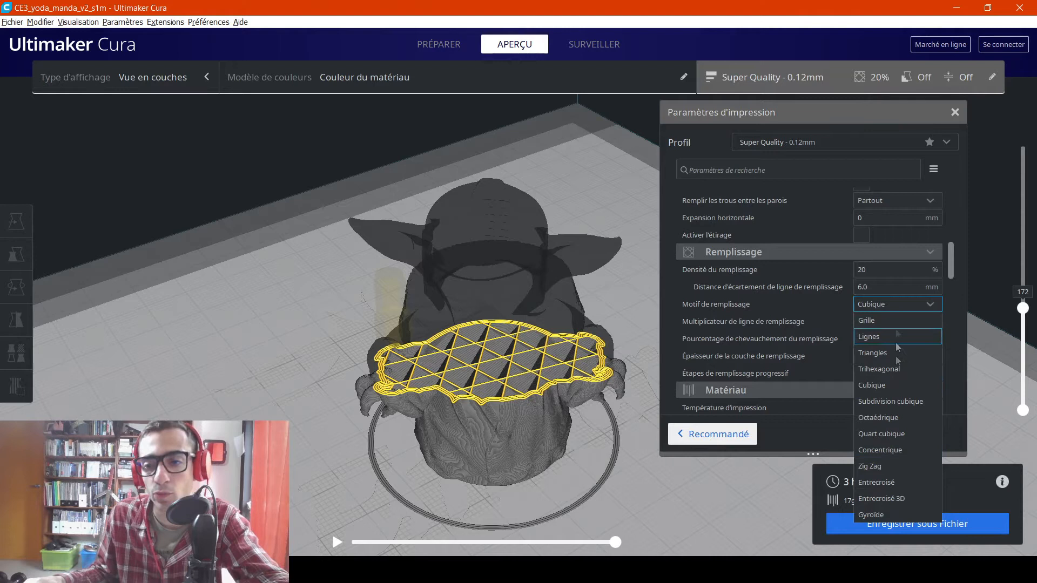
click(945, 255)
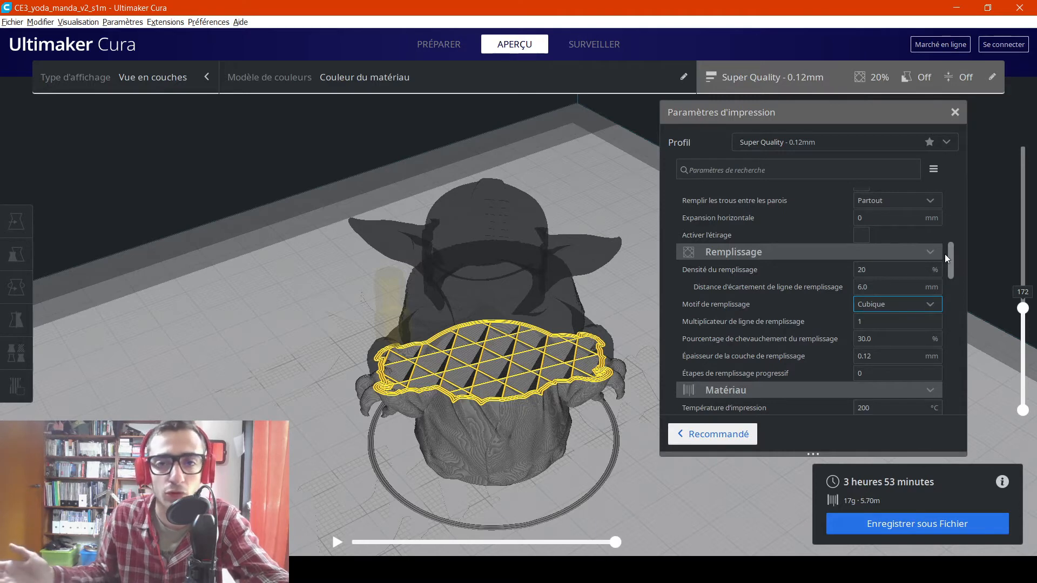
click(909, 303)
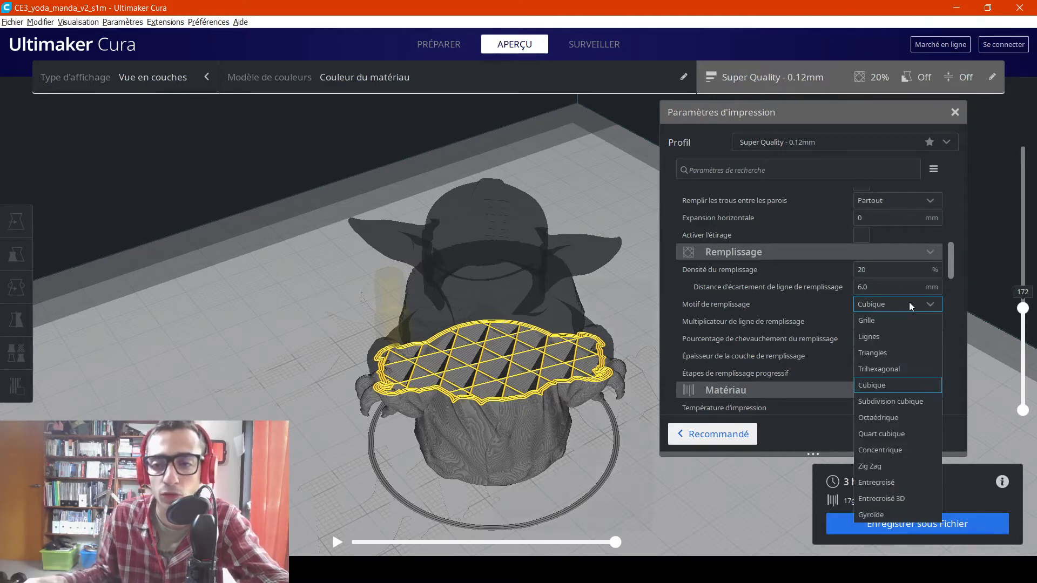
click(888, 320)
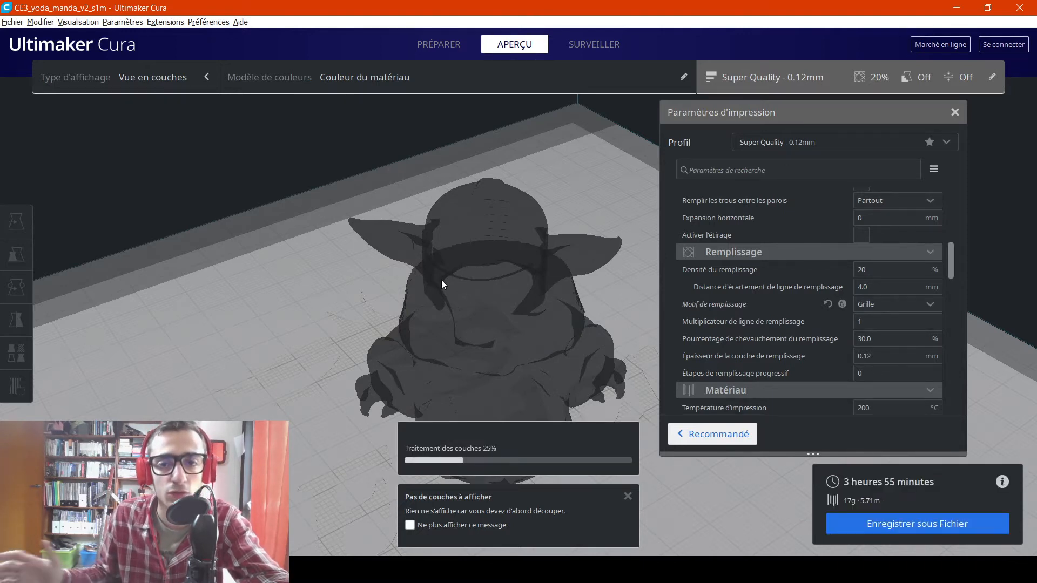
middle_drag(449, 357, 477, 309)
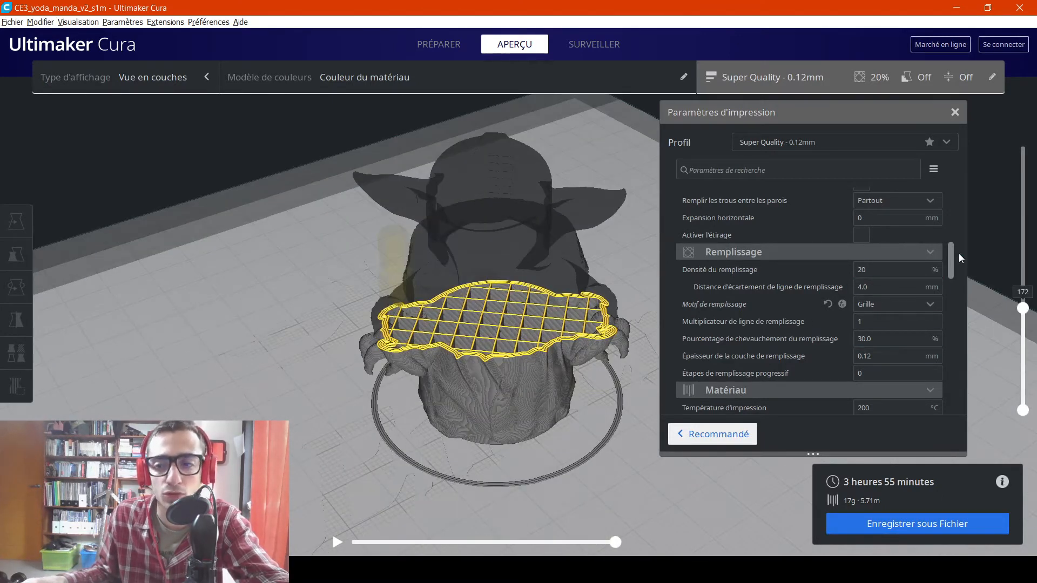
Review the printing and build plate temperature settings in the Matériau category.
scroll(958, 254, down, 3)
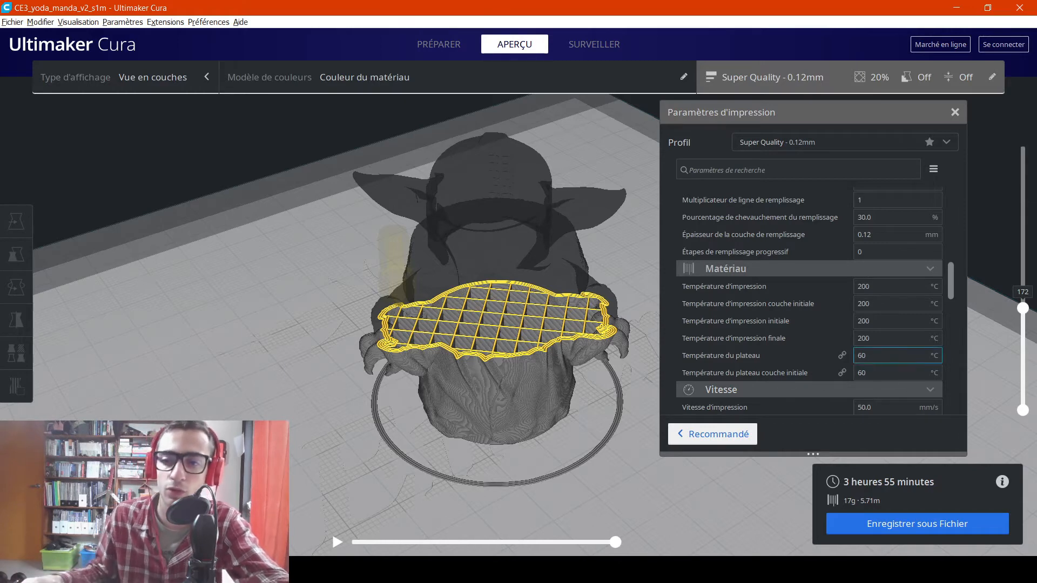
mouse_move(908, 352)
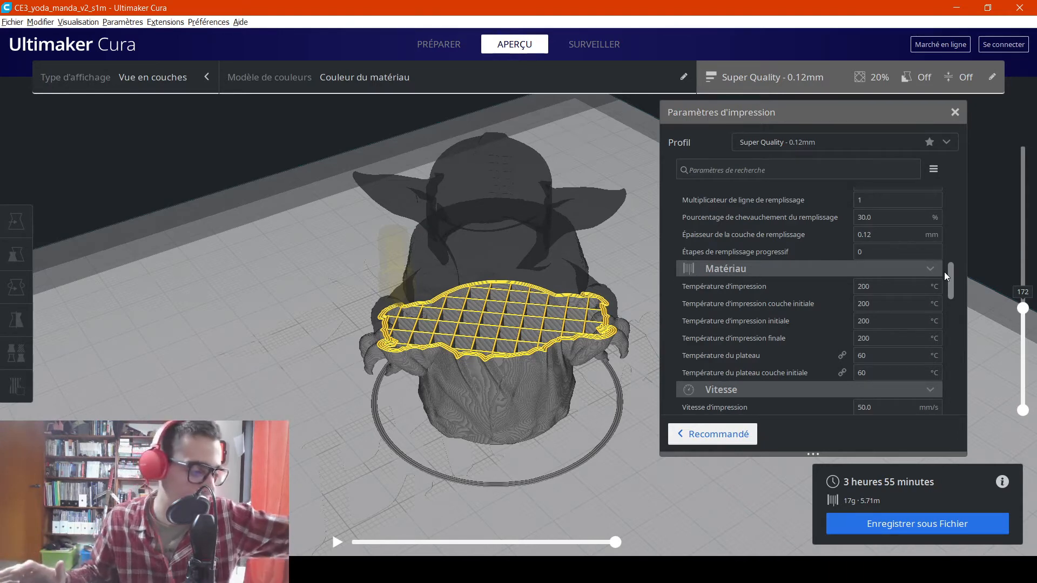
mouse_move(902, 286)
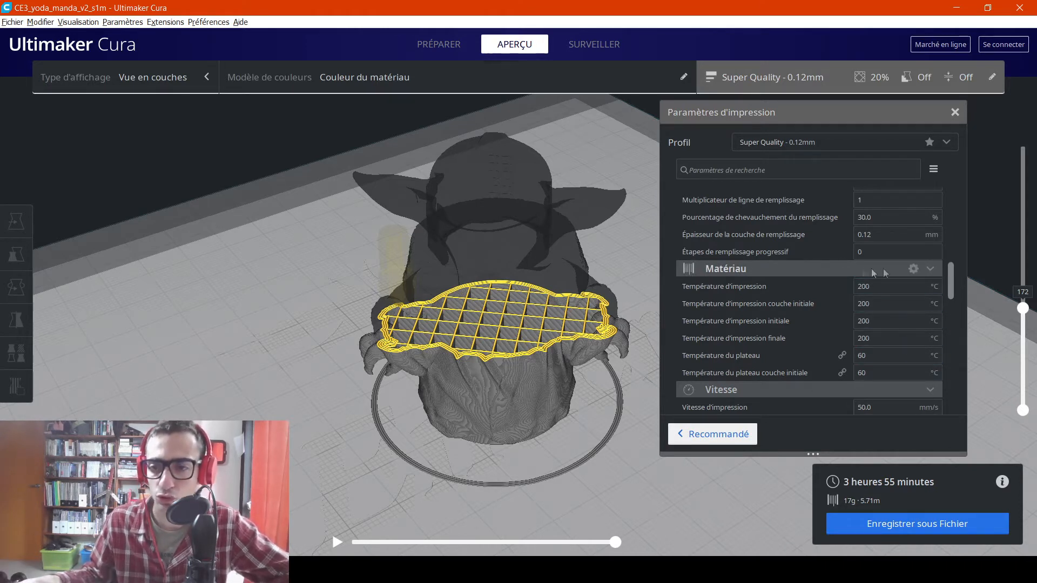
mouse_move(828, 295)
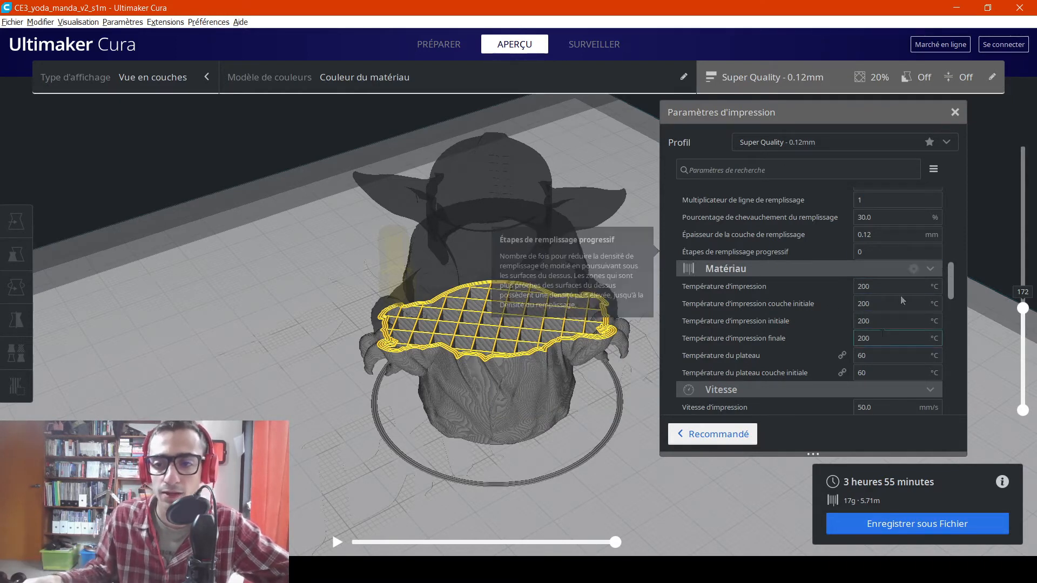
click(864, 338)
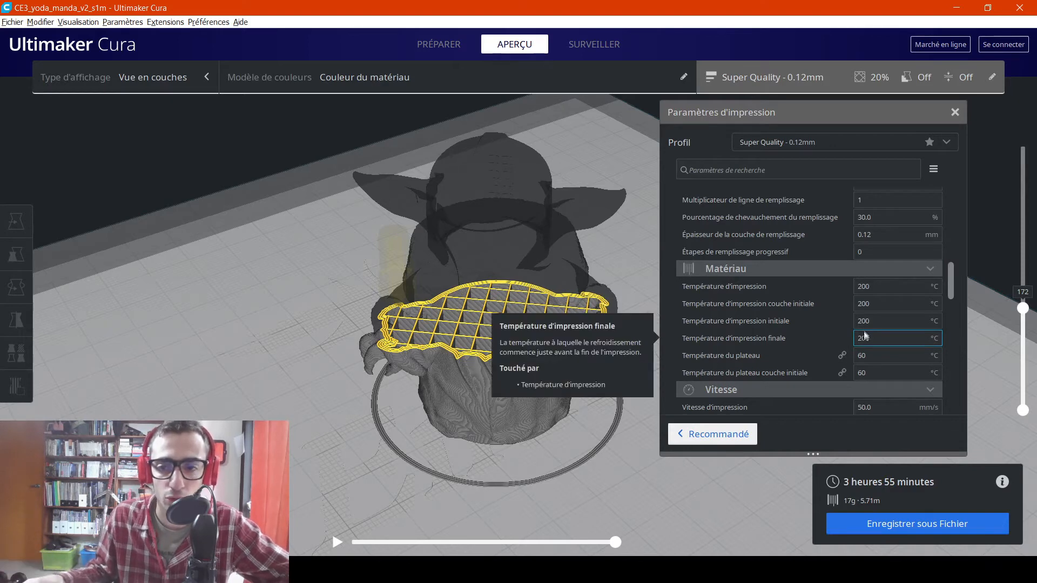
Set the print speed in the Vitesse category to 20 mm/s.
scroll(801, 250, down, 1)
scroll(801, 250, down, 3)
click(857, 242)
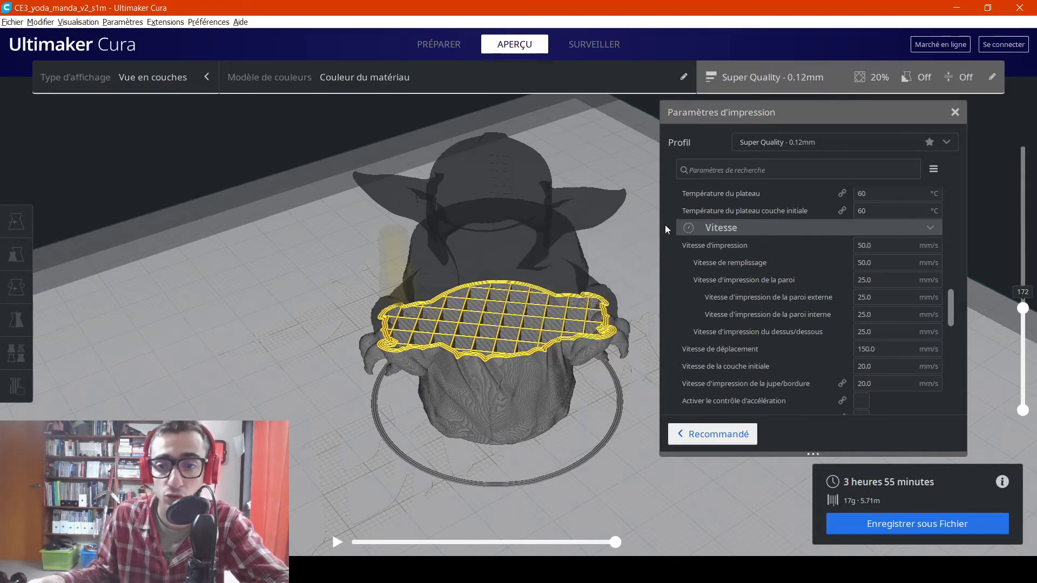
click(863, 245)
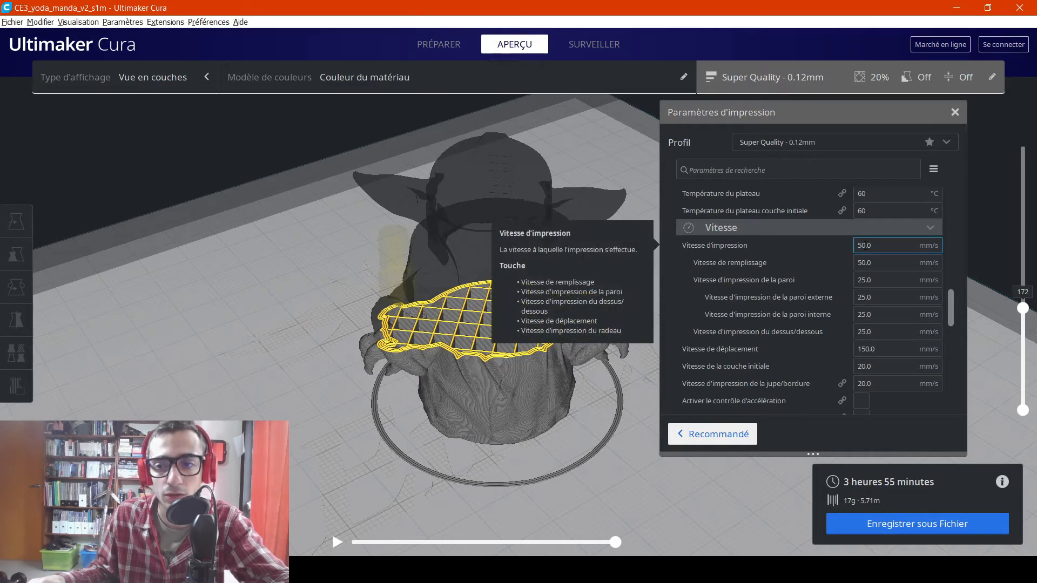
double_click(861, 245)
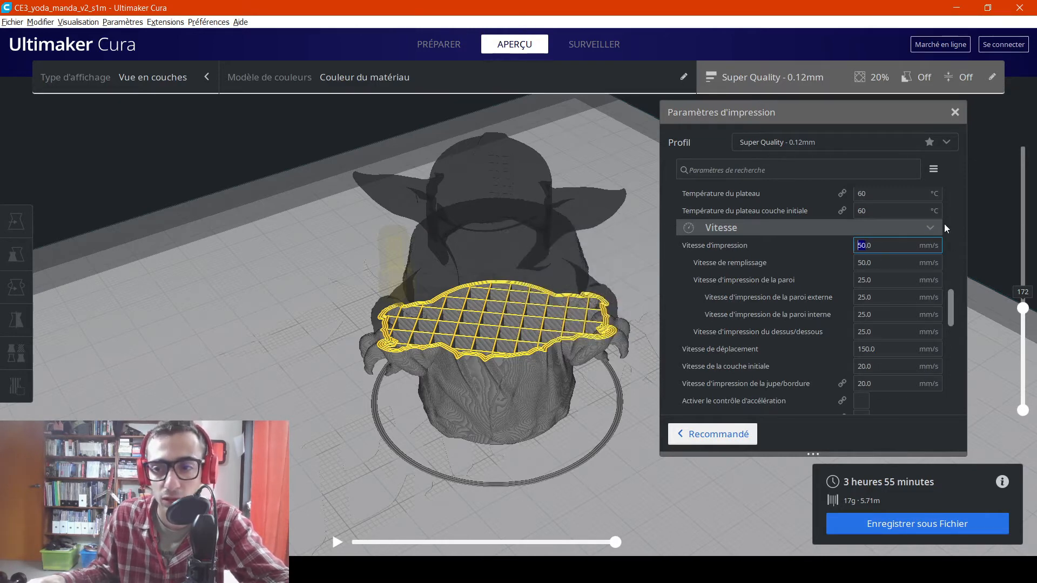
click(880, 245)
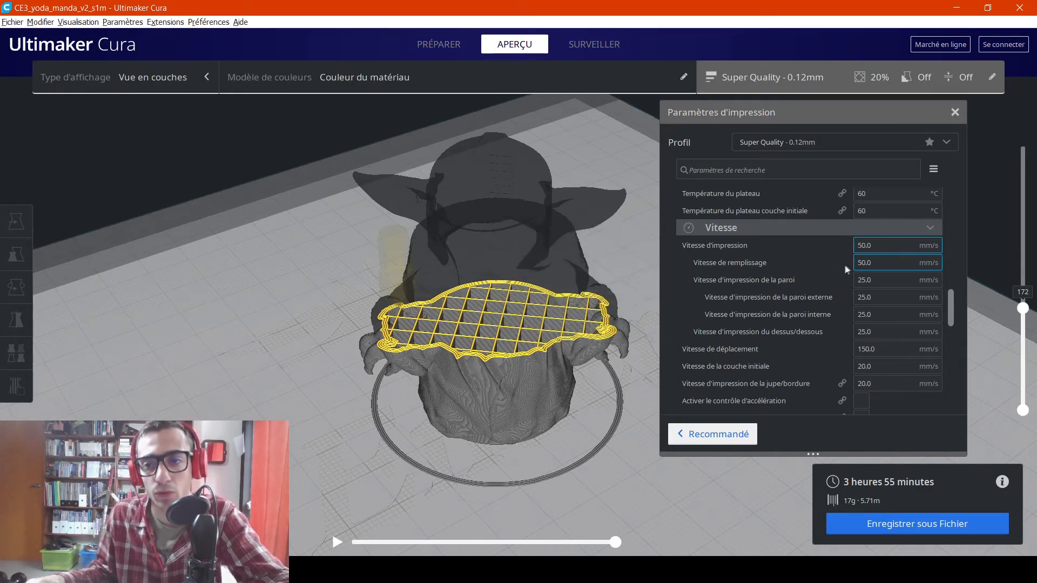
key(BackSpace)
key(BackSpace)
text(20)
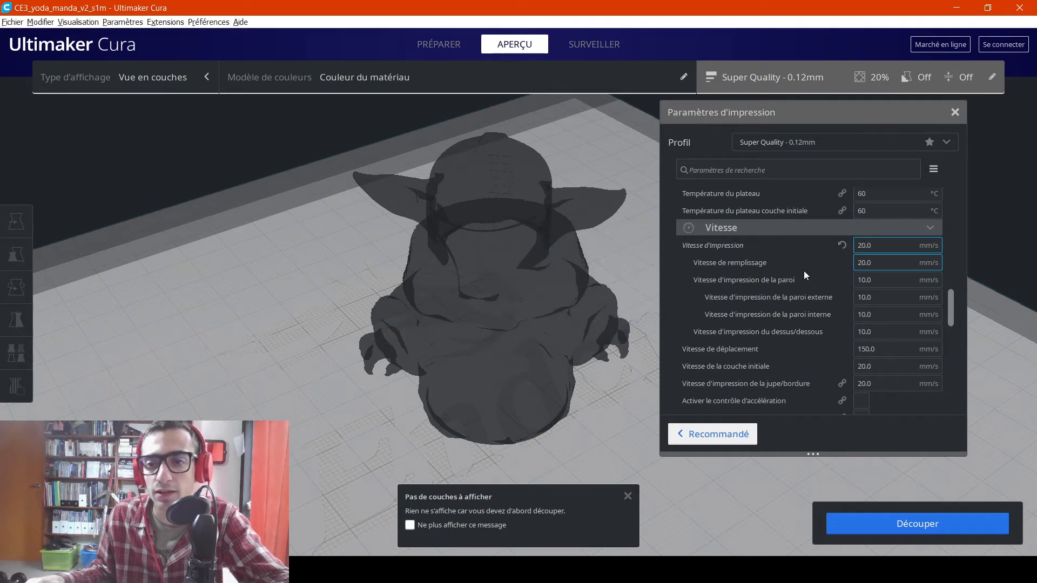
Review the infill, wall and top/bottom speeds that depend on the print speed.
click(860, 263)
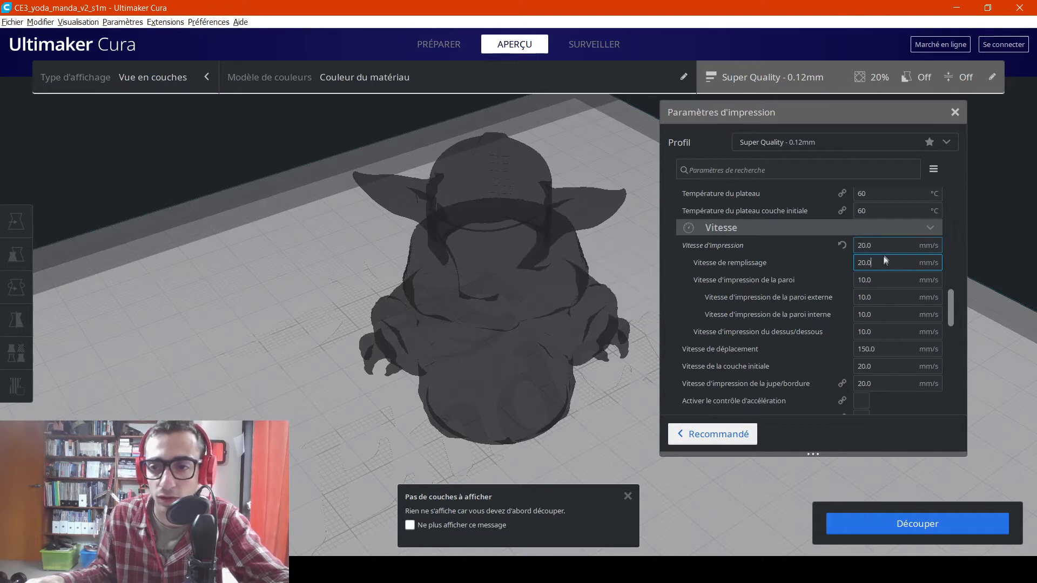
click(873, 279)
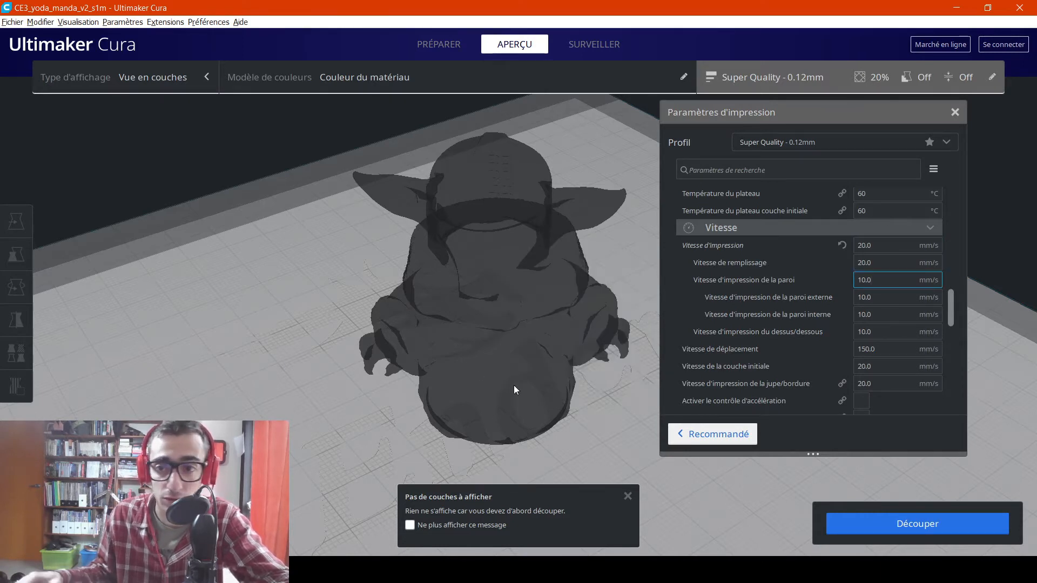
click(870, 296)
click(897, 316)
click(875, 330)
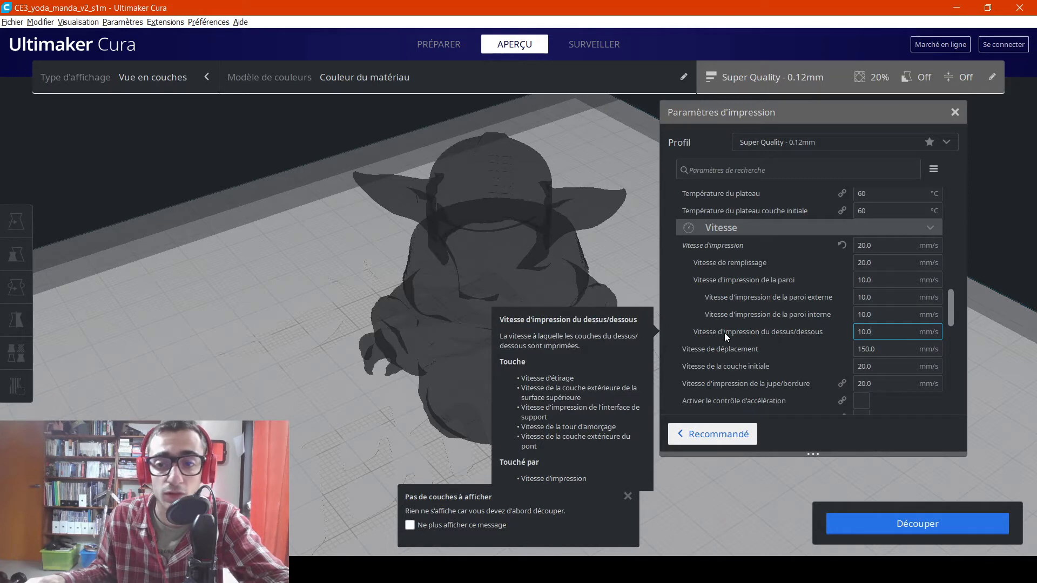
click(876, 277)
click(884, 331)
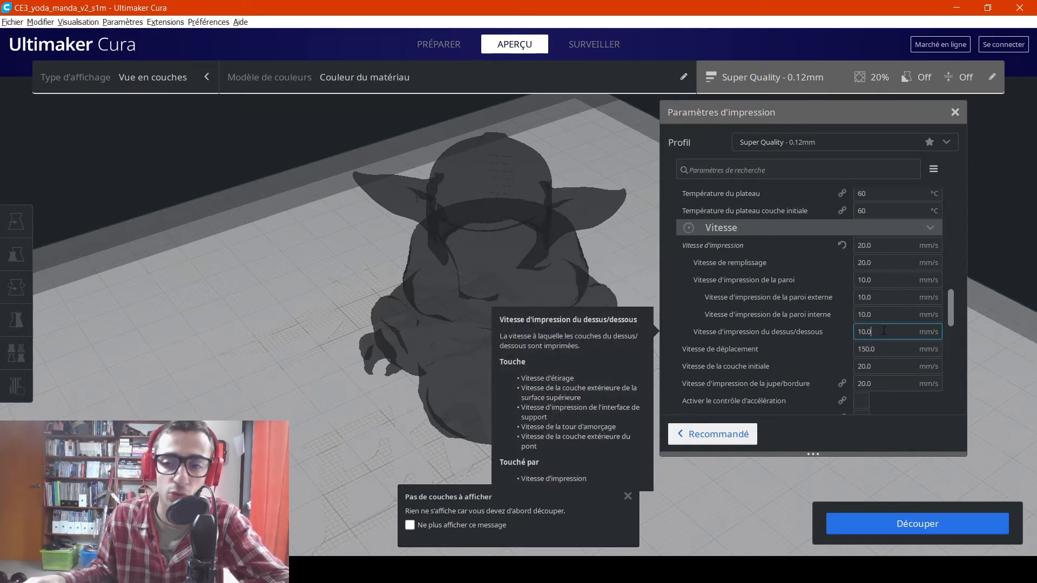
click(879, 243)
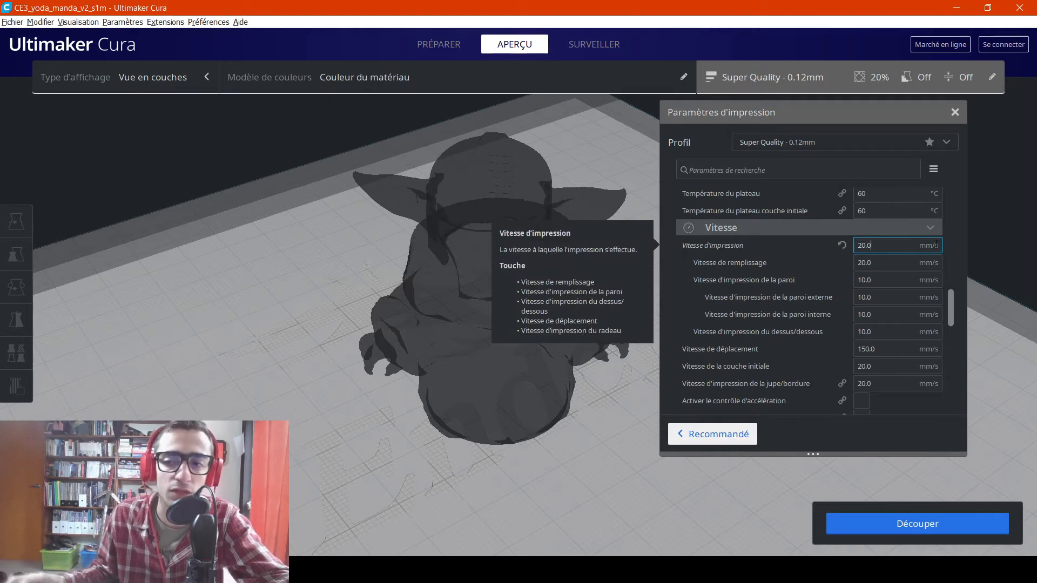
Examine the retraction settings in the Déplacement category, including retraction at layer change.
click(948, 226)
scroll(948, 228, down, 8)
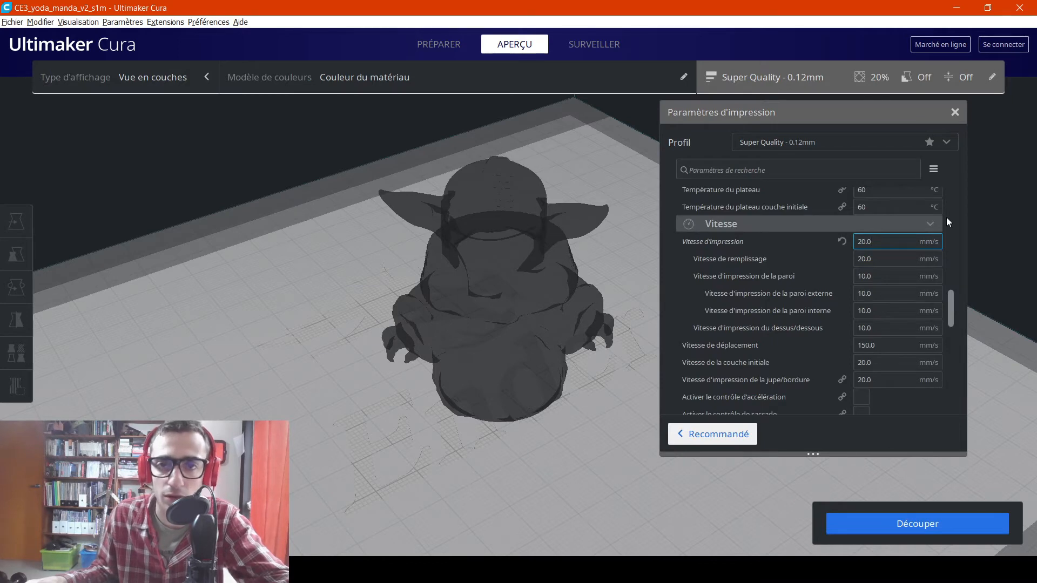
scroll(782, 252, down, 5)
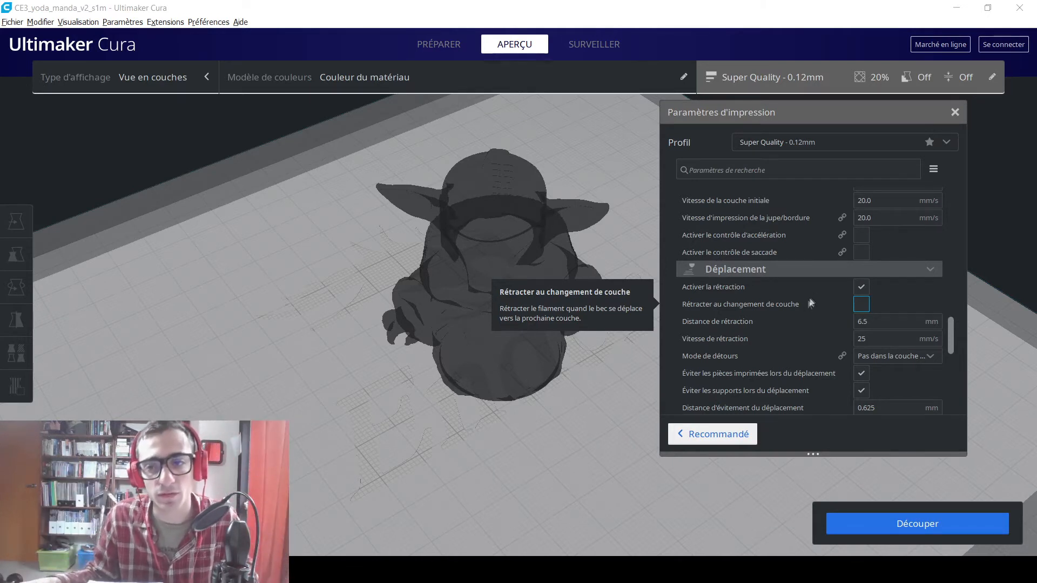
Review the retraction distance and speed settings in the Déplacement category, switching retraction off and back on.
mouse_move(814, 292)
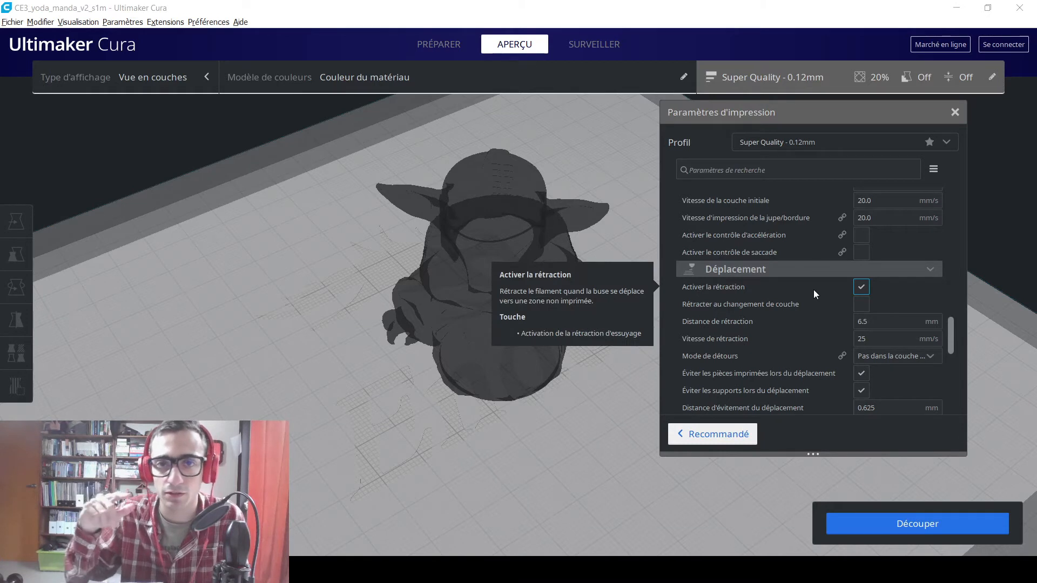
mouse_move(877, 324)
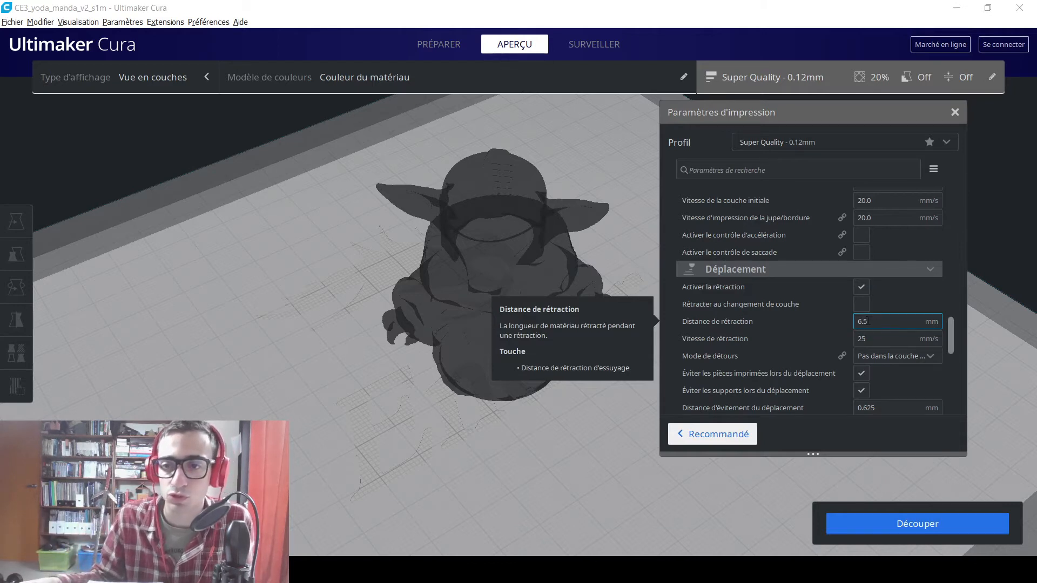
key(Tab)
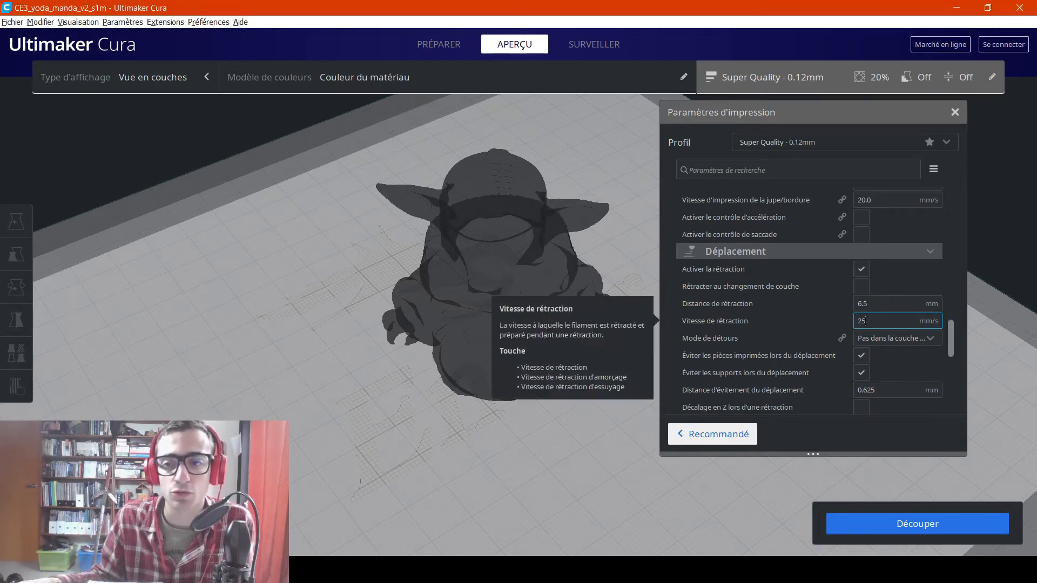
click(861, 269)
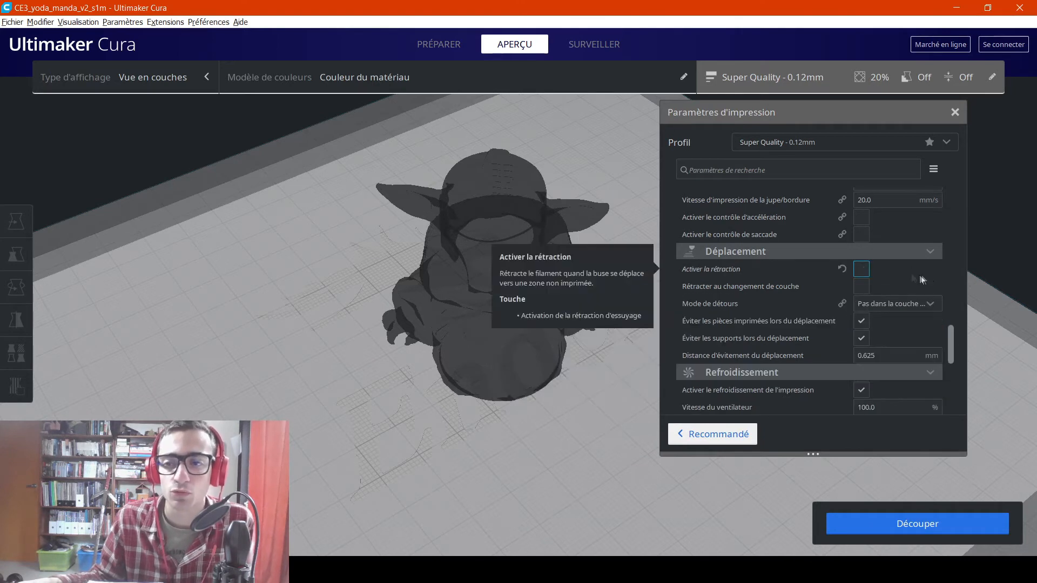
click(873, 270)
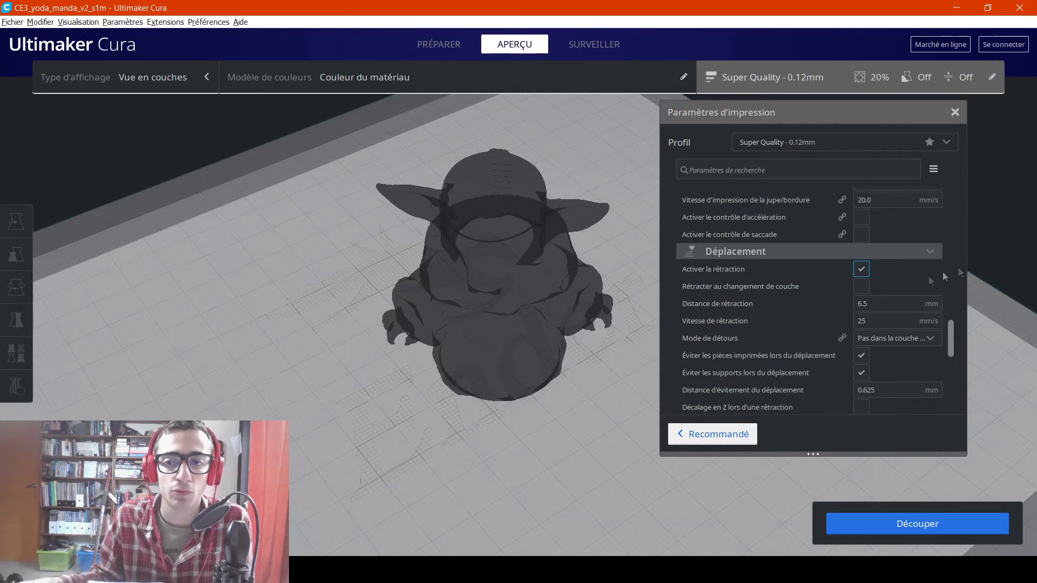
click(874, 305)
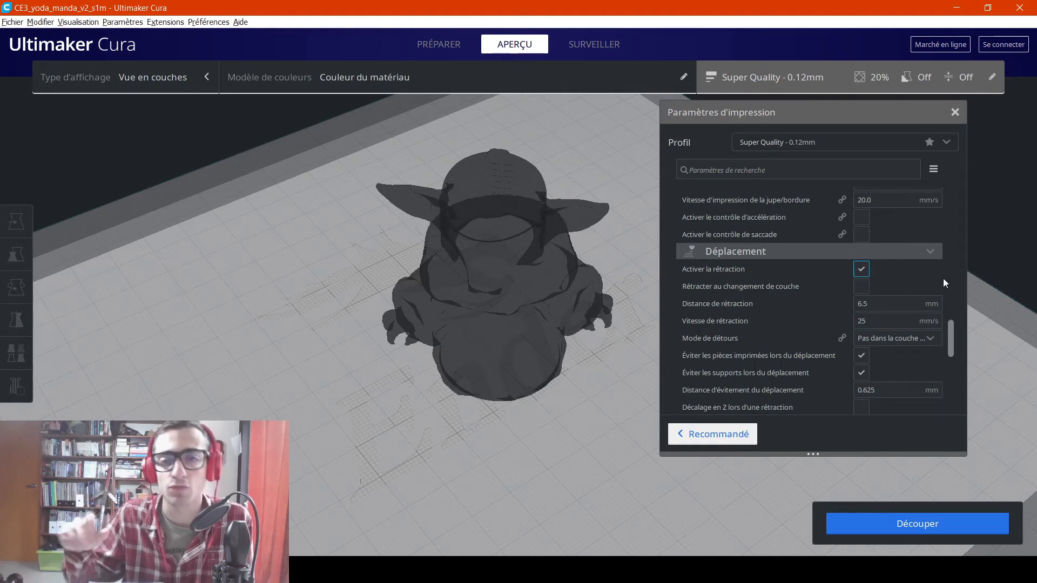
Review the cooling and fan speed settings in the Refroidissement category.
scroll(943, 279, down, 3)
scroll(929, 262, down, 6)
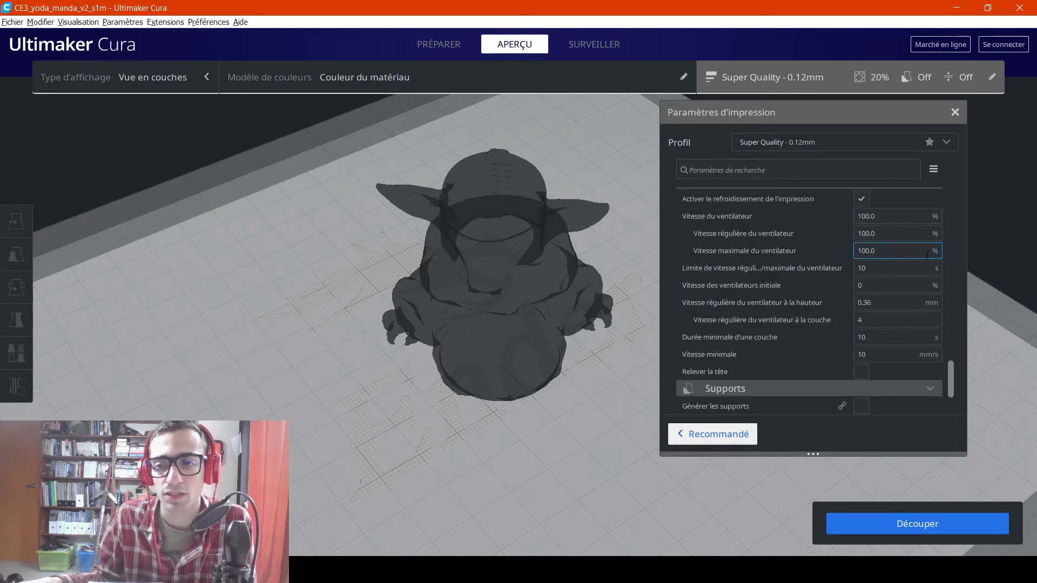
scroll(927, 255, up, 2)
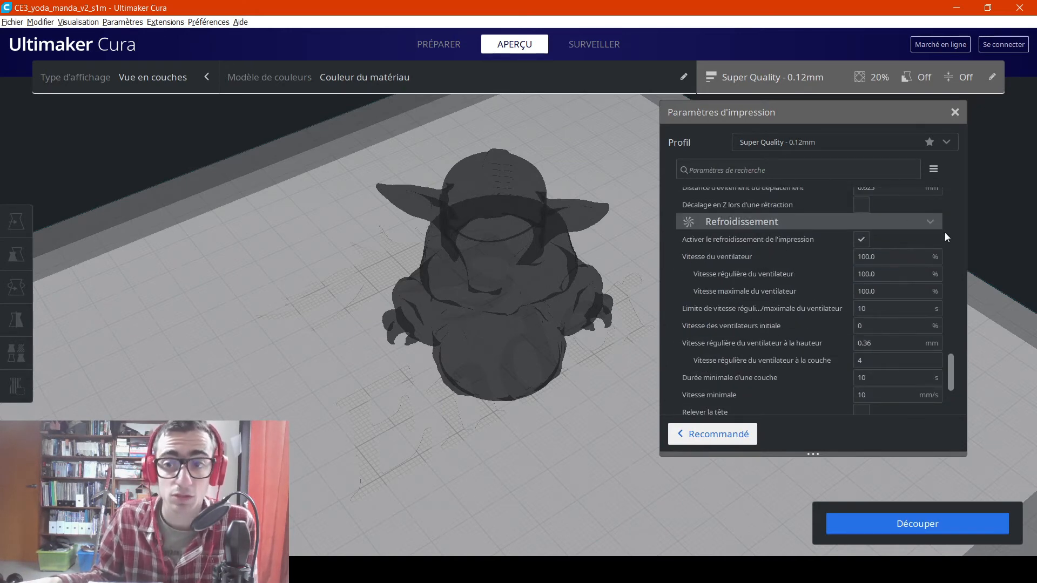
mouse_move(867, 239)
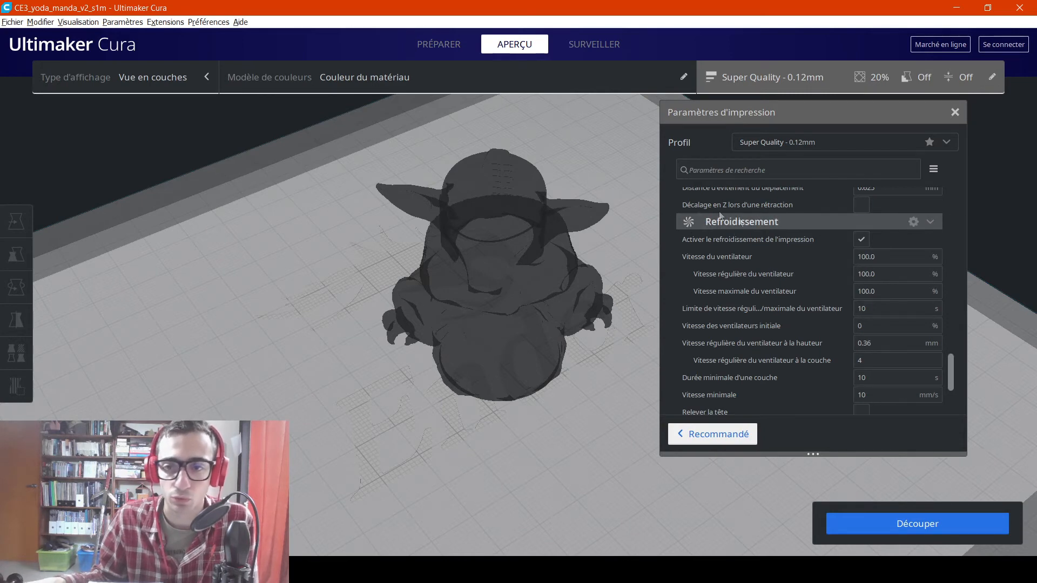
Return to the solid model in the preparation stage and enable support generation in the Supports category.
scroll(946, 223, down, 3)
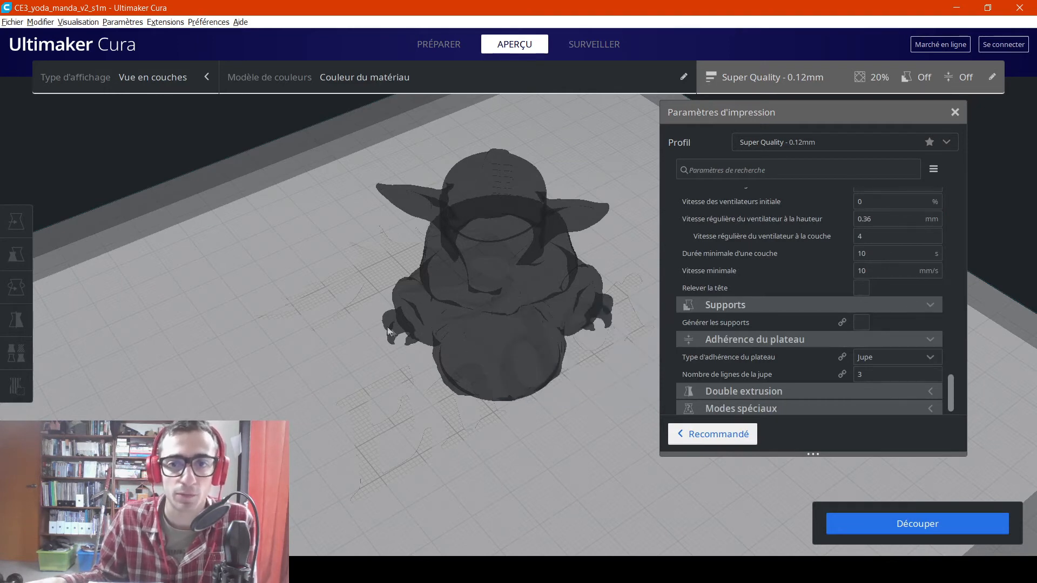
right_drag(451, 330, 456, 294)
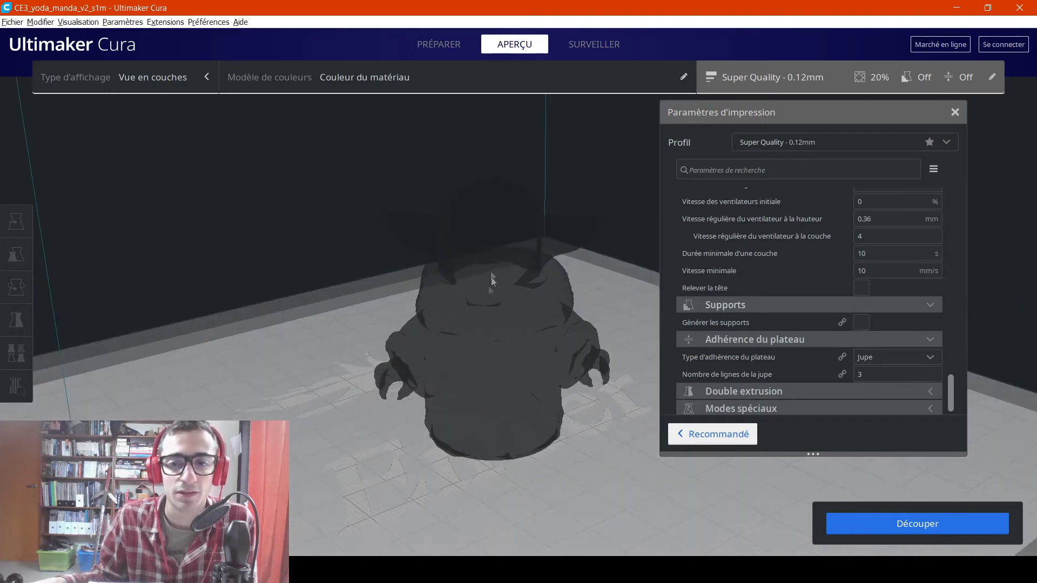
right_drag(503, 301, 418, 406)
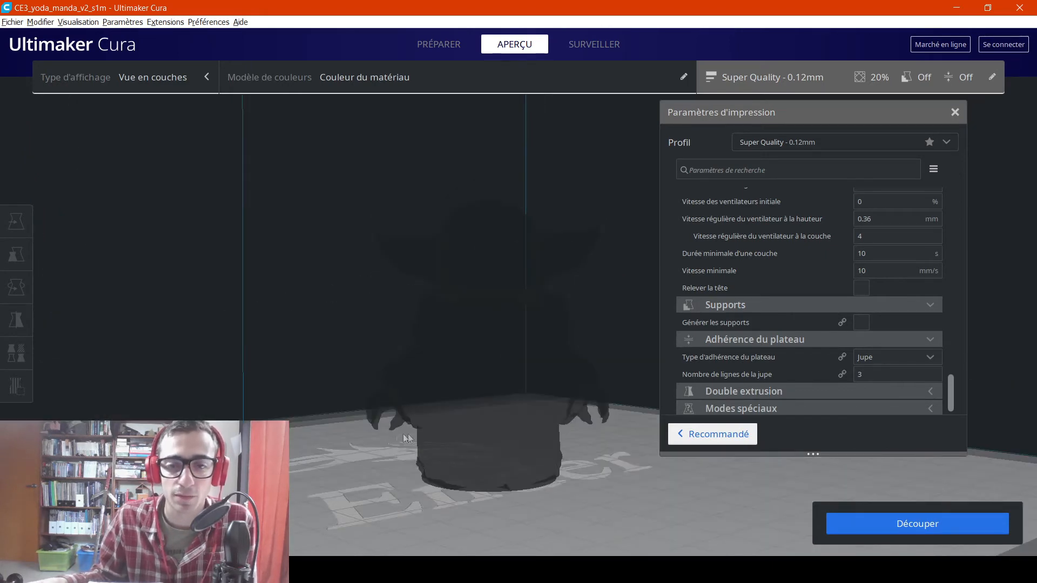
click(451, 41)
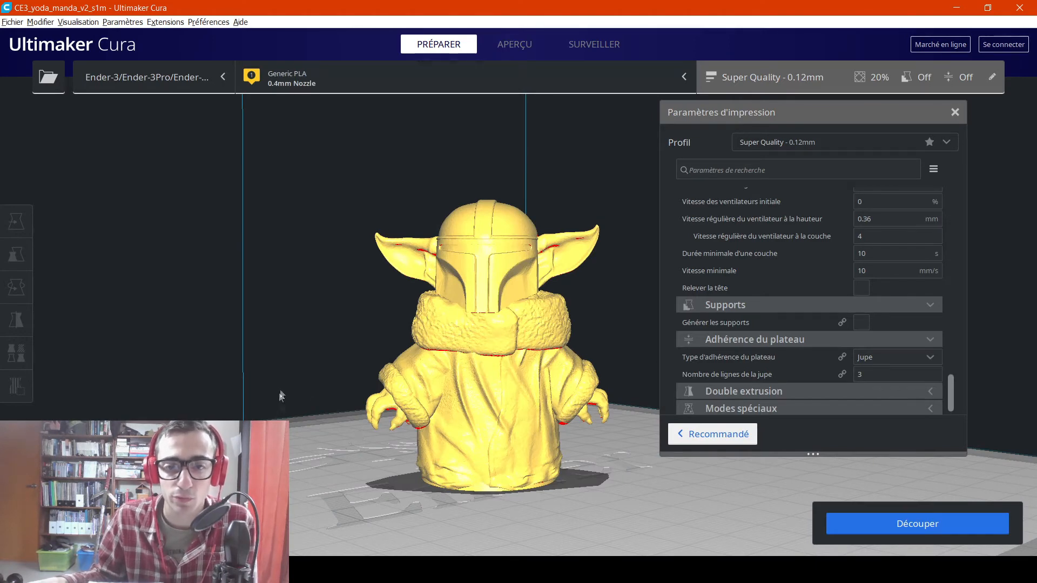
click(861, 322)
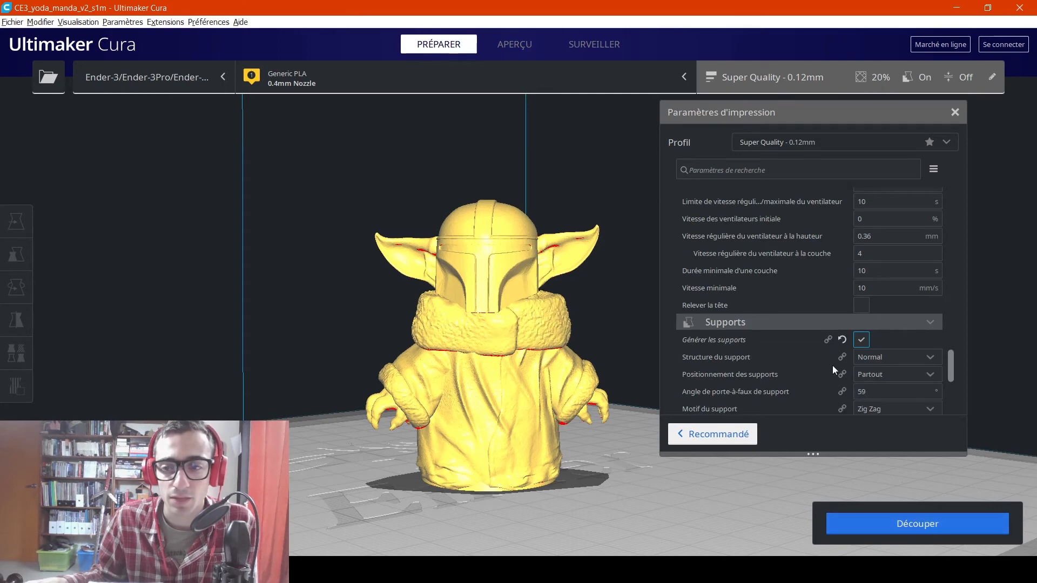
Inspect the figurine's overhangs and review the support overhang angle, pattern, density and interface settings.
scroll(832, 365, down, 1)
right_drag(397, 420, 669, 333)
right_drag(613, 300, 669, 330)
right_drag(583, 278, 592, 269)
right_drag(633, 238, 612, 253)
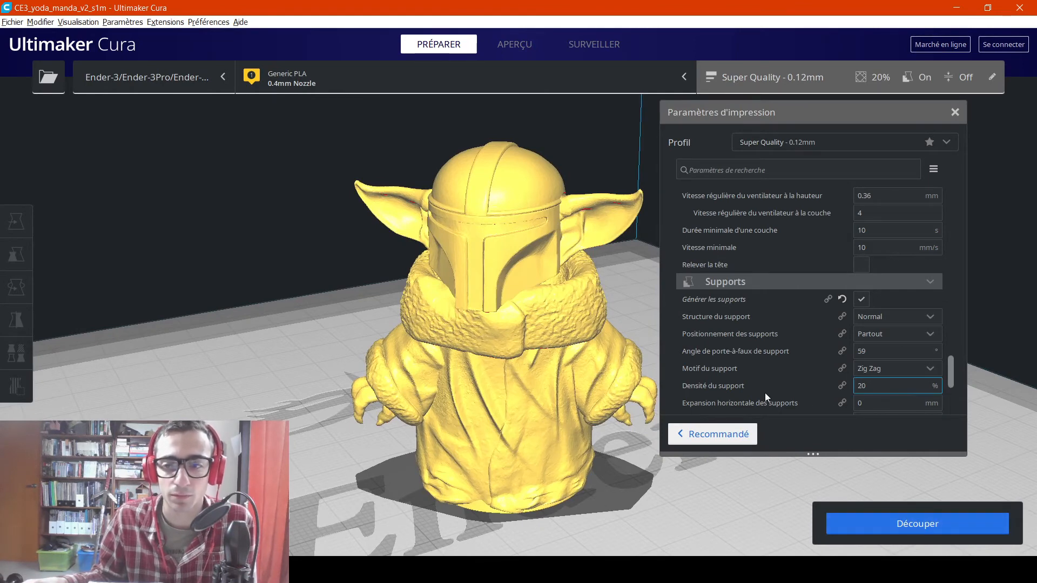
scroll(875, 324, down, 2)
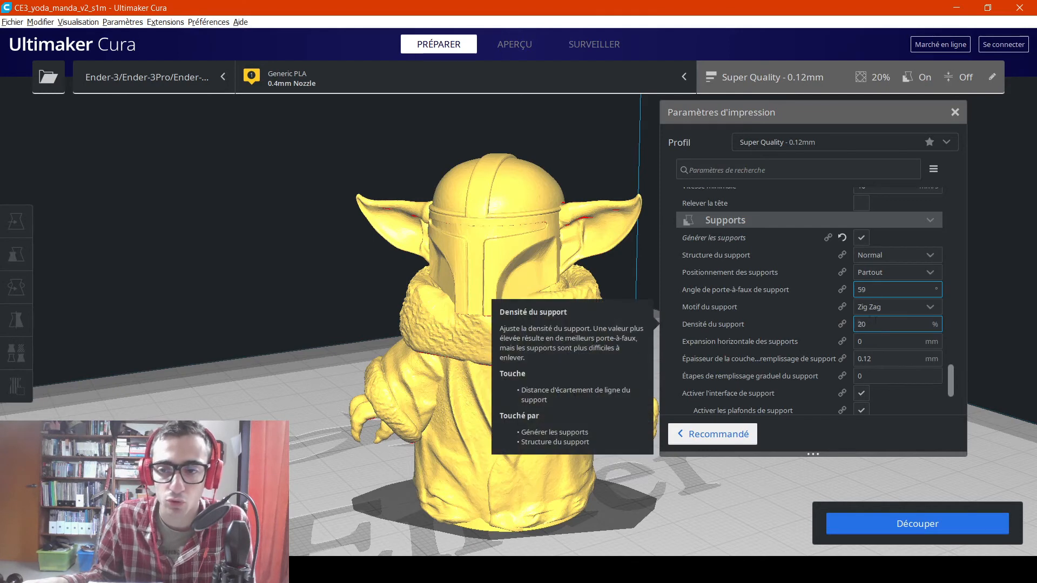
click(883, 307)
click(890, 307)
scroll(817, 297, down, 2)
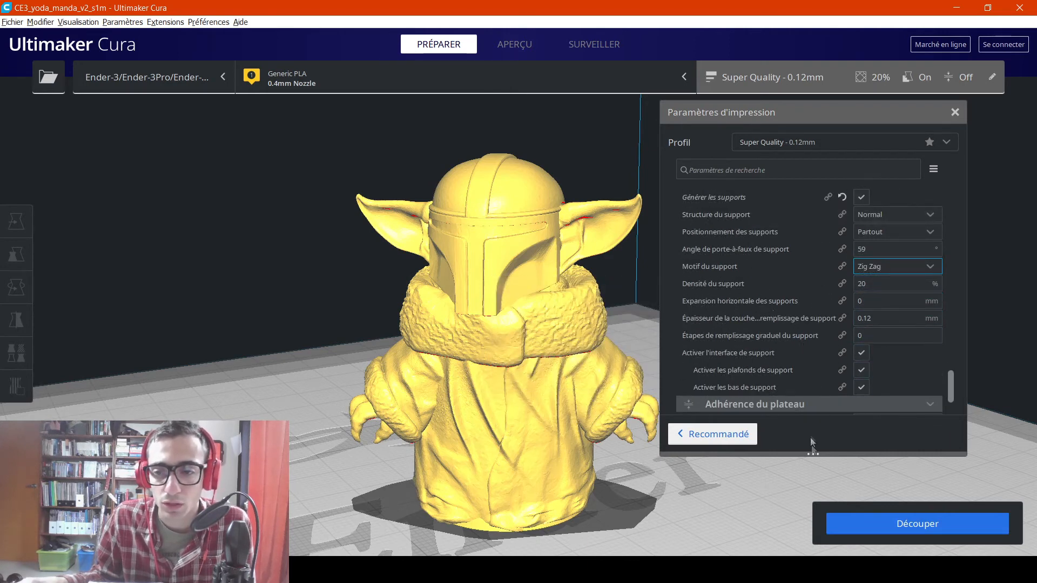
Slice the figurine with supports enabled and inspect its underside for overhanging areas.
scroll(799, 315, down, 4)
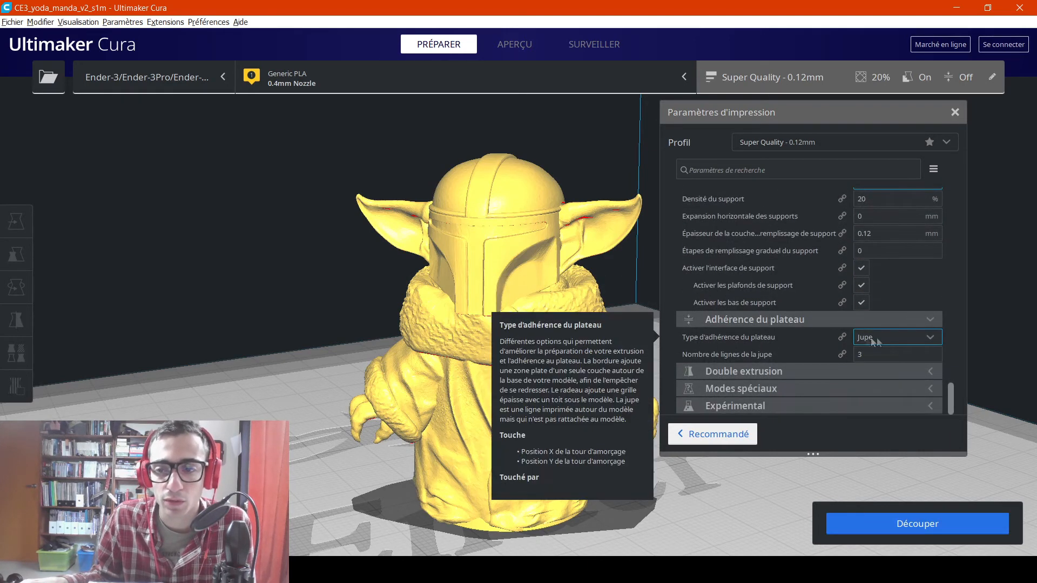
click(918, 524)
scroll(462, 313, down, 2)
right_drag(492, 329, 446, 342)
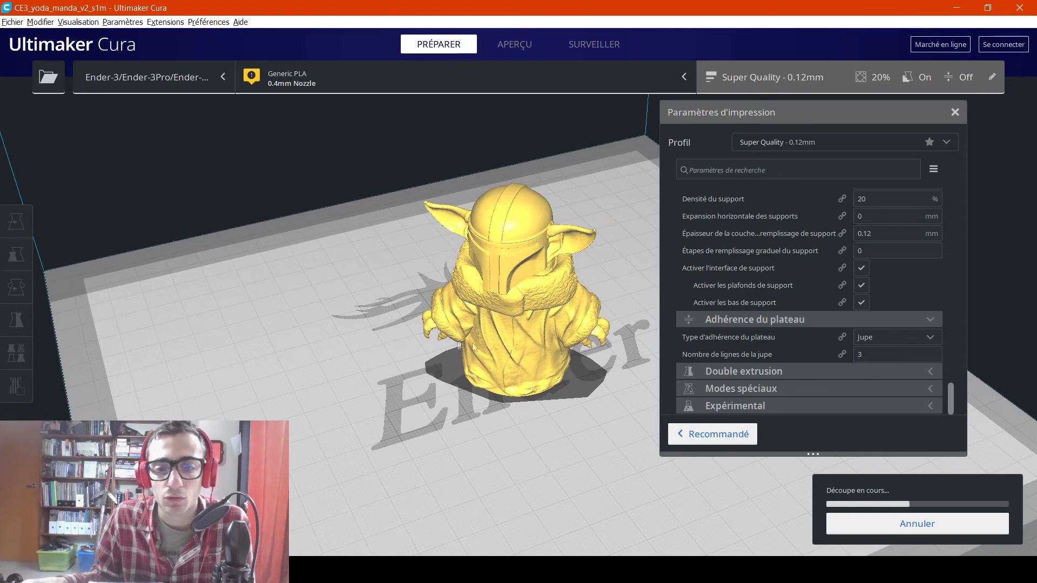
right_drag(533, 372, 478, 189)
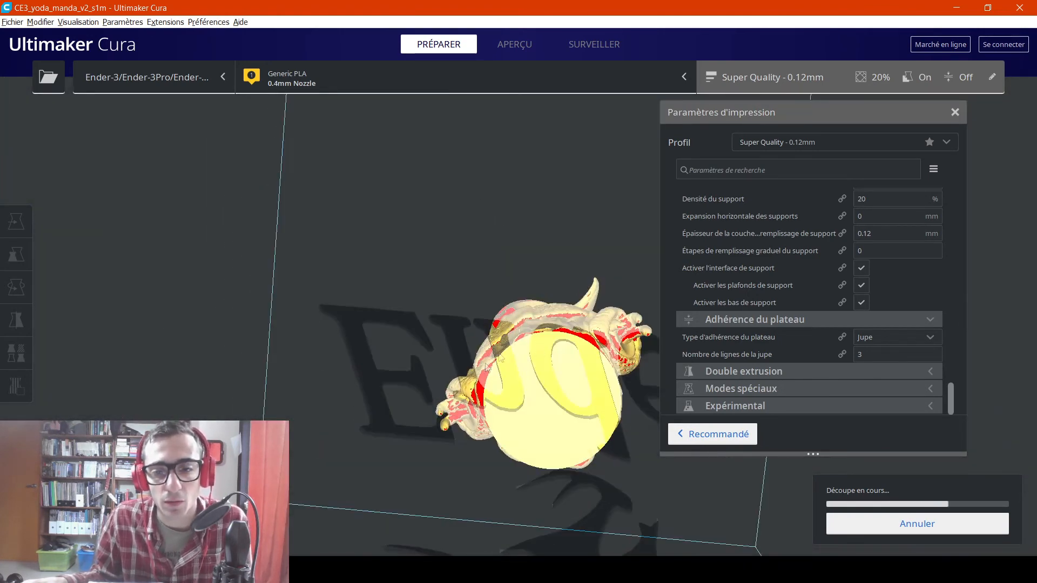
right_drag(528, 379, 507, 455)
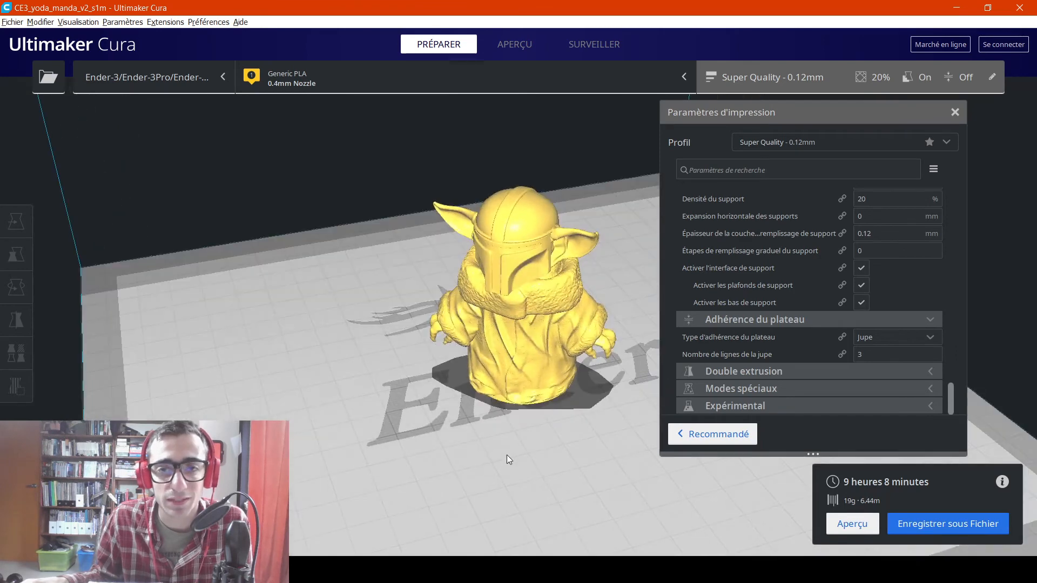
right_drag(484, 386, 472, 350)
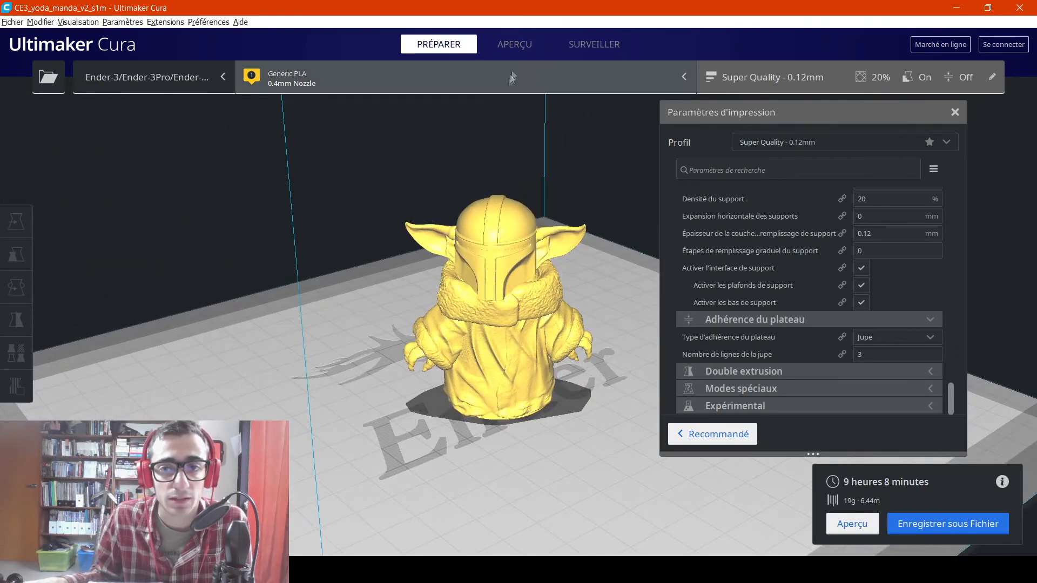
Display the sliced figurine in the layer preview with all layers shown up to layer 499.
click(514, 44)
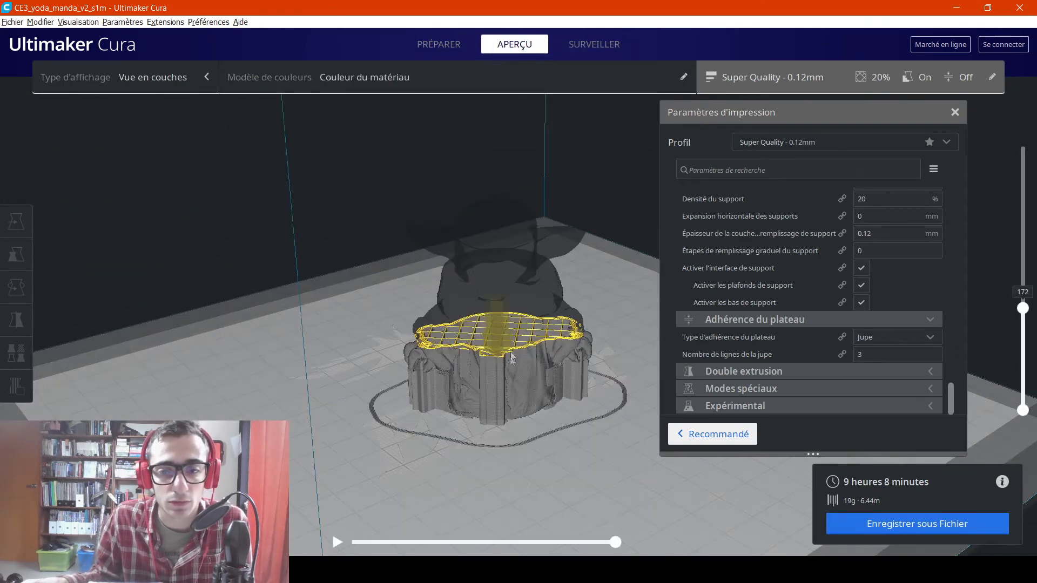
right_drag(487, 401, 519, 419)
drag(1023, 308, 1023, 146)
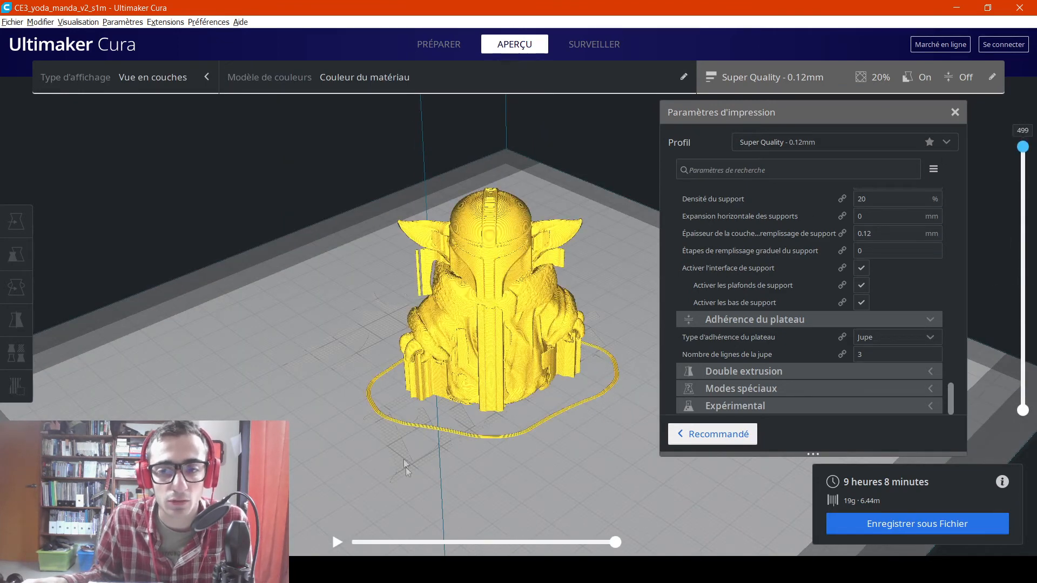
Examine the generated supports and the skirt lines around the figurine from several angles and up close.
right_drag(524, 376, 630, 356)
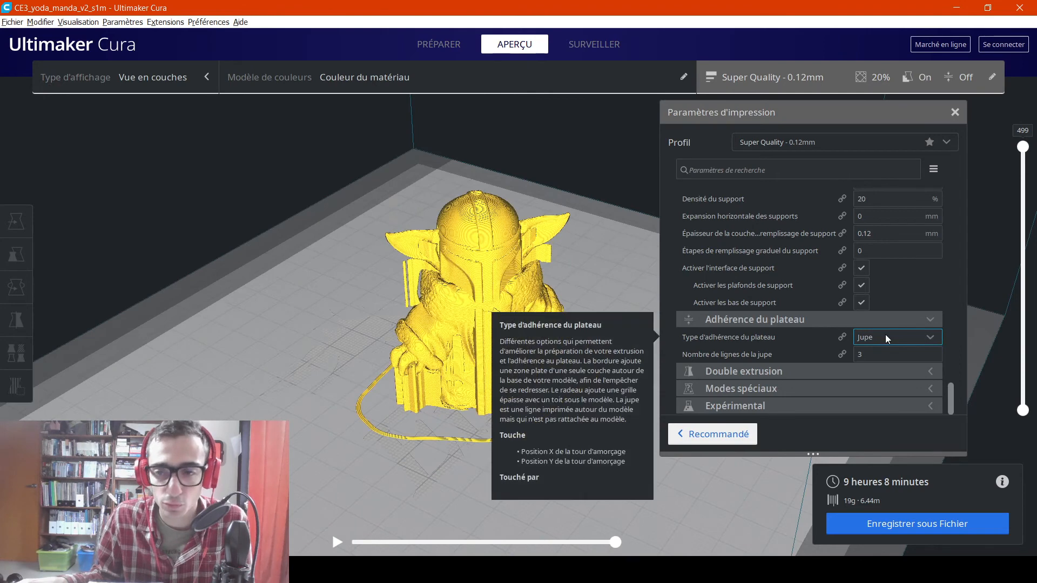
right_drag(393, 427, 538, 435)
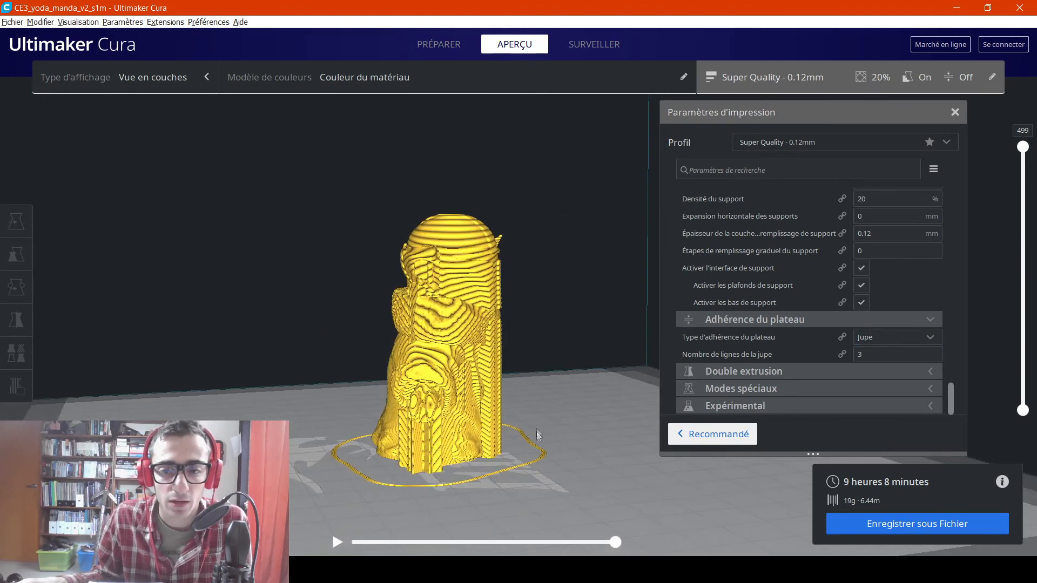
right_drag(476, 484, 397, 303)
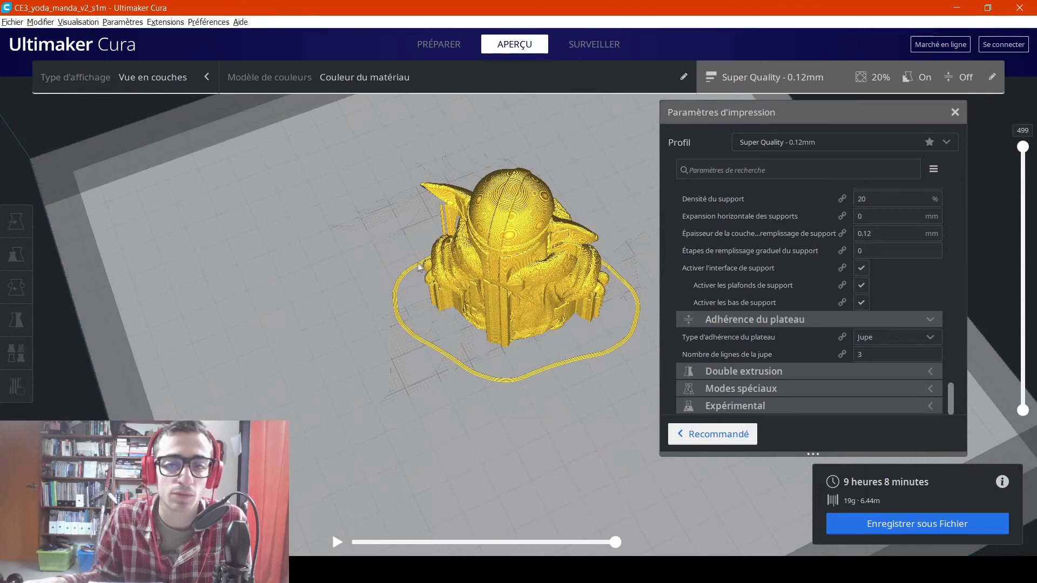
scroll(562, 378, up, 5)
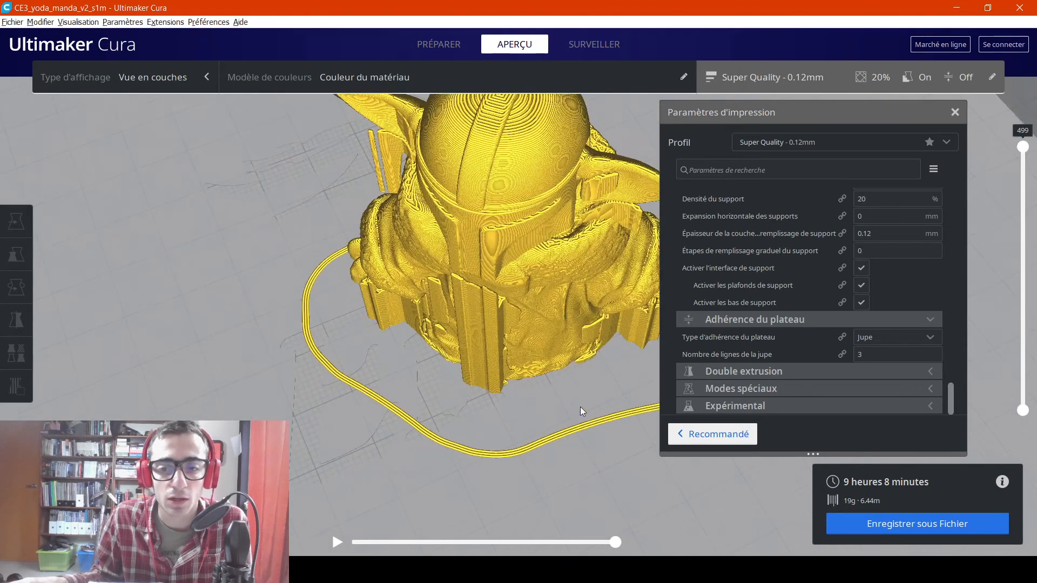
scroll(486, 433, up, 3)
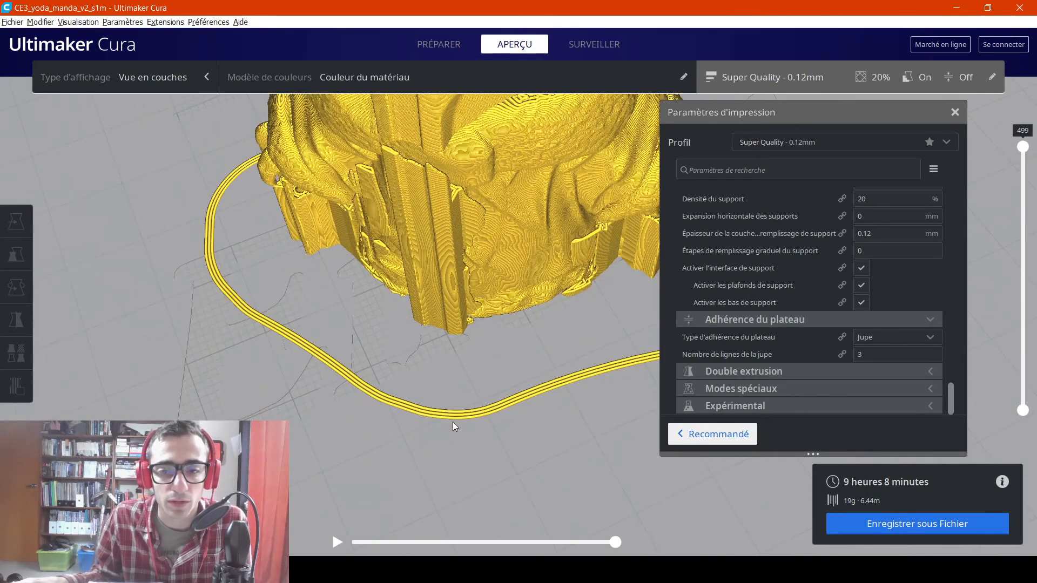
scroll(432, 248, down, 3)
right_drag(477, 217, 482, 264)
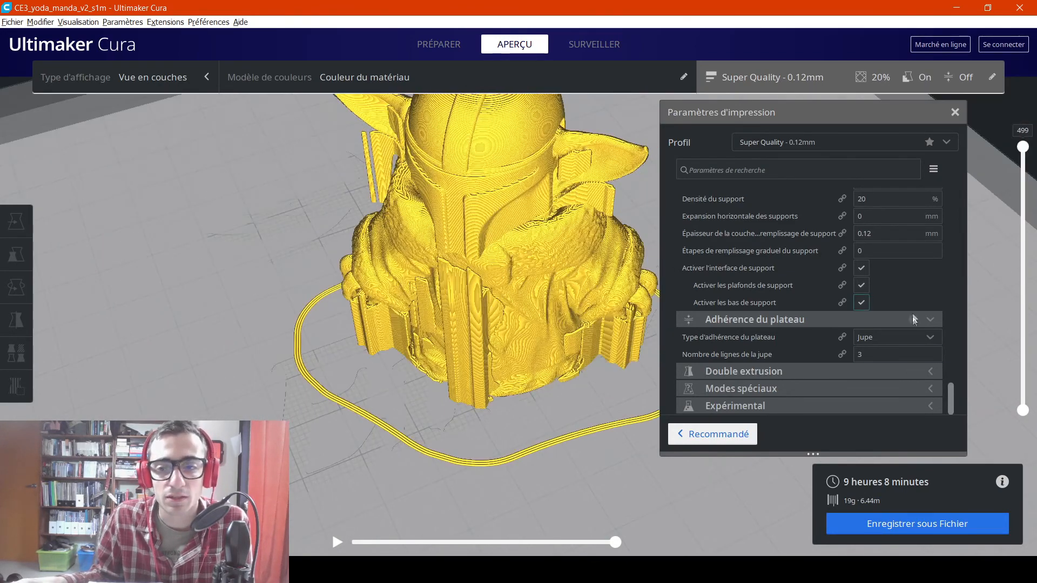
Set the build plate adhesion type to Bordure and inspect the brim around the figurine's base.
click(912, 337)
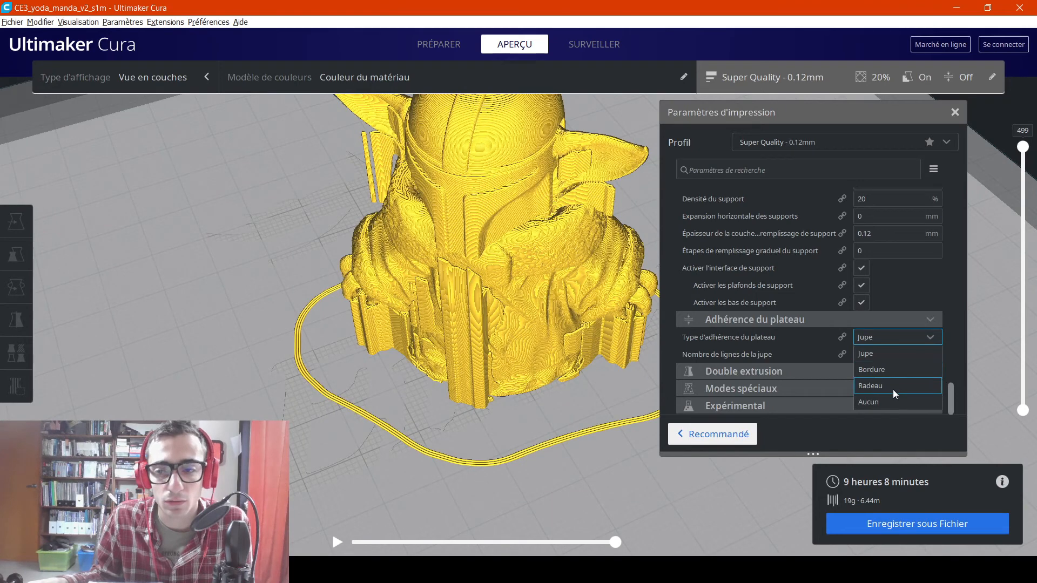
click(892, 372)
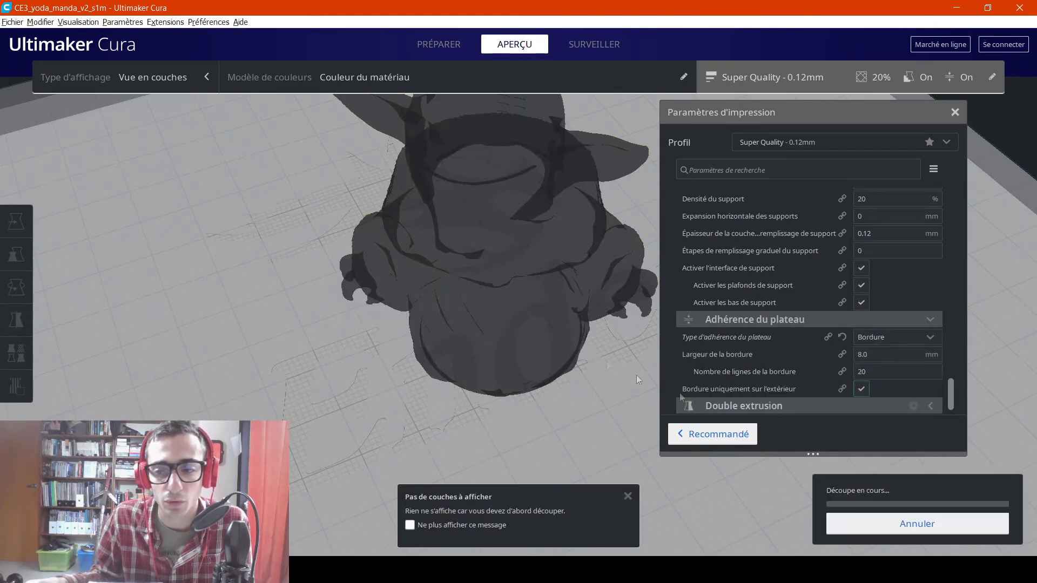
scroll(559, 324, down, 2)
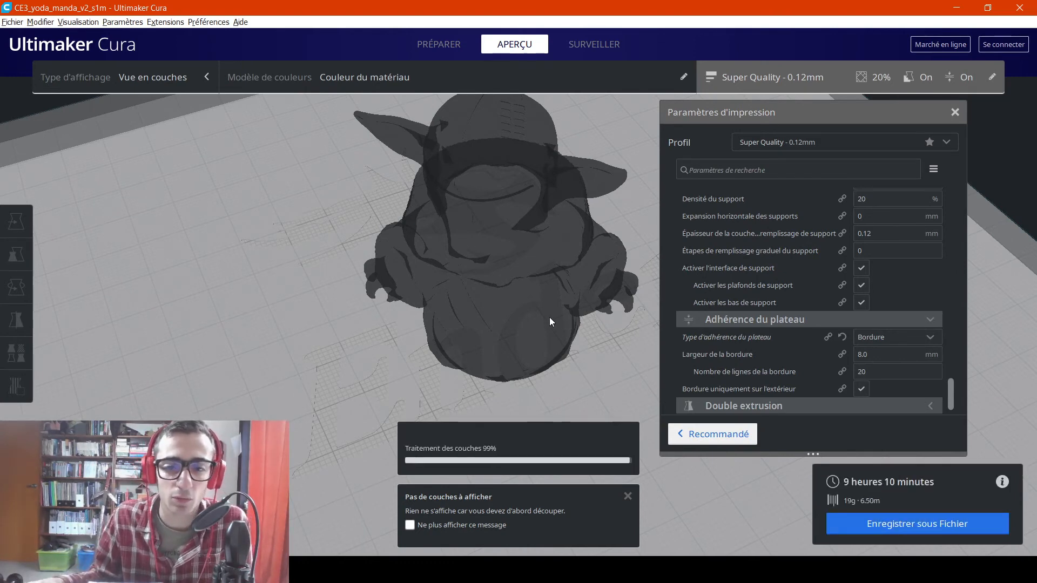
scroll(504, 430, up, 5)
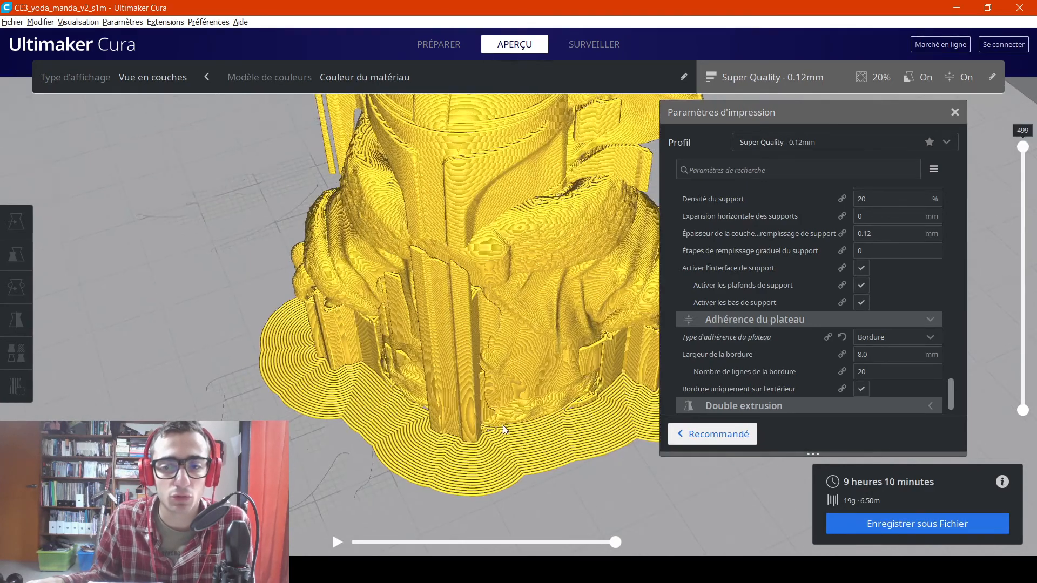
scroll(503, 430, down, 2)
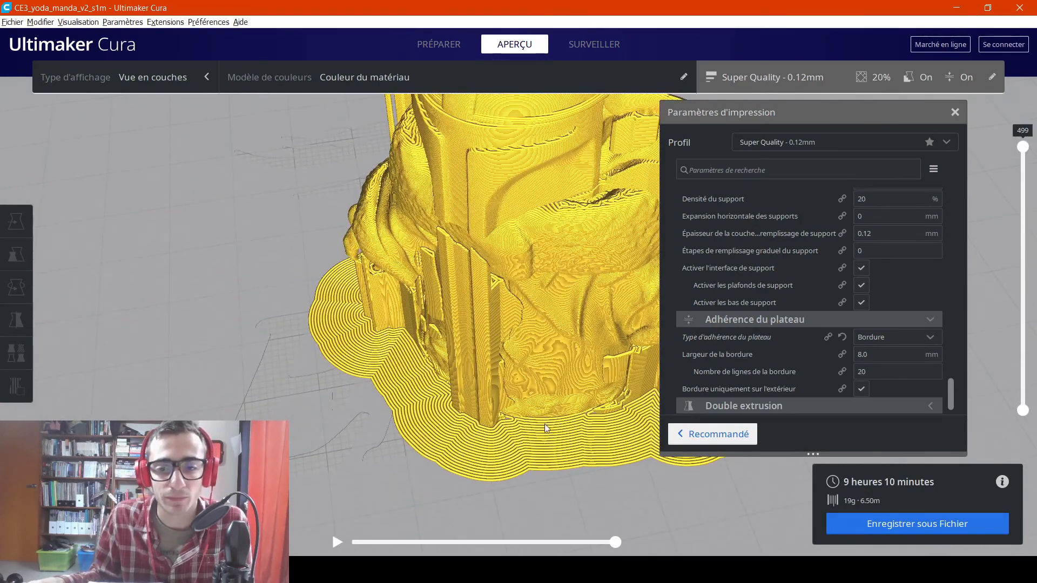
Examine the brim lines around the figurine's base and supports from several sides.
right_drag(518, 380, 481, 424)
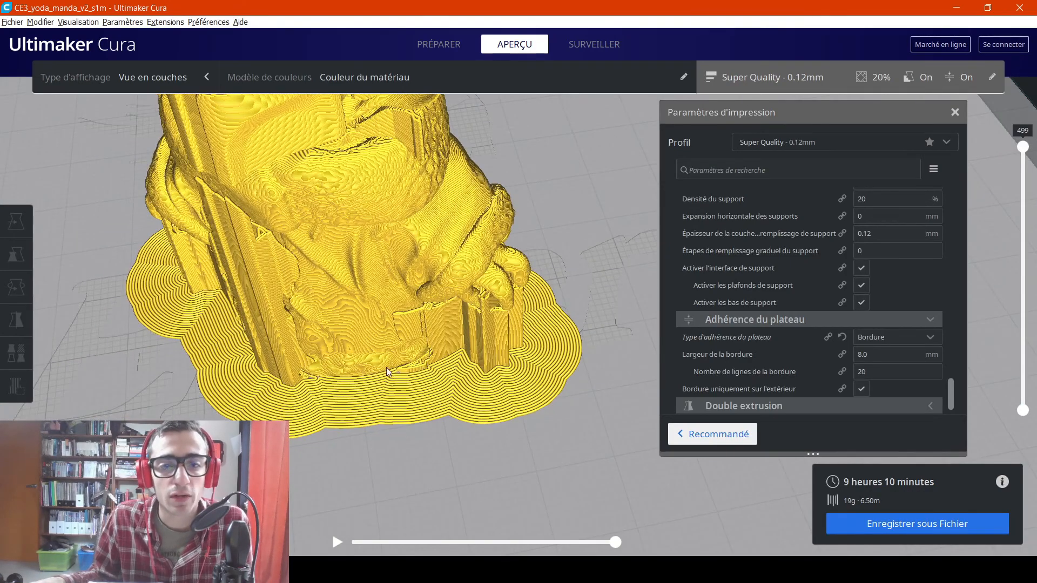
right_drag(387, 367, 380, 365)
right_drag(358, 329, 424, 234)
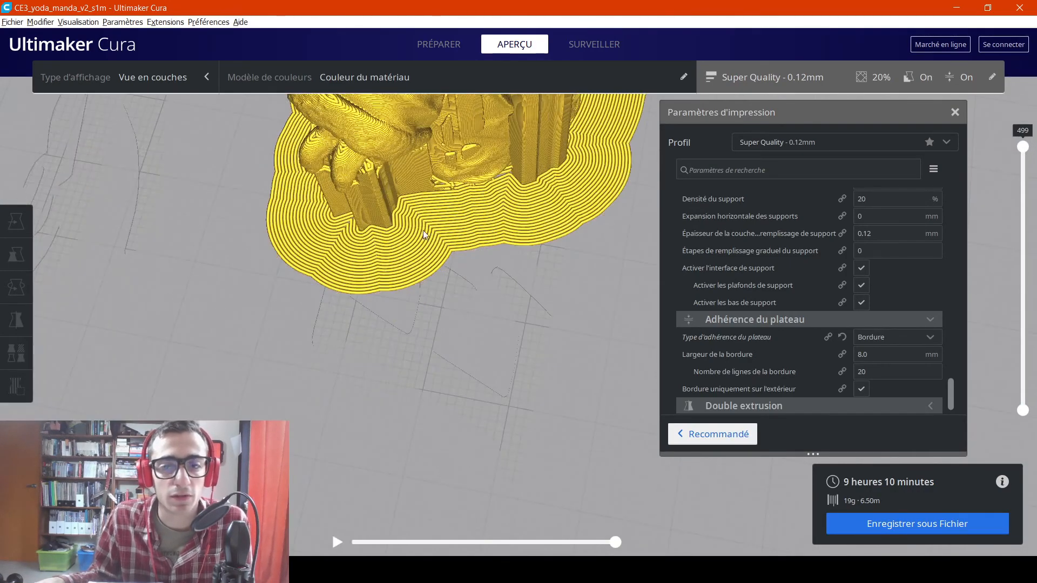
right_drag(508, 189, 532, 193)
Inspect the figurine's first layer and the surrounding brim from underneath, then return to an overall view of the model.
middle_drag(553, 179, 502, 262)
right_drag(501, 260, 500, 357)
middle_drag(504, 211, 504, 390)
right_drag(504, 391, 398, 324)
right_click(435, 351)
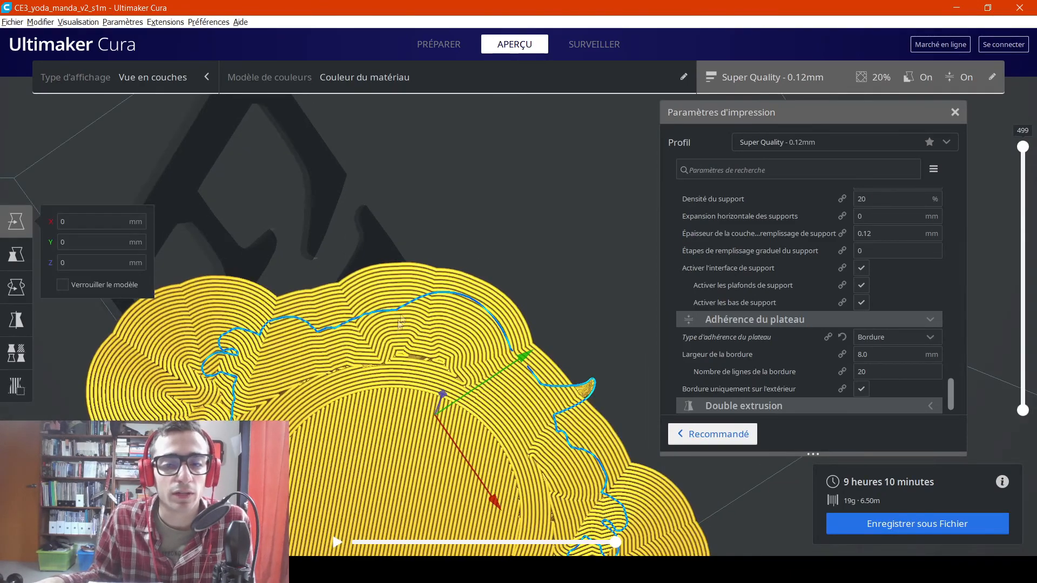
middle_drag(398, 324, 438, 239)
scroll(439, 239, up, 1)
middle_drag(442, 193, 440, 216)
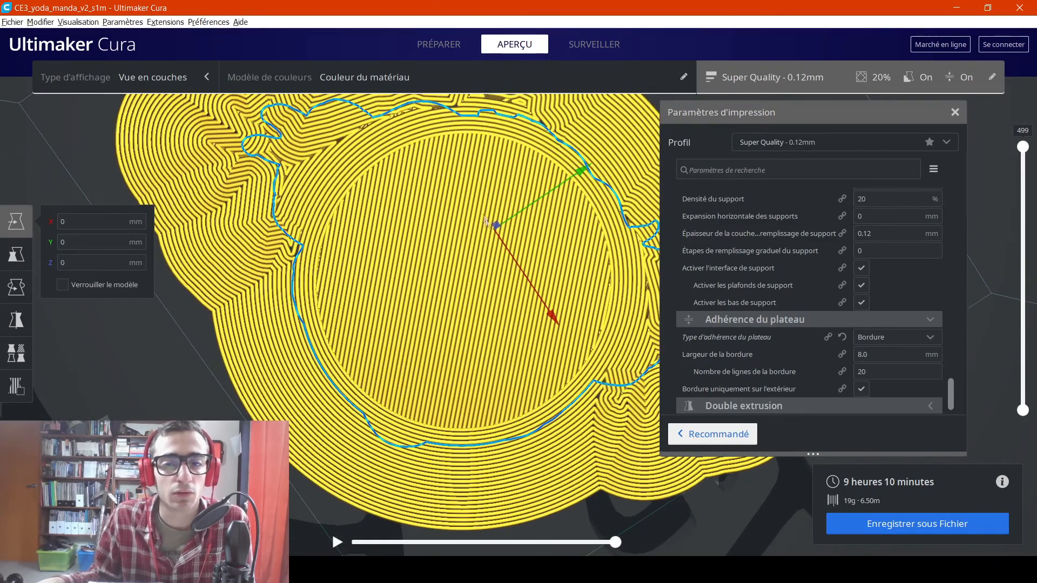
scroll(423, 254, down, 3)
right_drag(505, 210, 489, 390)
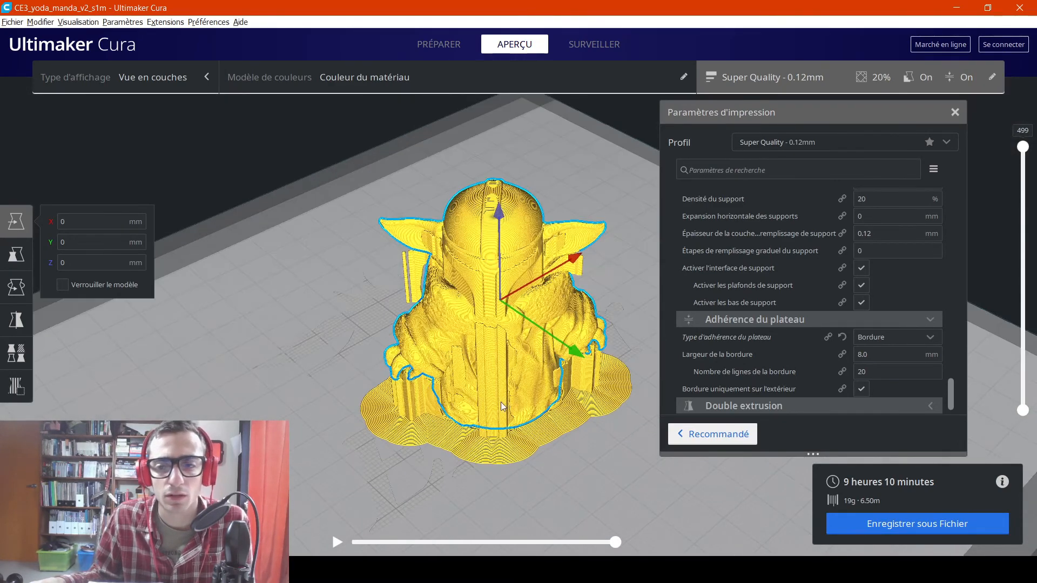
Set the build plate adhesion type to Jupe and inspect the skirt around the sliced figurine.
click(927, 338)
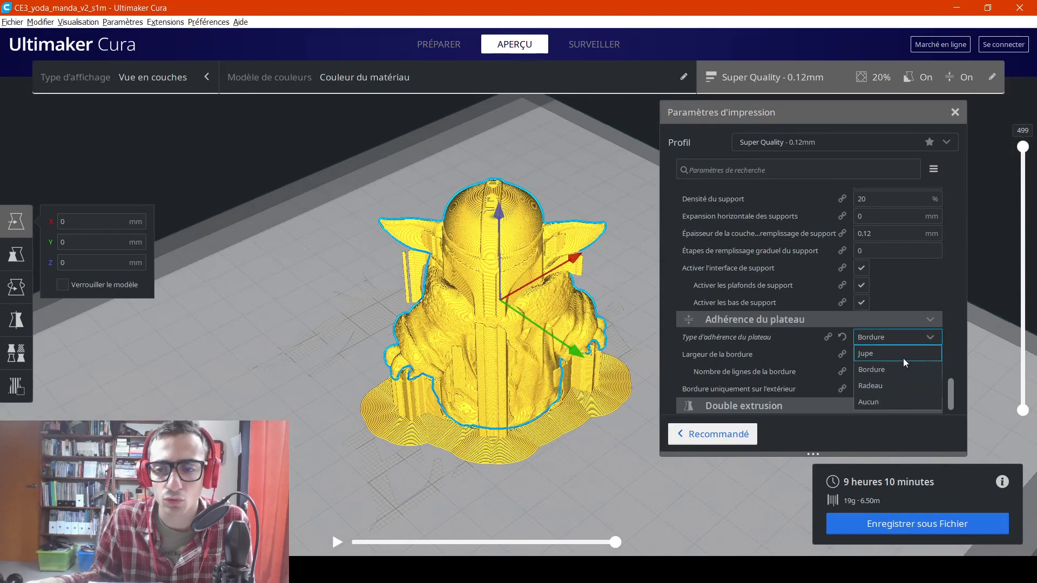
click(896, 354)
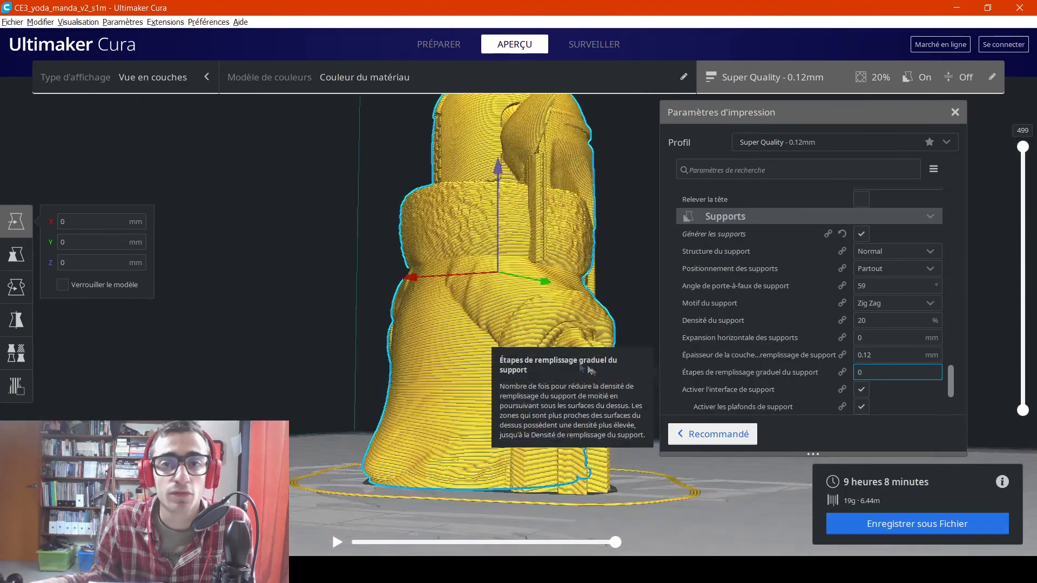
right_drag(591, 371, 409, 409)
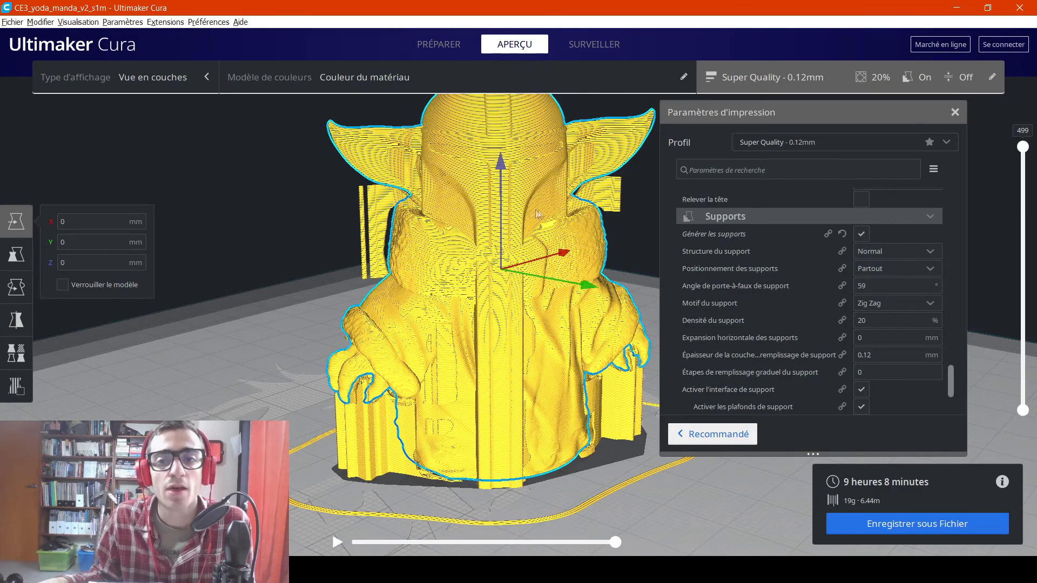
right_drag(542, 214, 515, 266)
scroll(491, 245, down, 4)
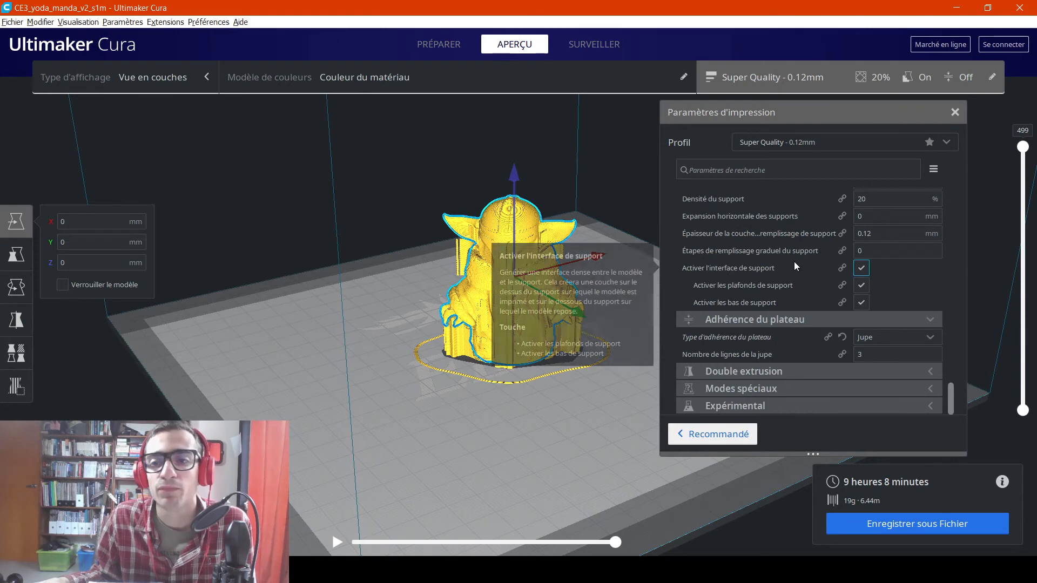
Set the build plate adhesion type to Radeau and slice the figurine again.
click(923, 289)
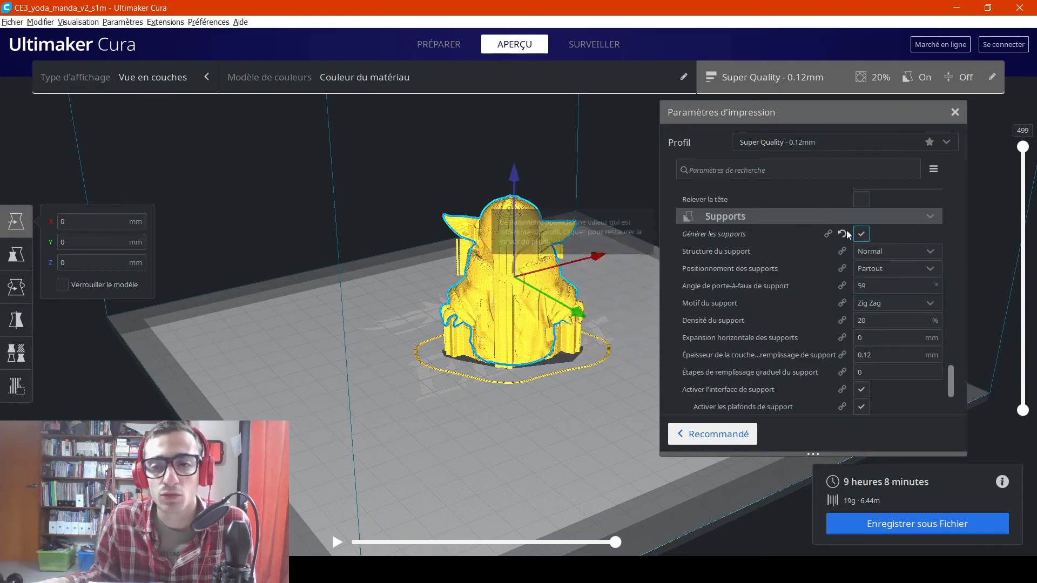
scroll(922, 297, down, 3)
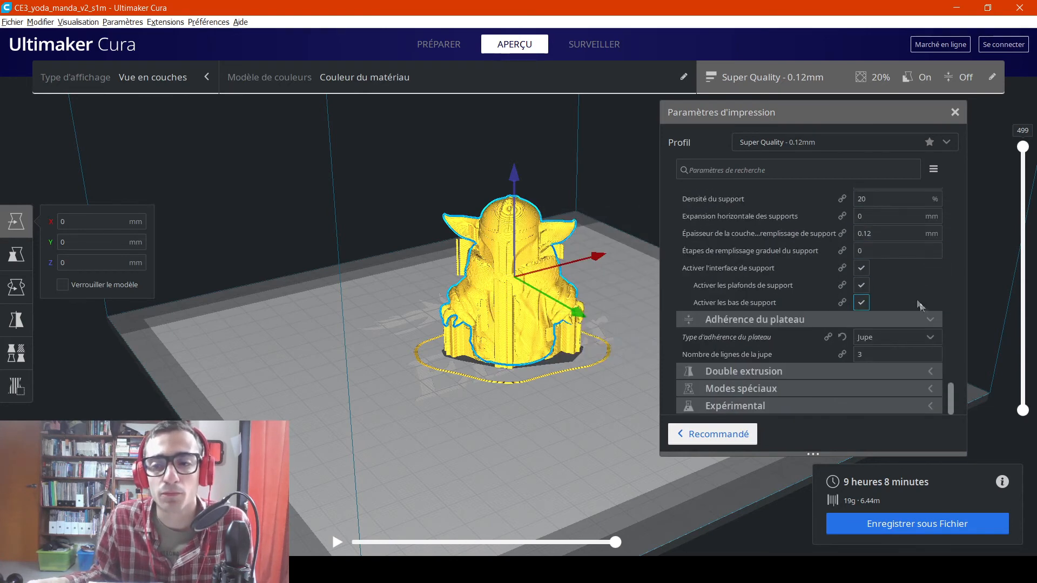
click(903, 338)
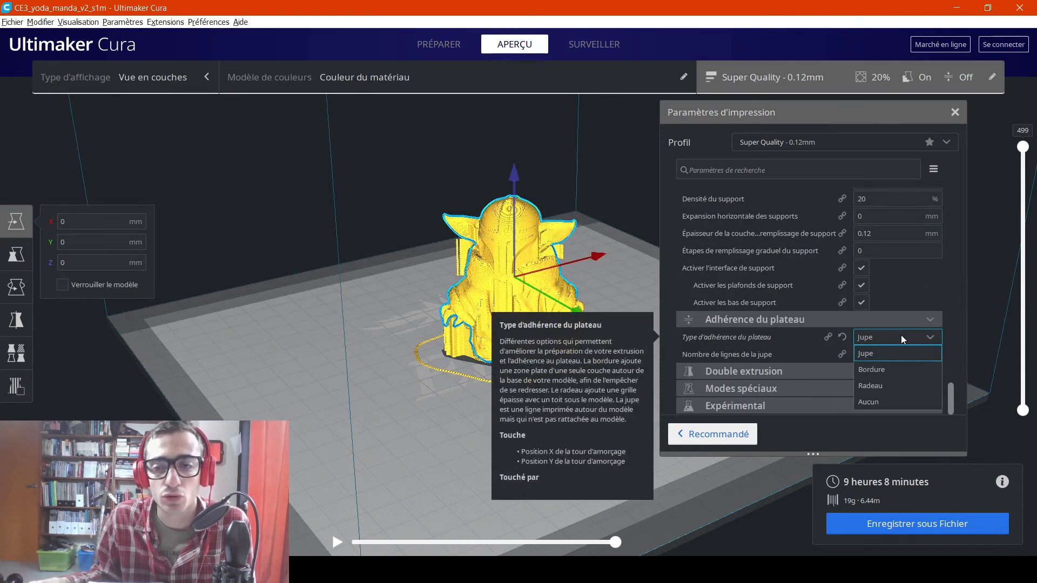
click(884, 386)
click(909, 520)
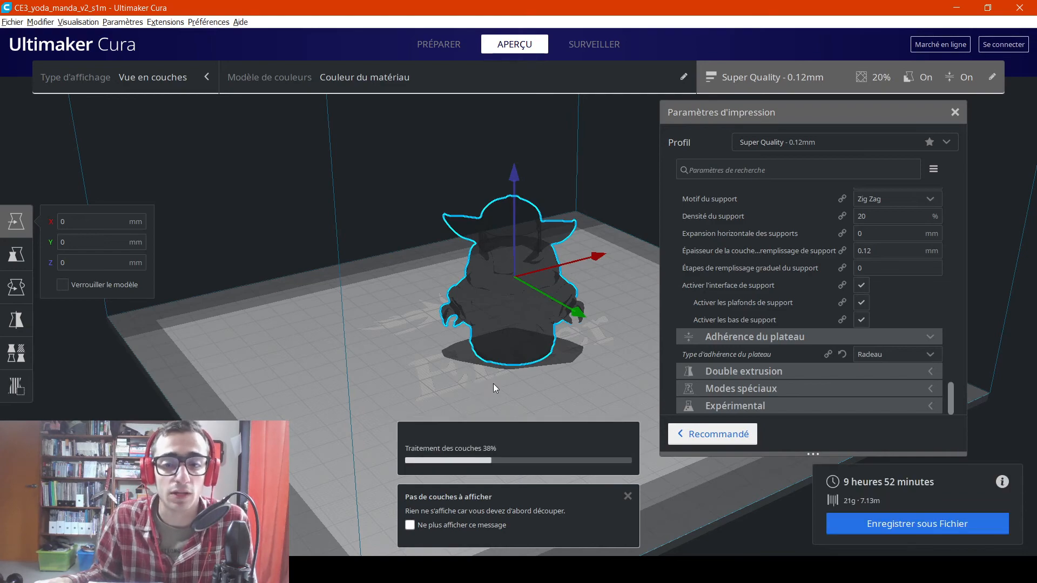
Examine the raft under the figurine and its supports, both up close along its edge and as a whole.
right_drag(493, 384, 516, 421)
scroll(517, 424, up, 5)
scroll(515, 435, up, 8)
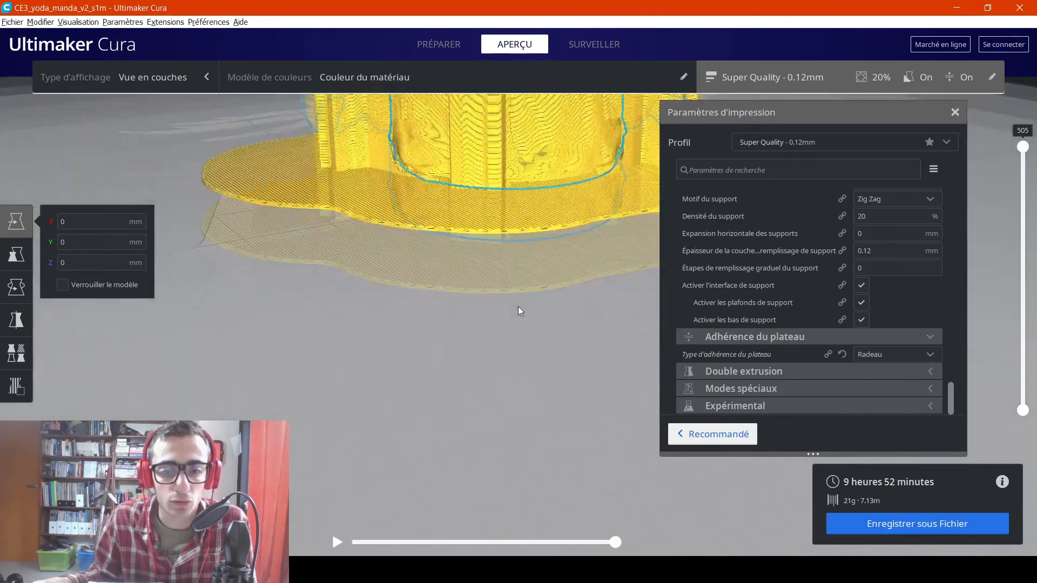
scroll(498, 189, down, 5)
middle_drag(502, 246, 509, 216)
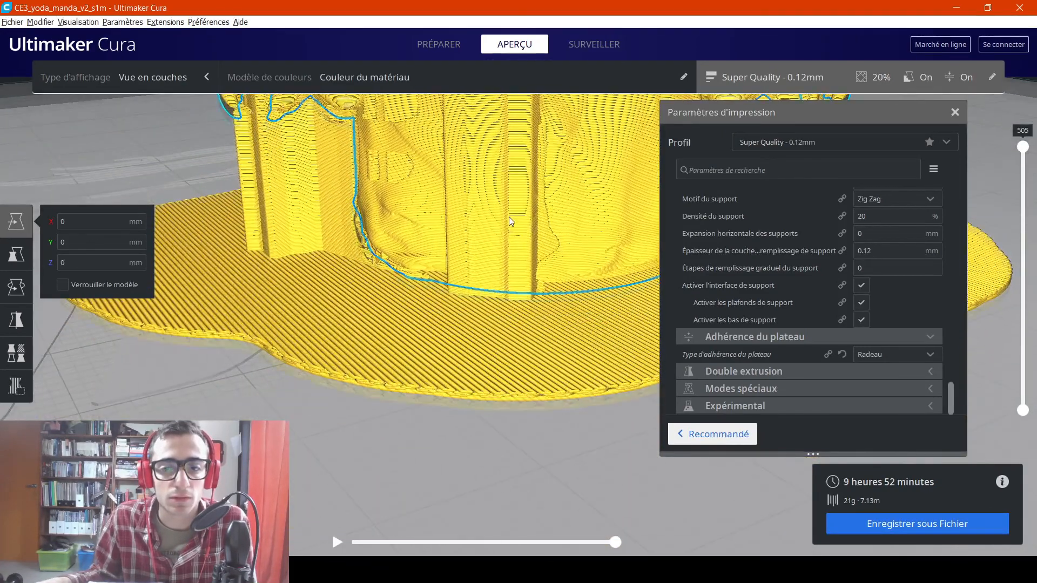
scroll(469, 375, up, 3)
middle_drag(443, 425, 419, 291)
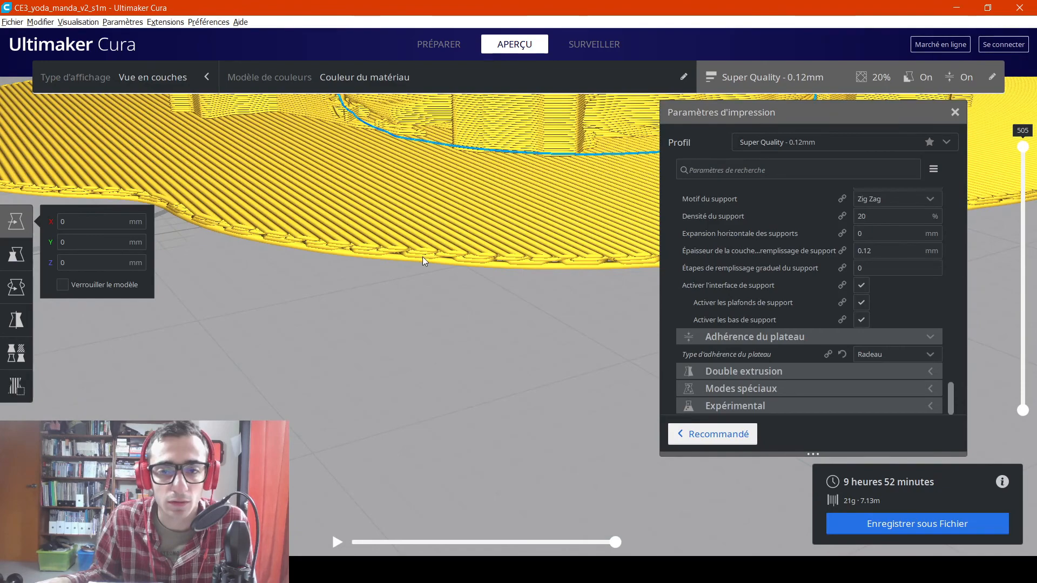
scroll(394, 214, down, 4)
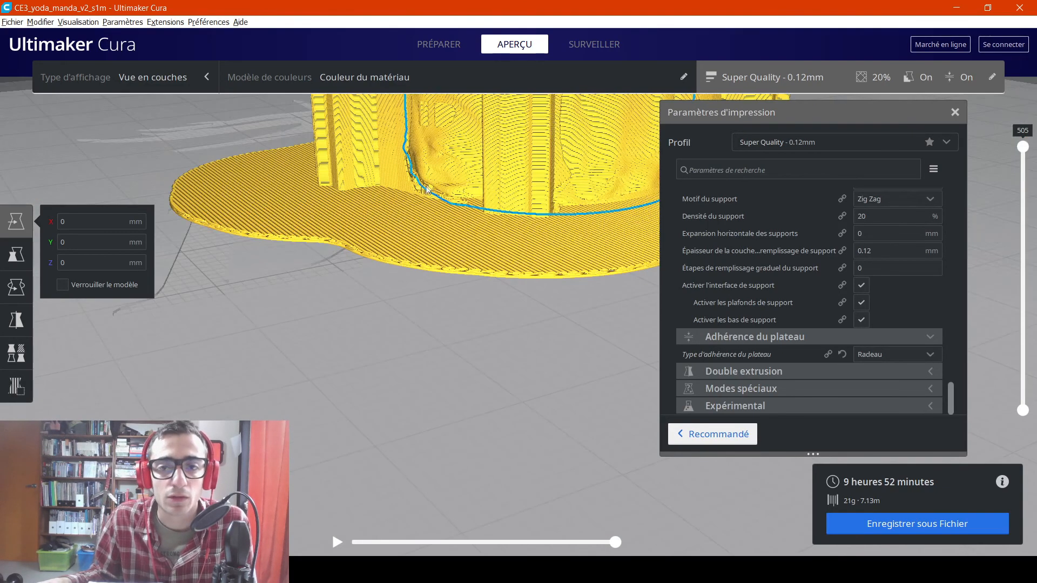
middle_drag(473, 157, 474, 202)
scroll(494, 218, down, 6)
scroll(497, 222, down, 3)
mouse_move(507, 212)
right_down()
mouse_move(488, 231)
mouse_move(577, 202)
mouse_move(517, 229)
right_up()
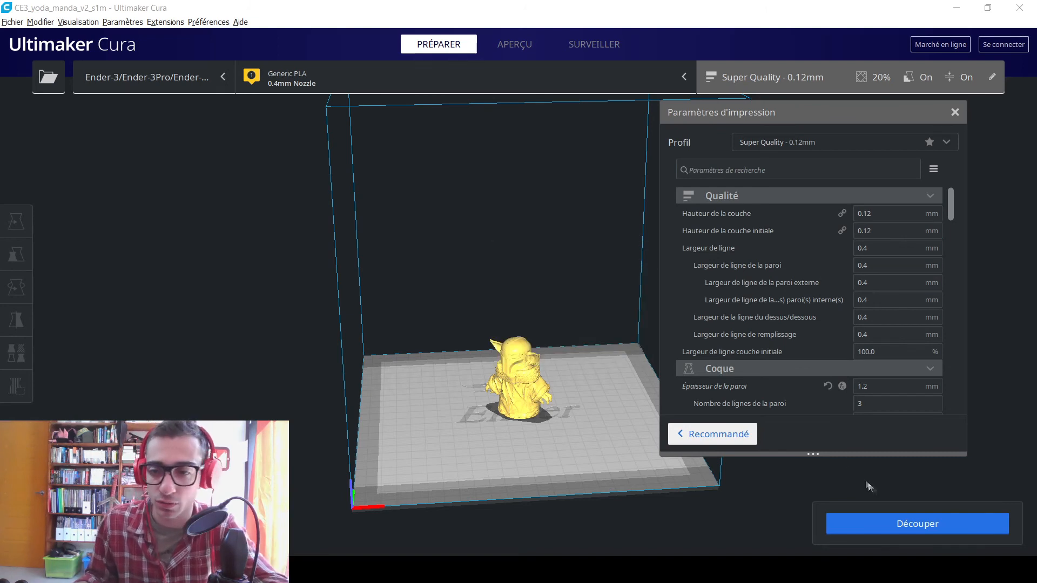
Slice the figurine with the current settings and display all its layers in the layer preview.
click(886, 522)
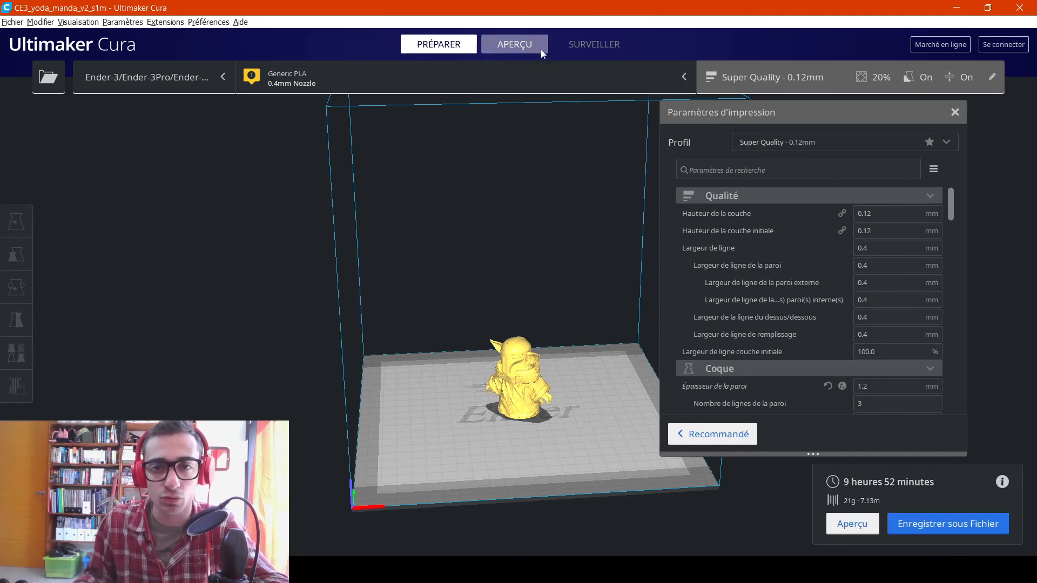
click(516, 45)
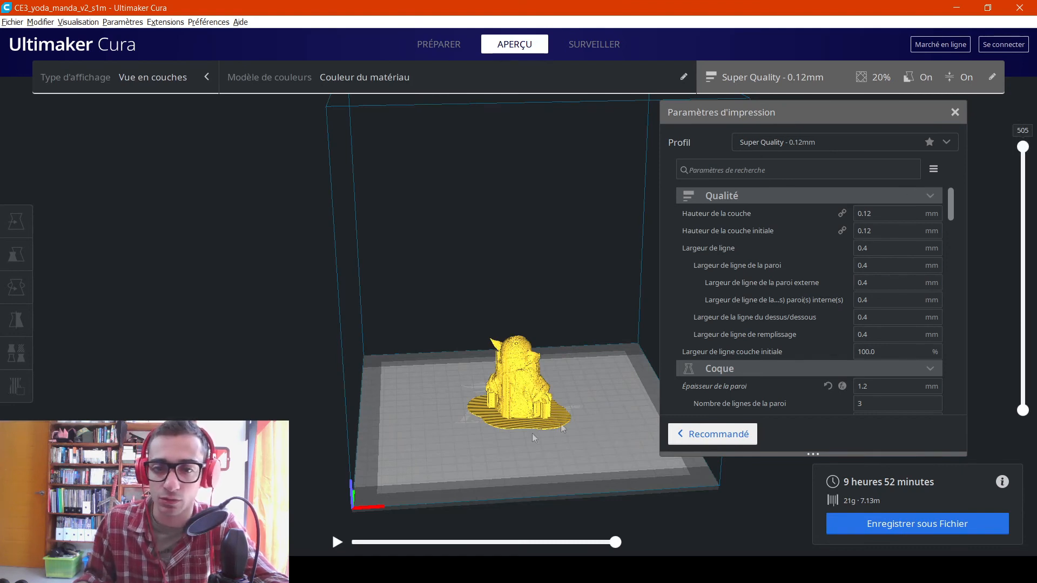
drag(1023, 147, 1003, 103)
Inspect the sliced figurine with its supports and raft from several angles and check the print time estimate.
scroll(541, 437, up, 5)
middle_drag(457, 491, 470, 430)
scroll(525, 407, up, 5)
middle_drag(427, 479, 433, 475)
right_drag(491, 388, 740, 511)
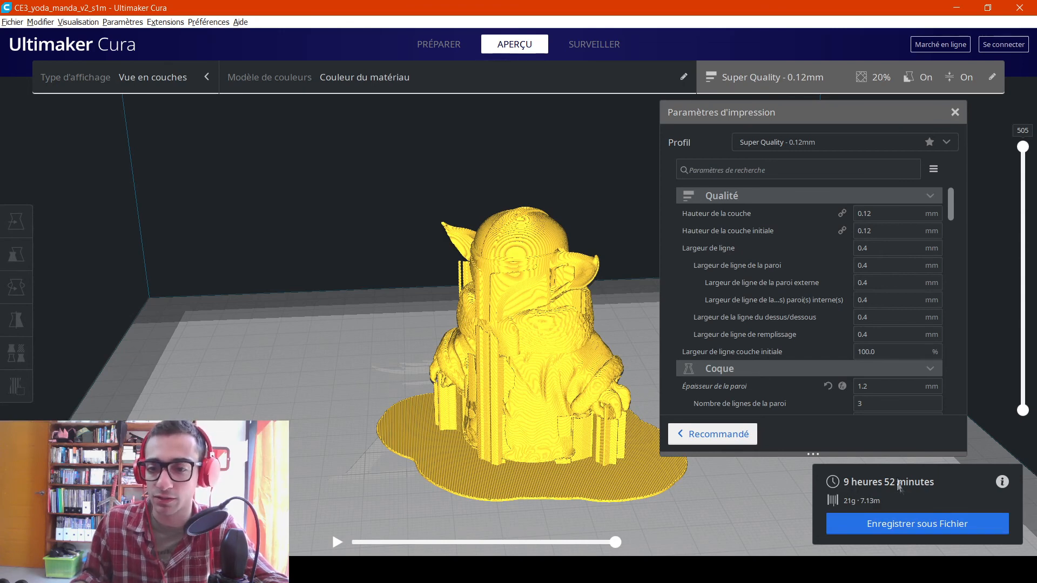
right_drag(450, 416, 488, 381)
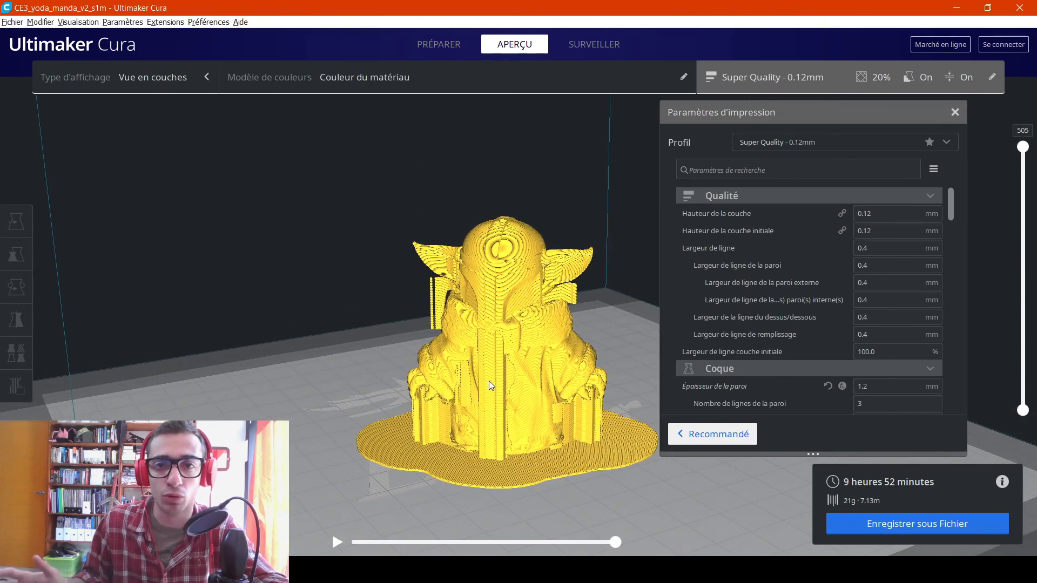